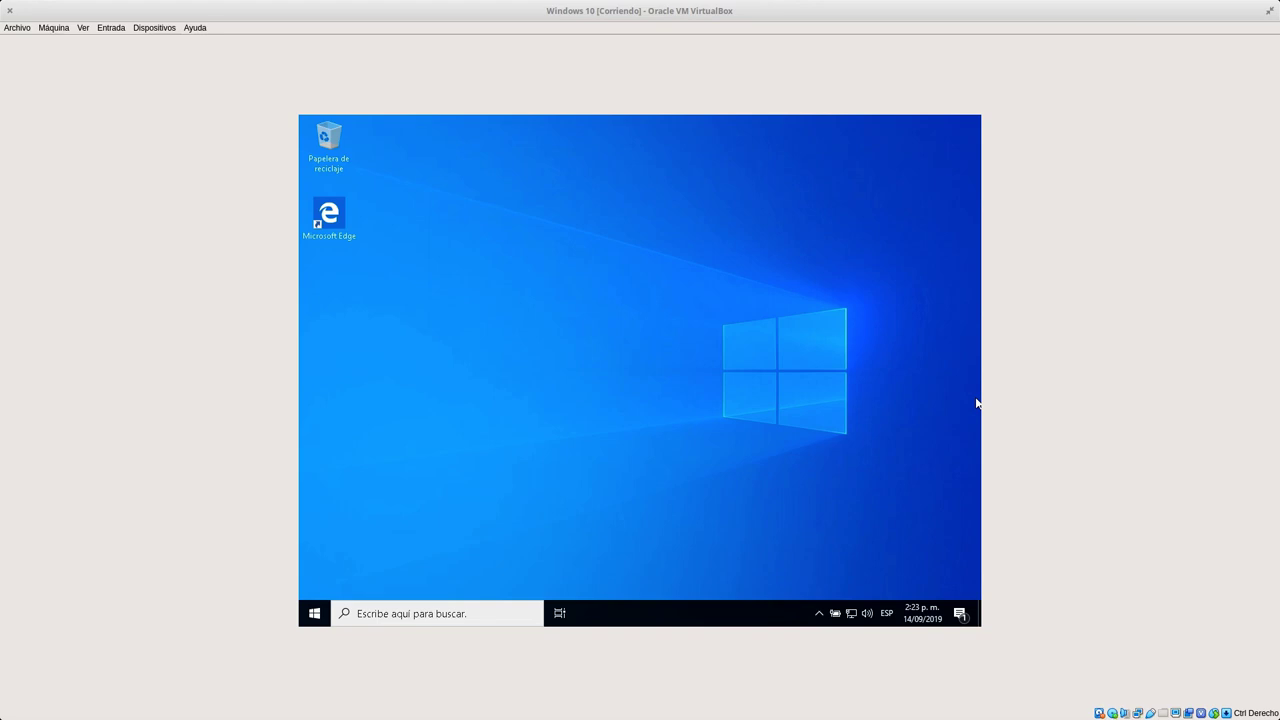
Open the Command Prompt by searching for cmd.
right_click(851, 613)
click(733, 490)
click(450, 615)
text(cmd)
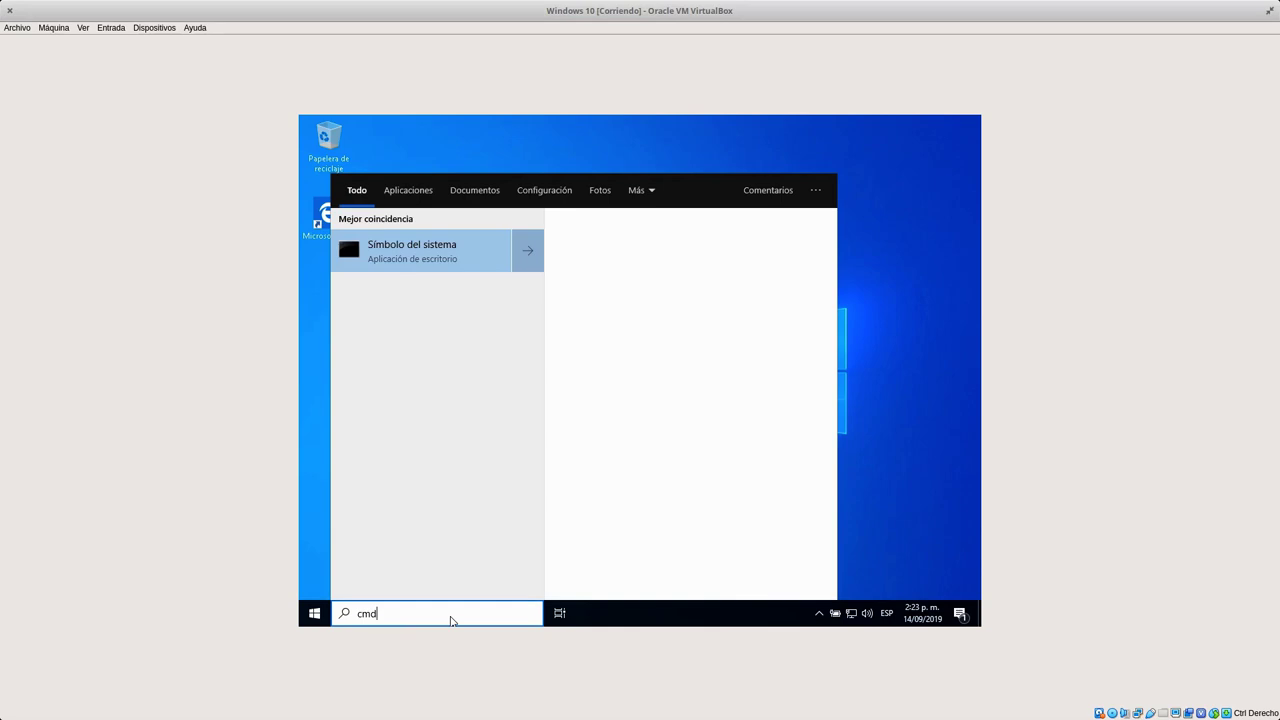
key(Return)
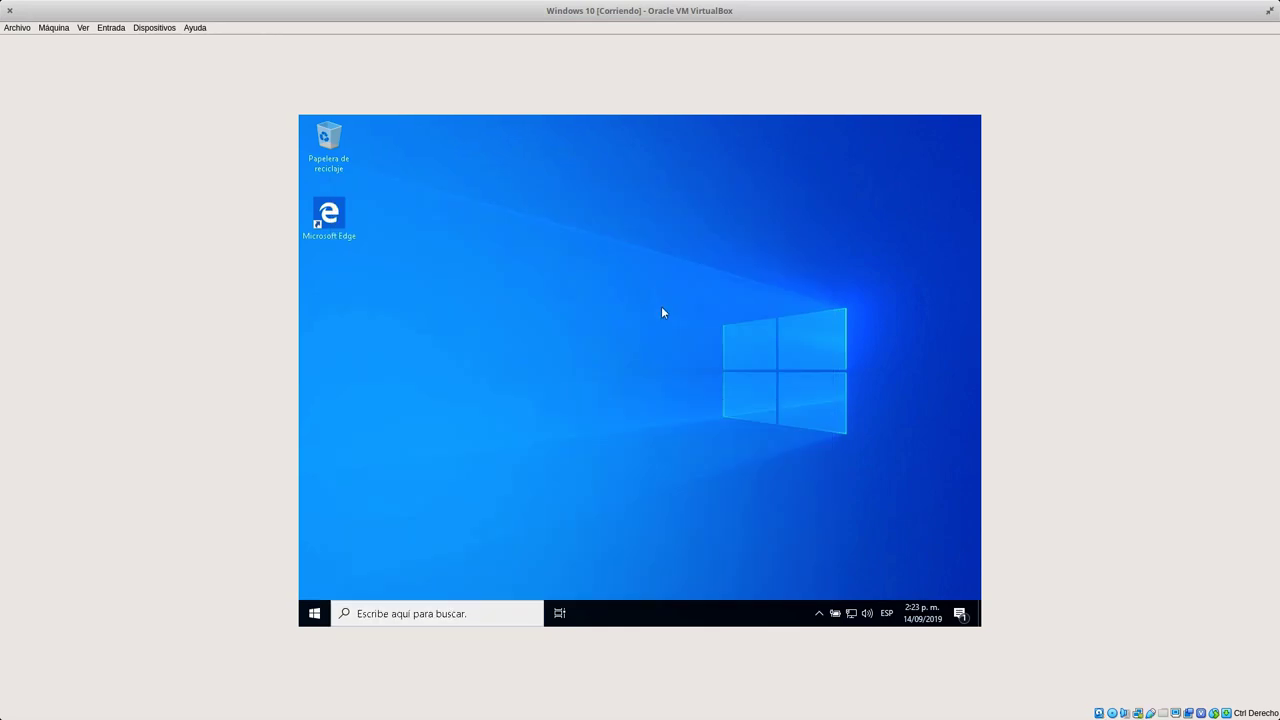
Run ipconfig and highlight IPv4 192.168.10.50 and the sugeek.local DNS suffix.
text(ipconfig)
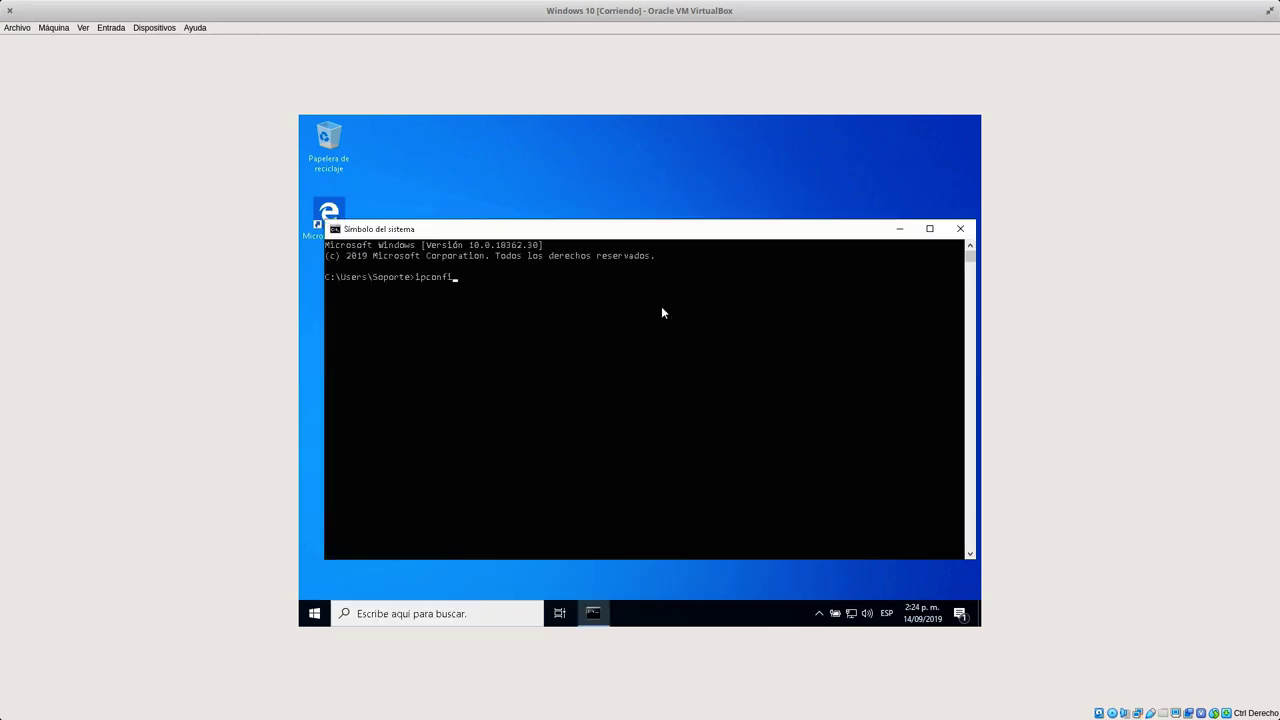
key(Return)
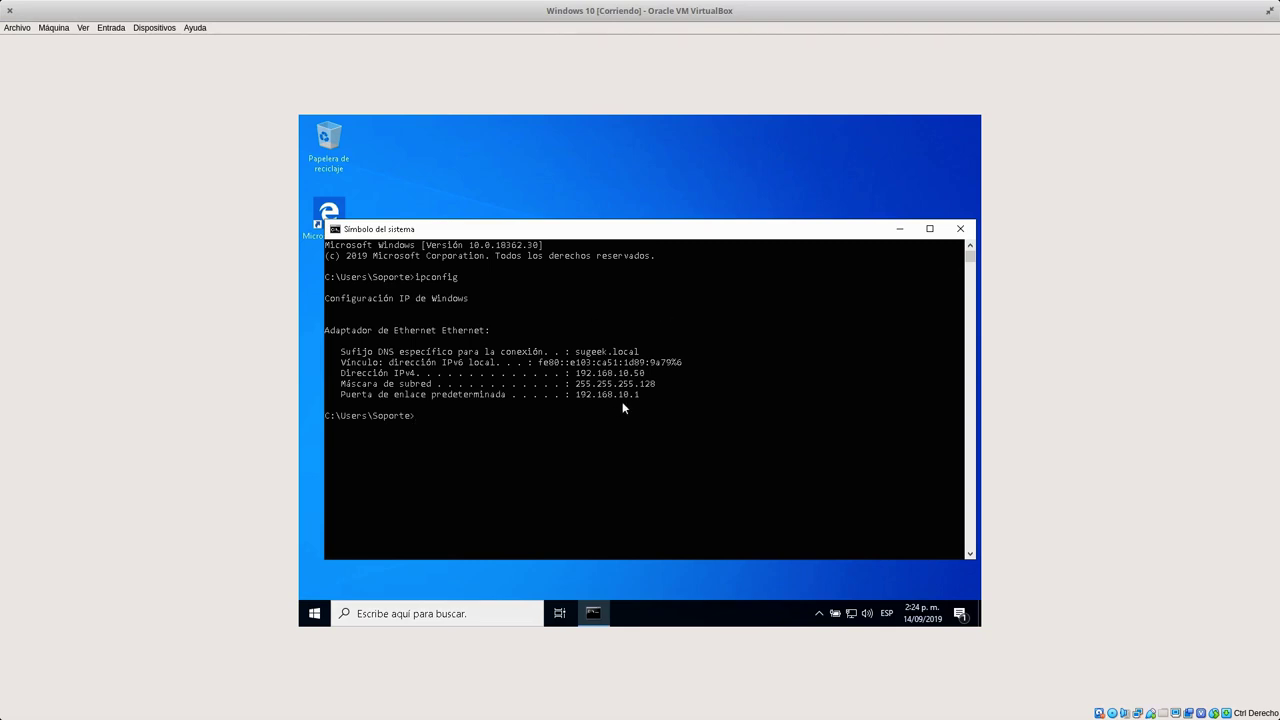
mouse_move(630, 375)
mouse_down()
mouse_move(648, 380)
mouse_move(602, 355)
mouse_move(640, 354)
mouse_up()
right_click(620, 385)
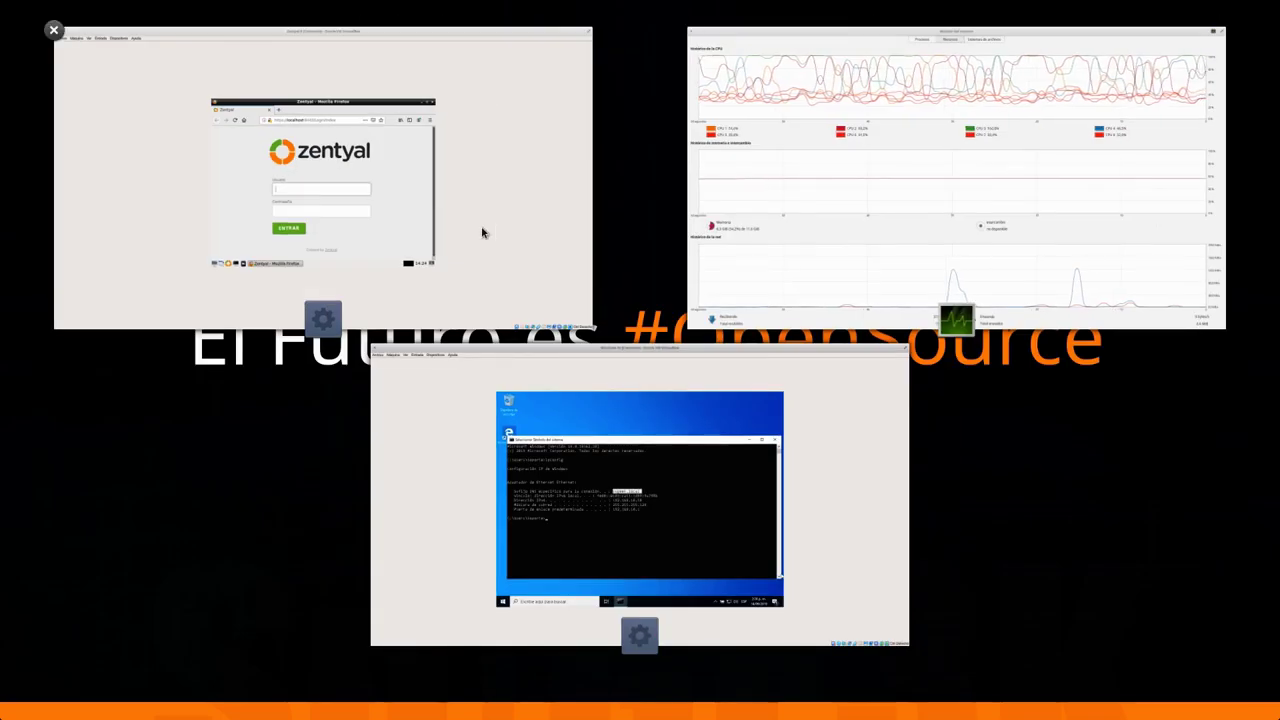
Log into the Zentyal web admin with the support user's username and password, declining to save the login.
click(480, 230)
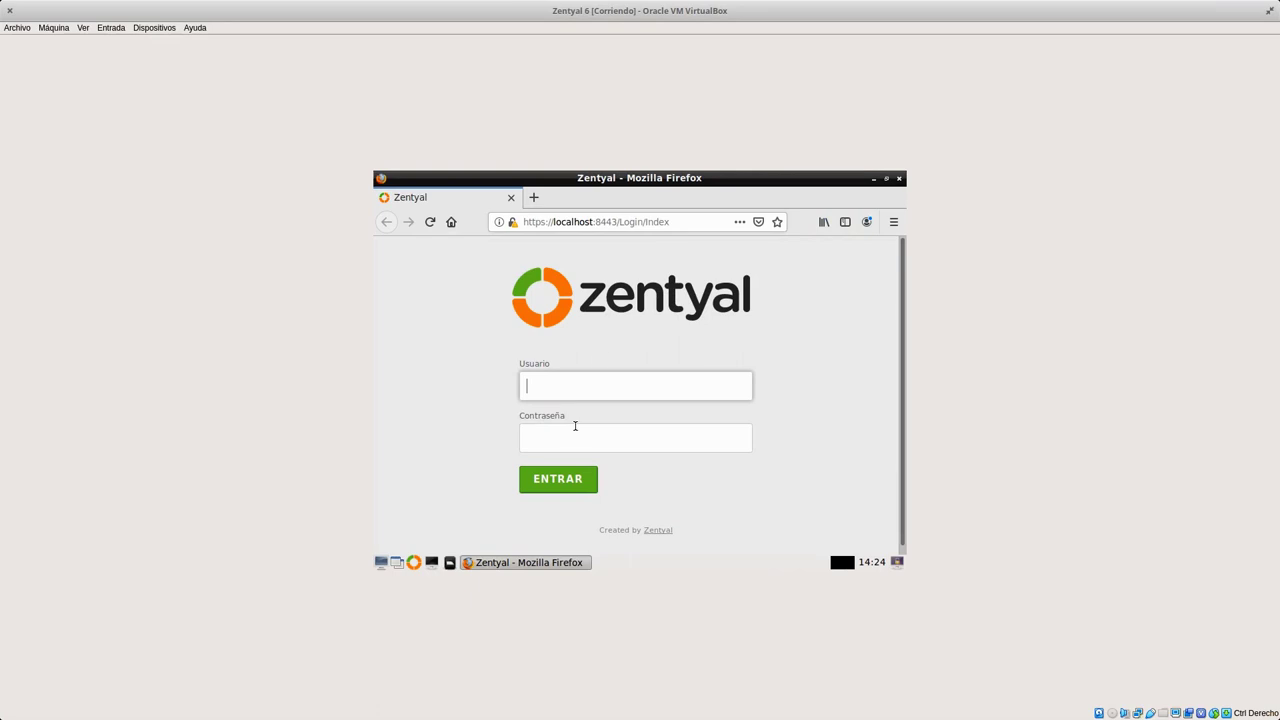
click(568, 394)
text(sopot)
key(BackSpace)
text(rte)
key(Tab)
text(•••••••••)
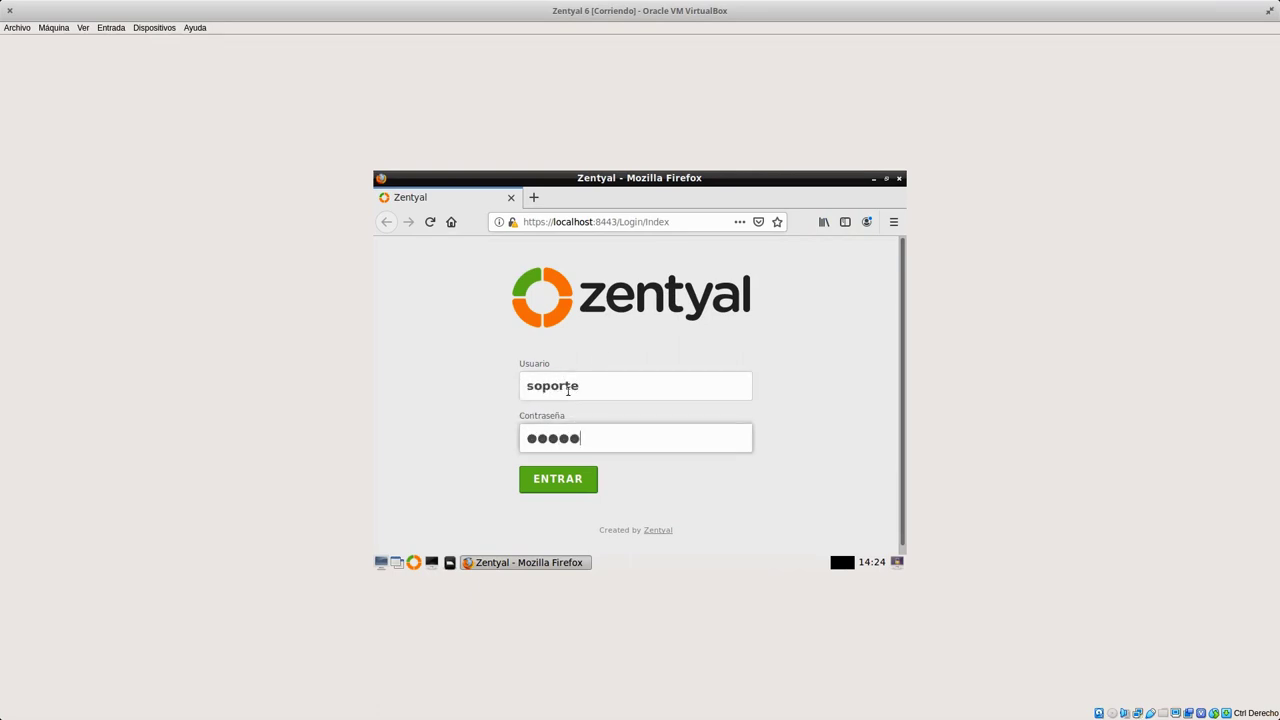
key(Return)
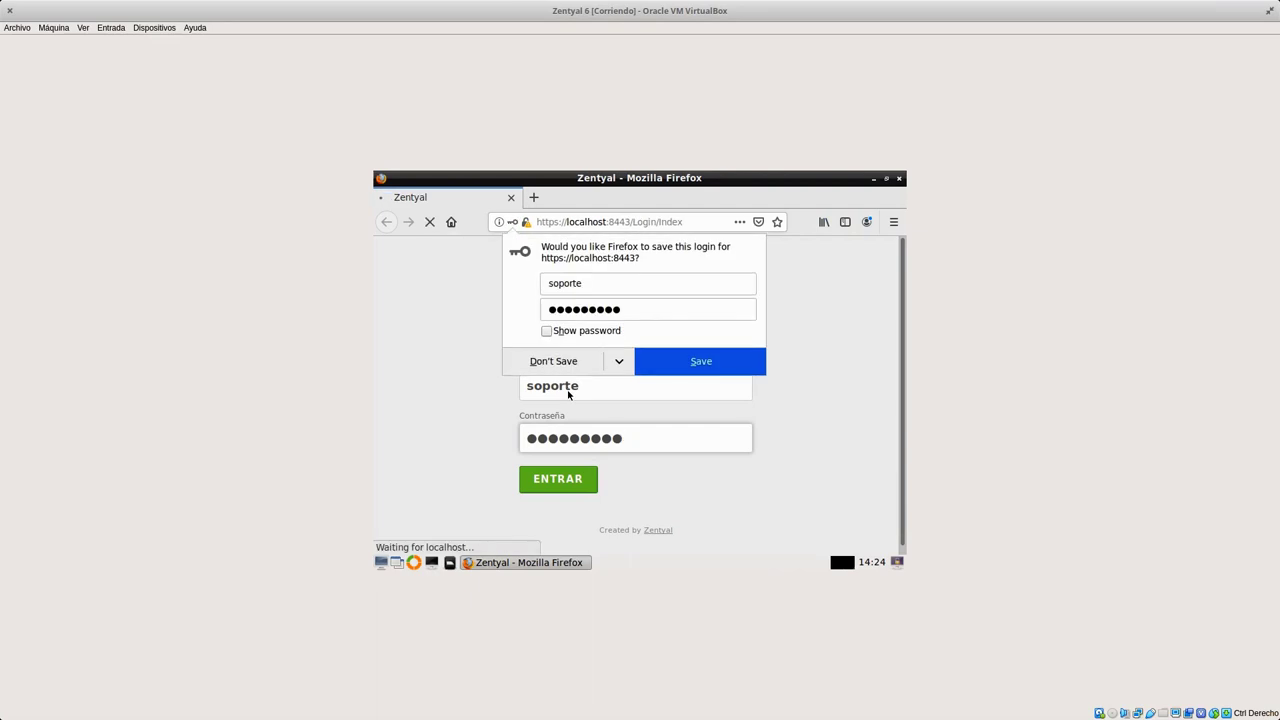
click(566, 366)
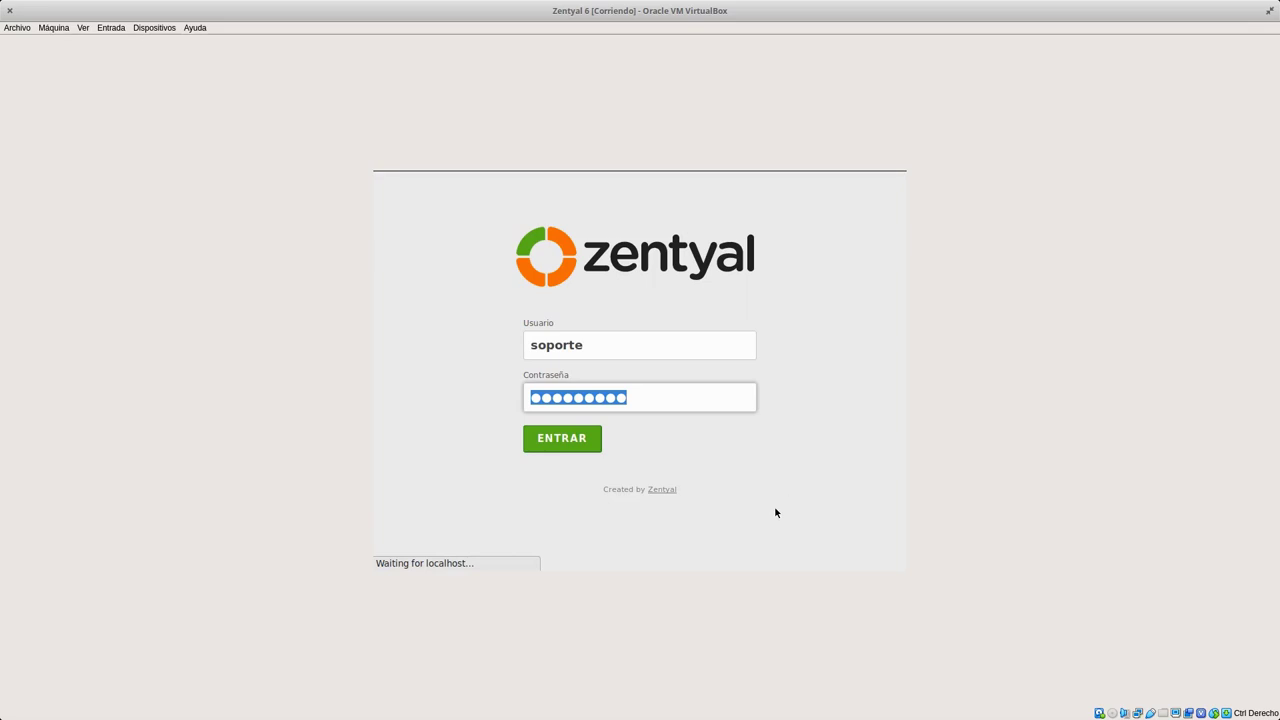
In the Windows 10 VM, search 'panel de control' and open the Sistema page.
key(super+w)
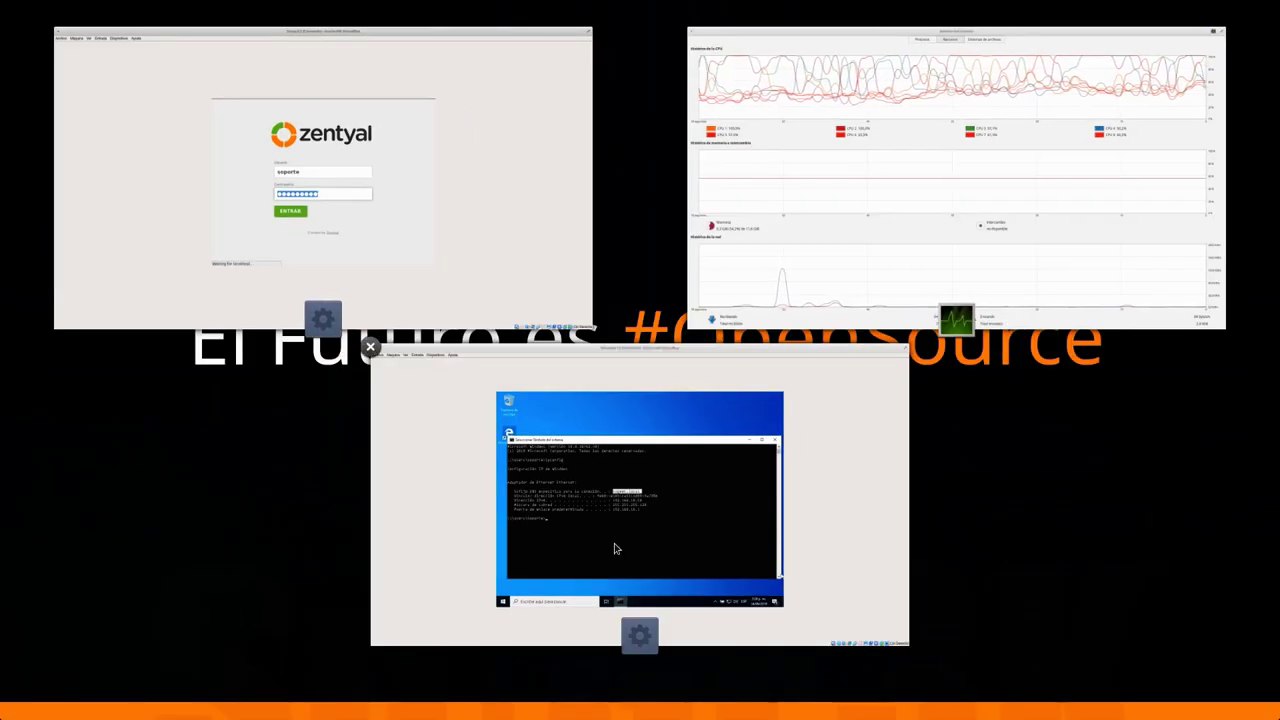
click(619, 548)
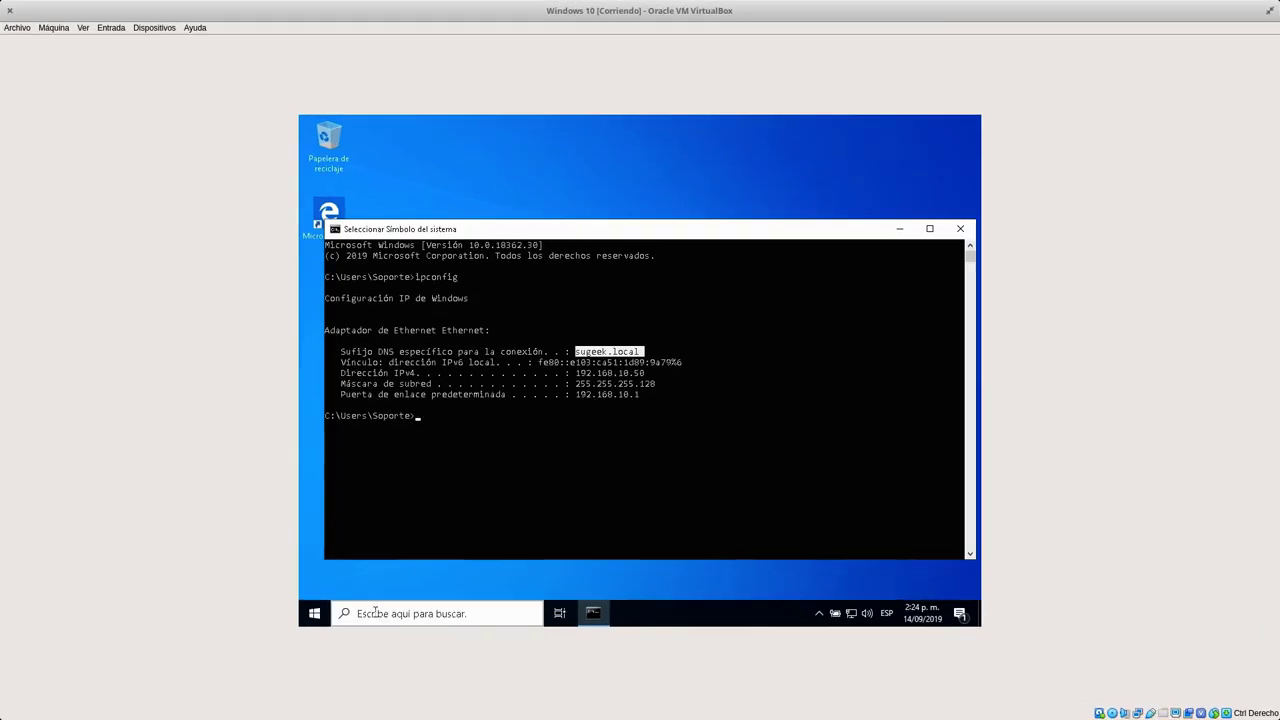
click(375, 613)
text(panel de control)
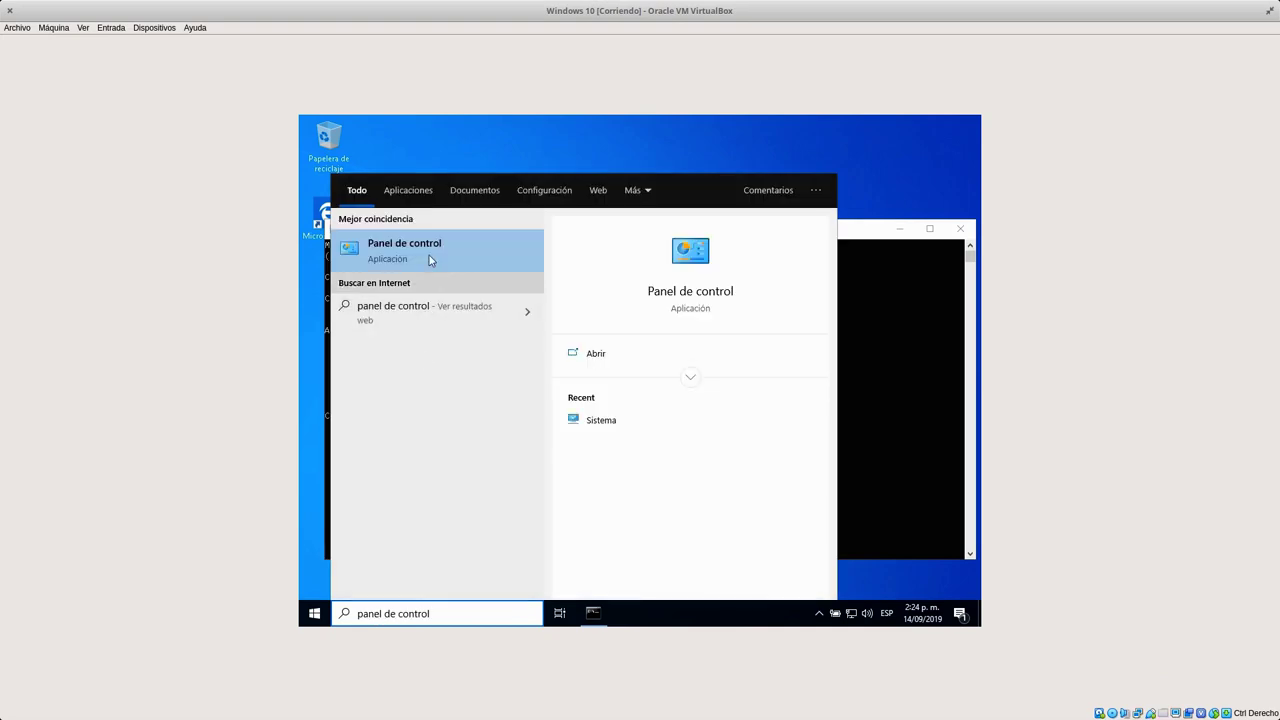
click(428, 254)
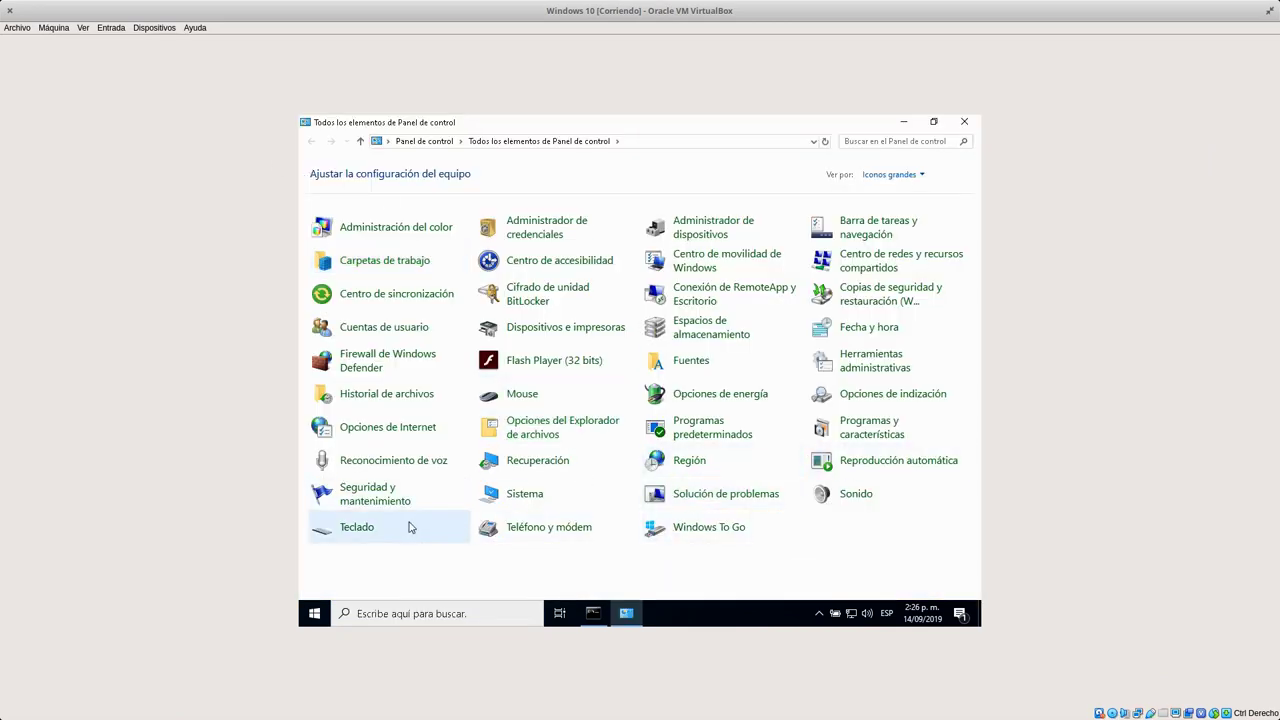
click(530, 495)
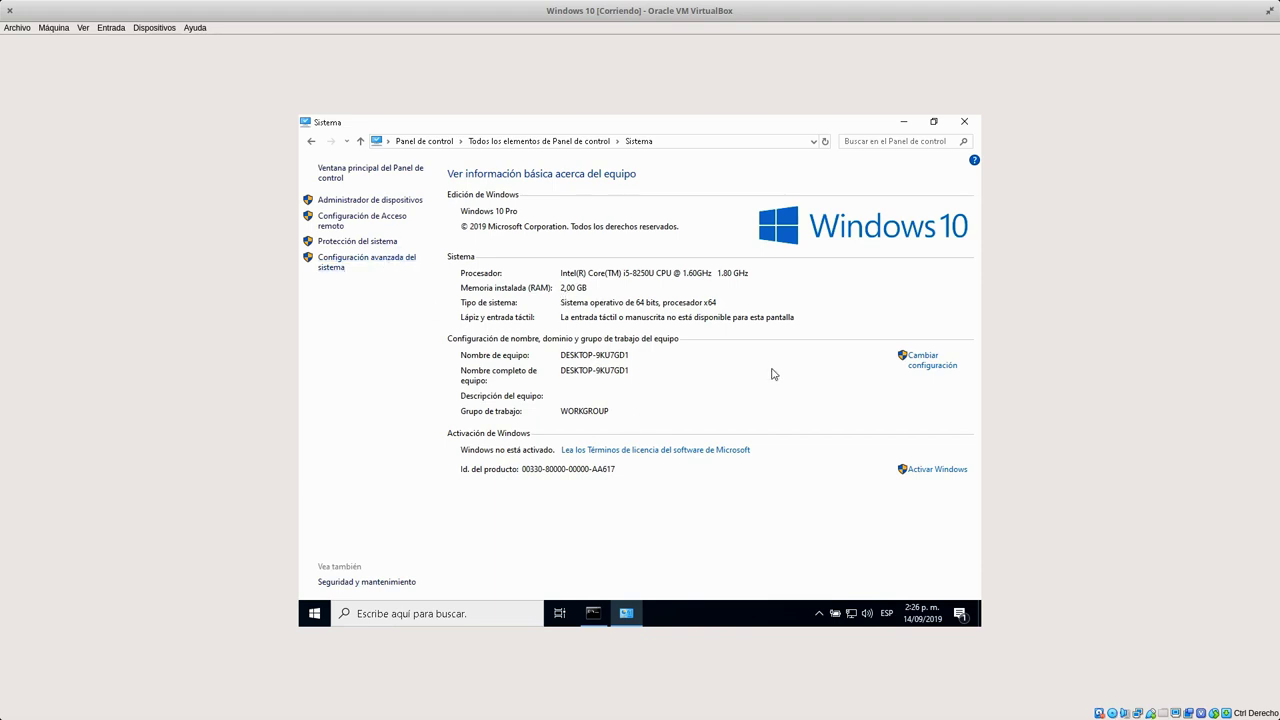
Open the computer name/domain change dialog and select Dominio membership.
click(920, 365)
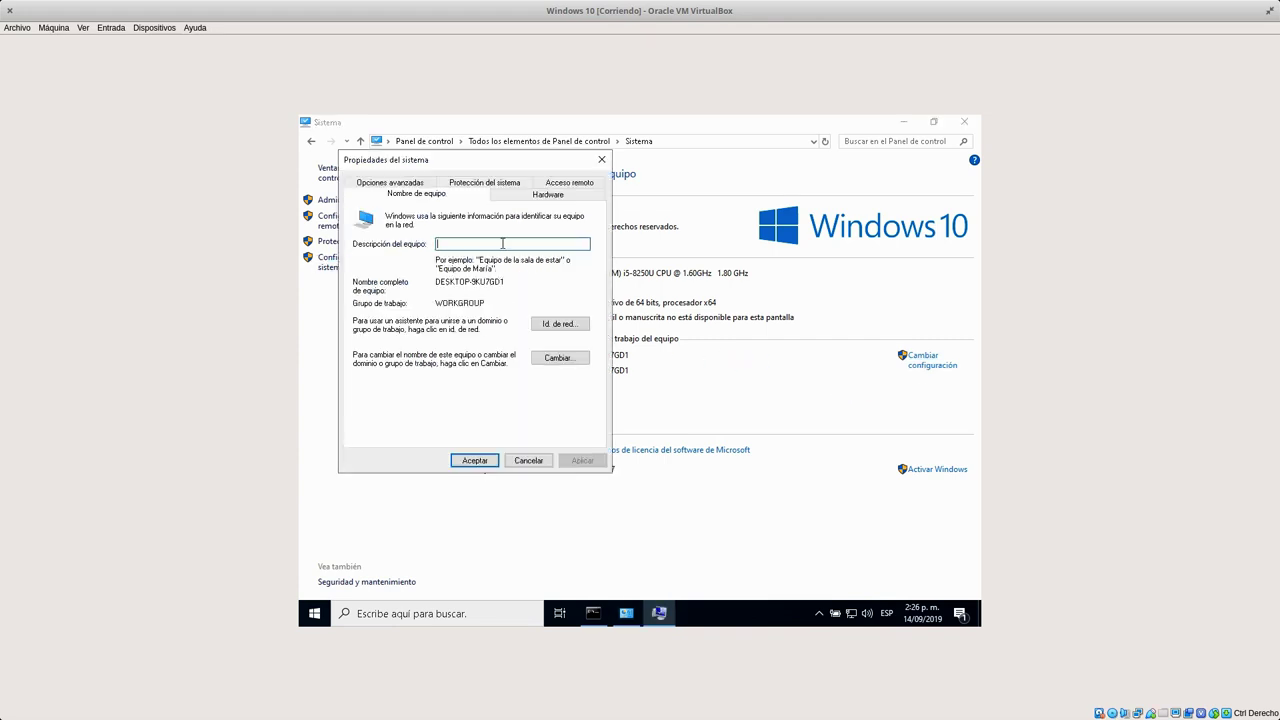
click(565, 358)
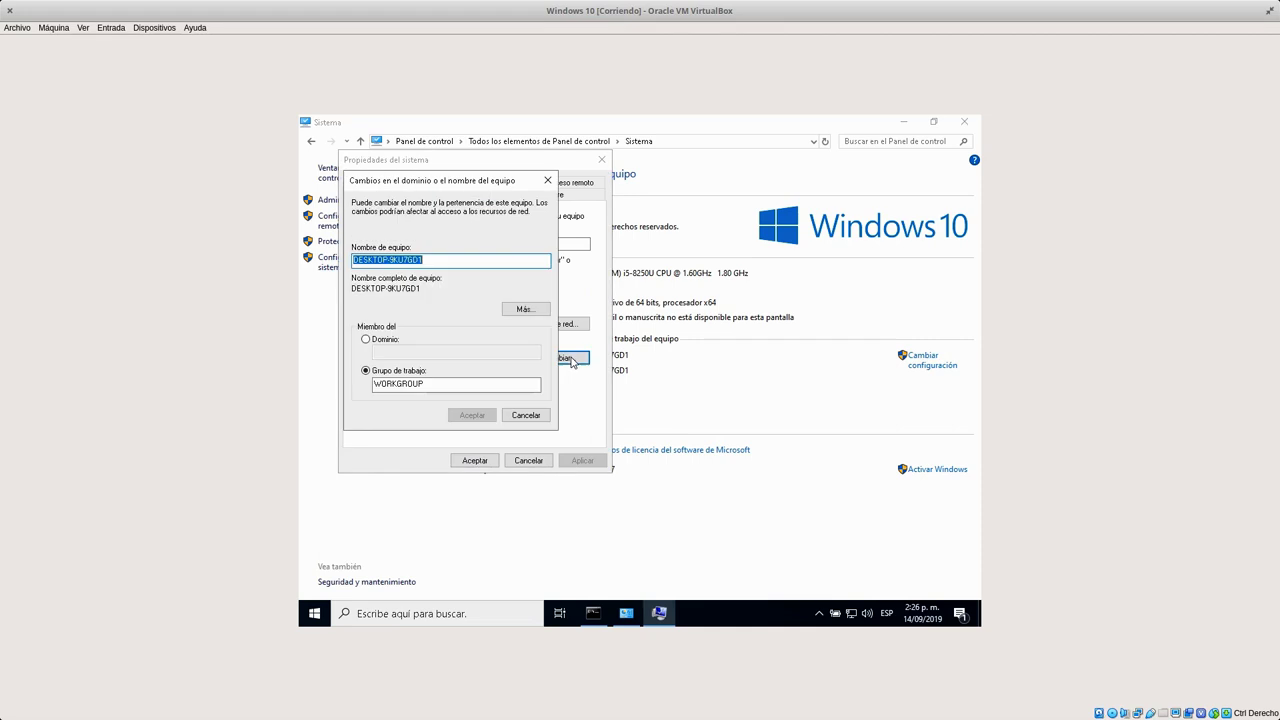
click(484, 260)
drag(484, 260, 341, 261)
click(400, 262)
click(384, 340)
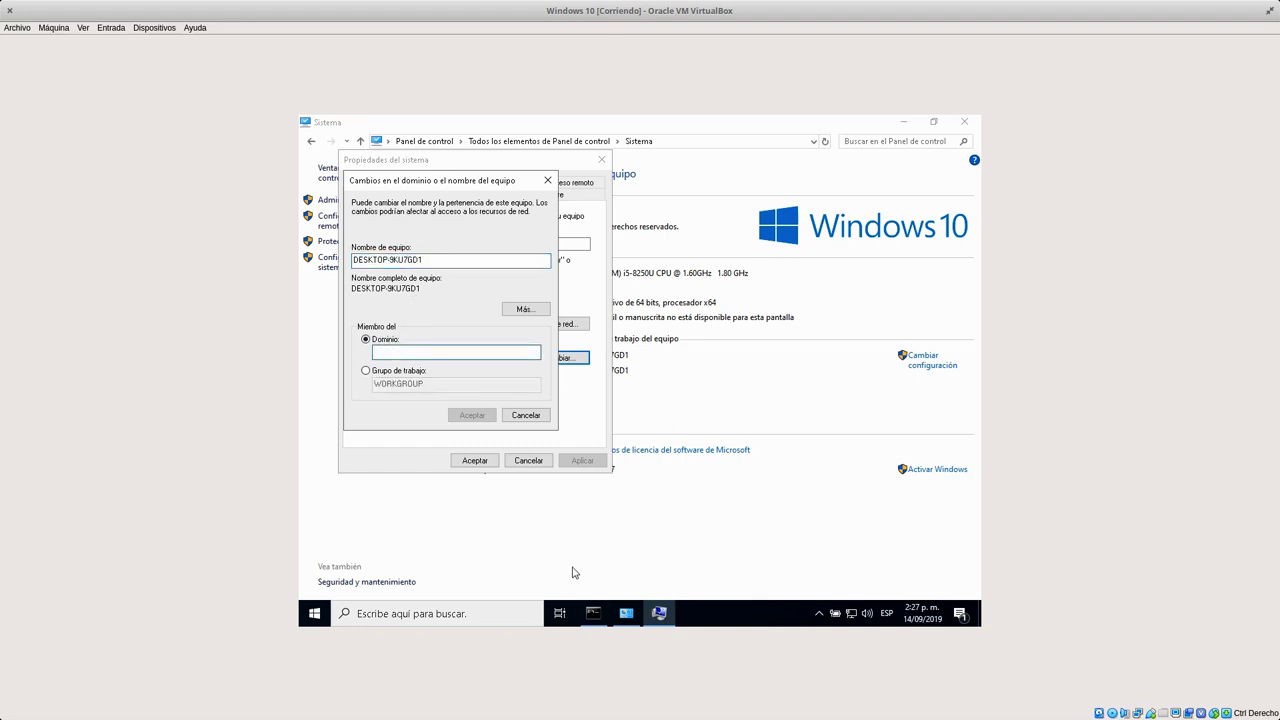
click(593, 613)
Ping the server as ast and as ast.sugeek.local, both replying from 192.168.10.1.
click(599, 449)
text(ping ast)
key(Return)
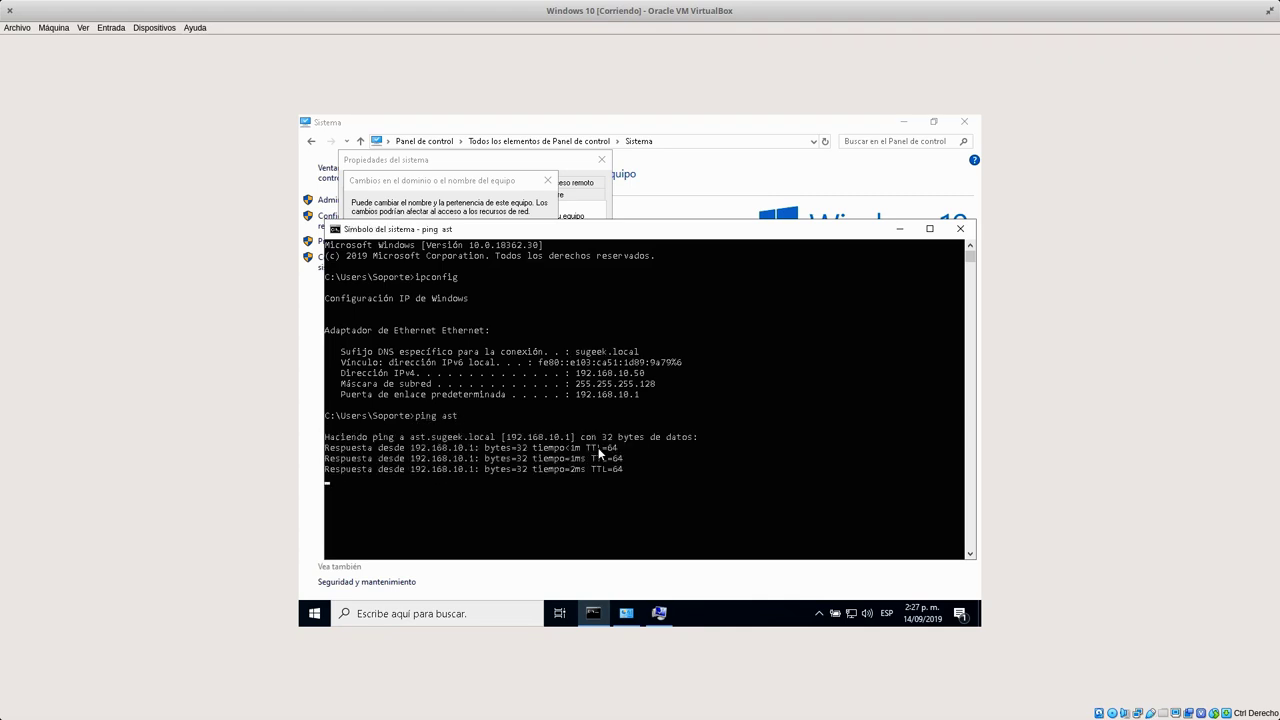
key(ctrl+c)
text(ping ast.sugeek.local)
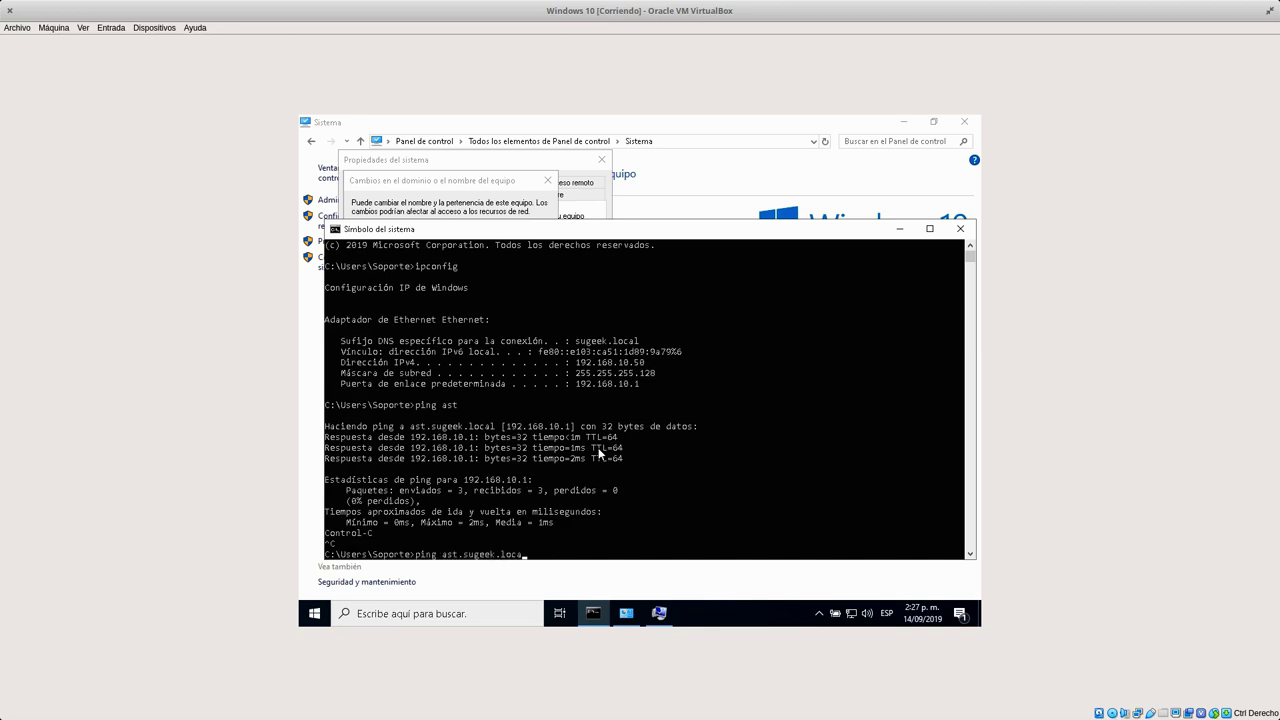
key(Return)
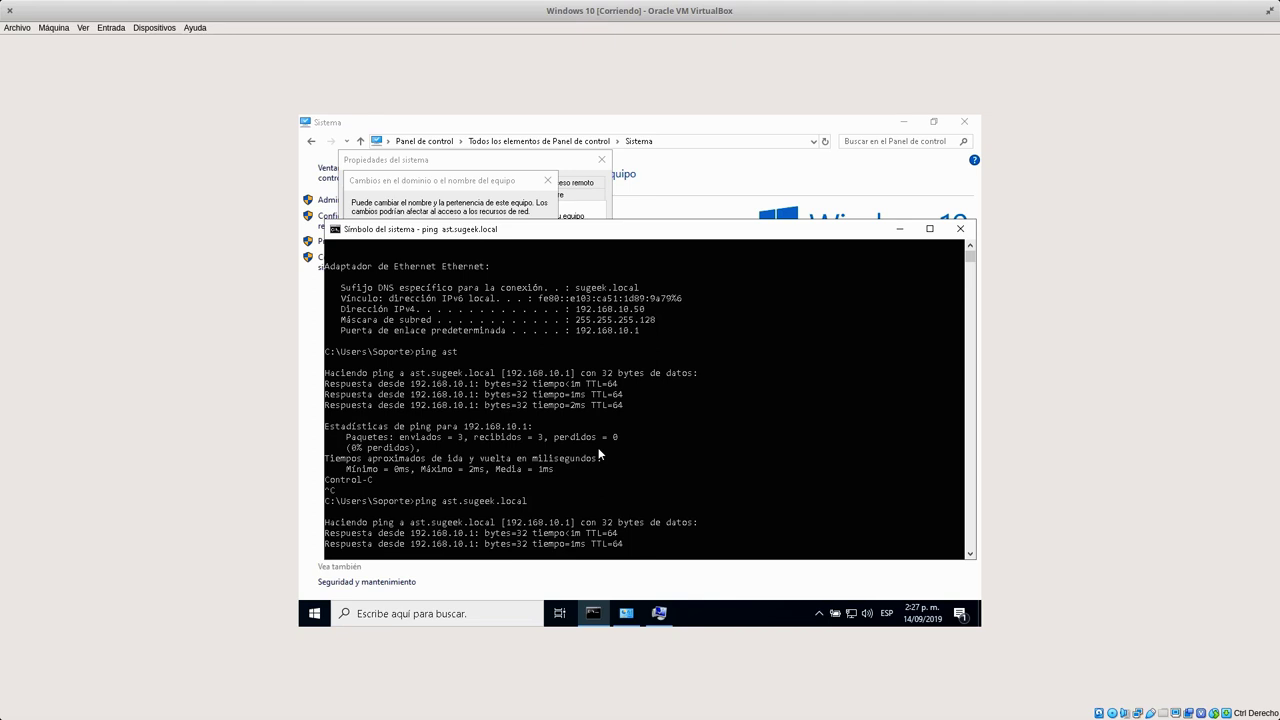
key(ctrl+c)
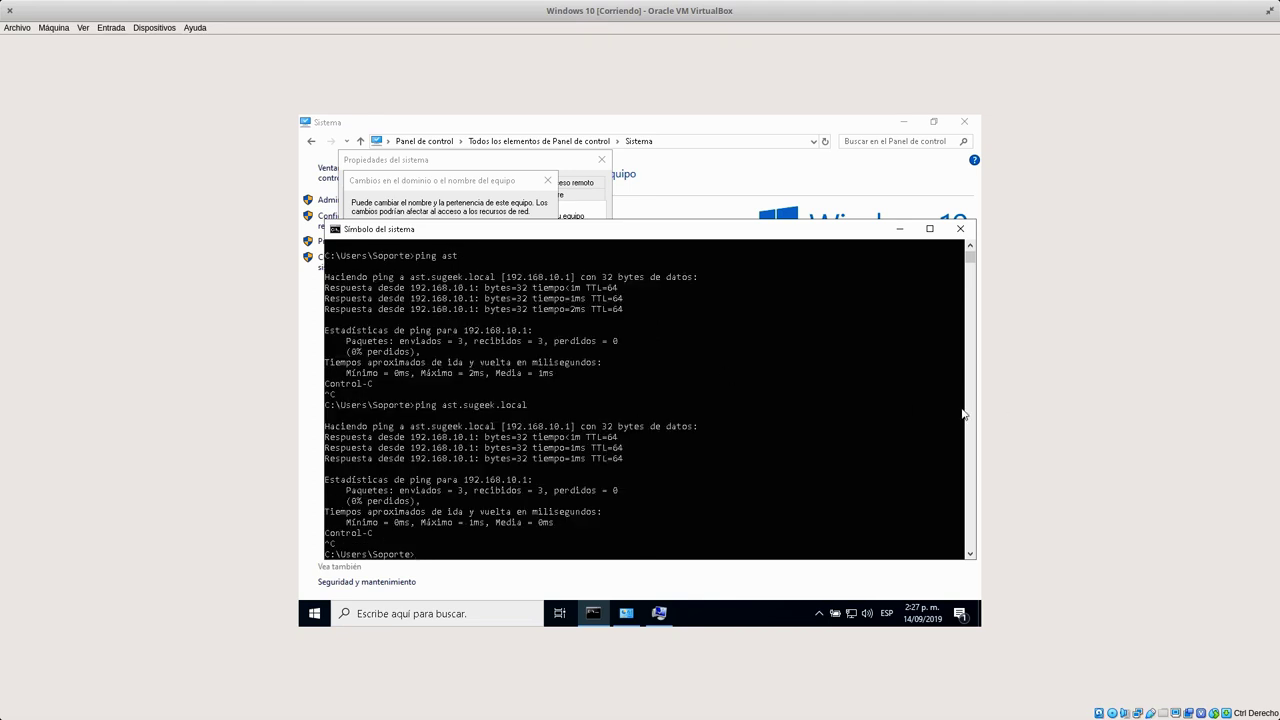
key(super)
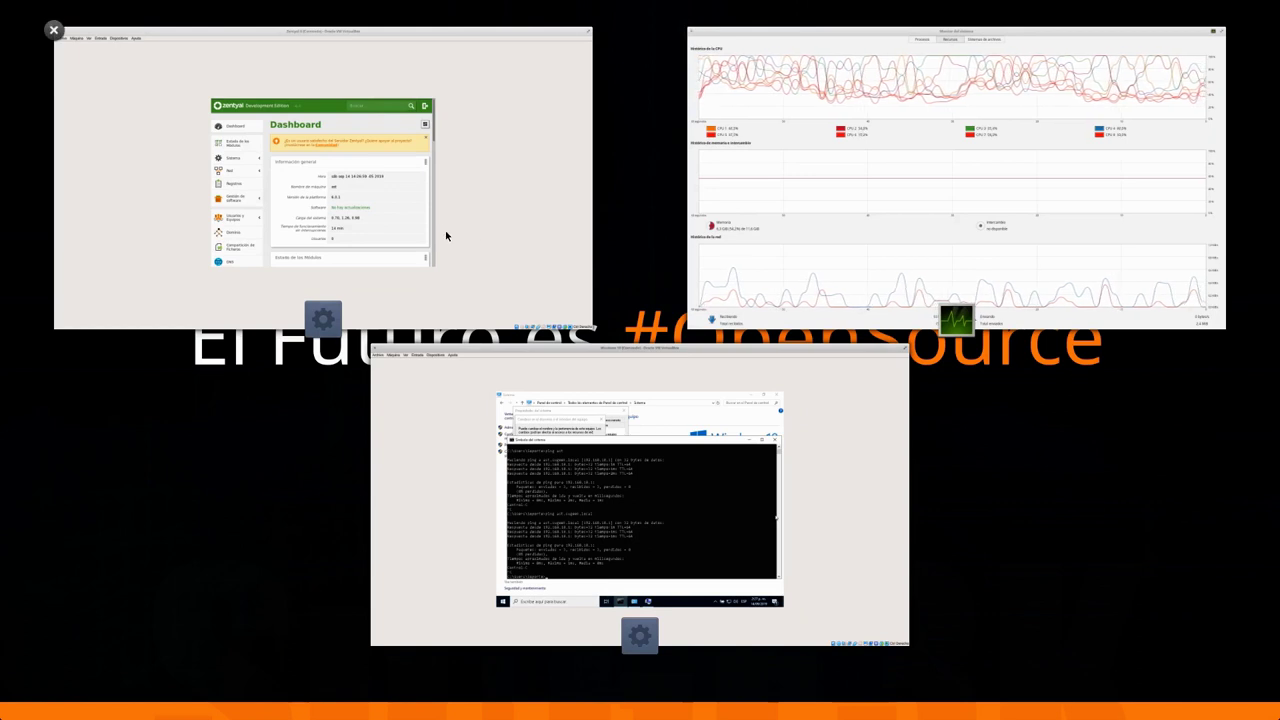
Copy the client's MAC address 08:00:27:1c:f3:4e in Zentyal.
click(446, 237)
drag(903, 268, 911, 585)
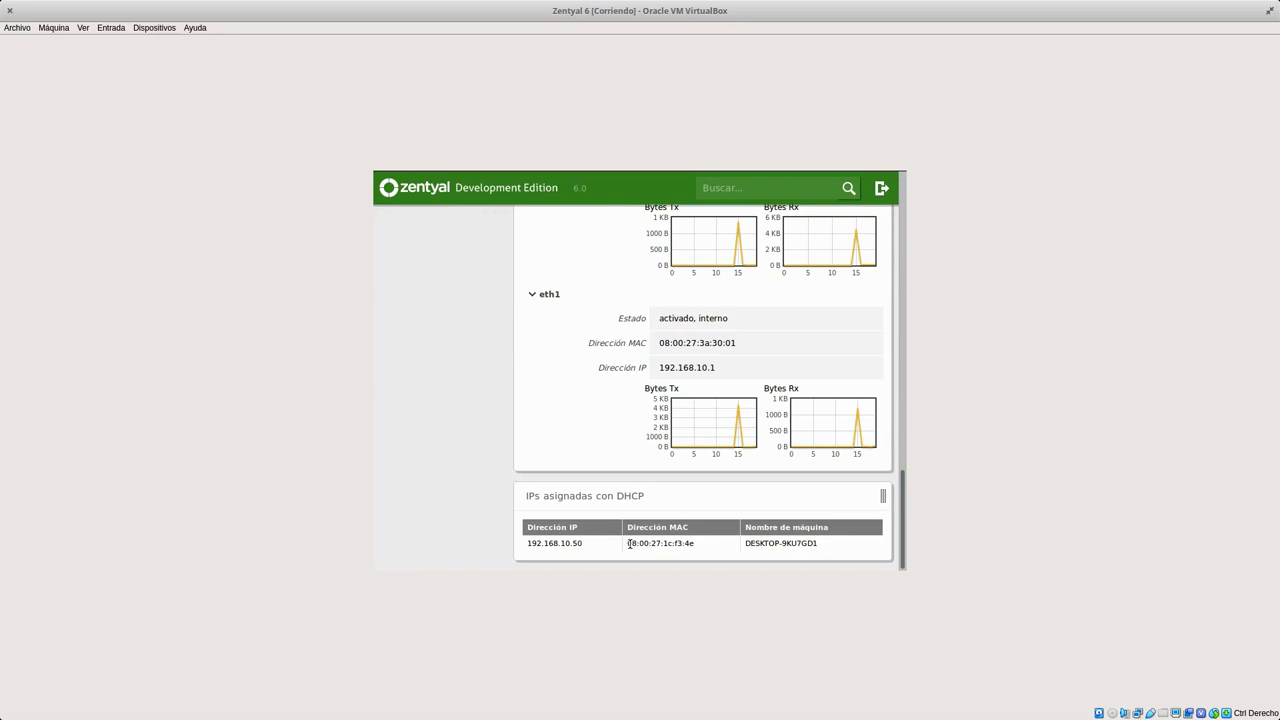
drag(631, 543, 692, 544)
drag(627, 543, 695, 544)
right_click(664, 543)
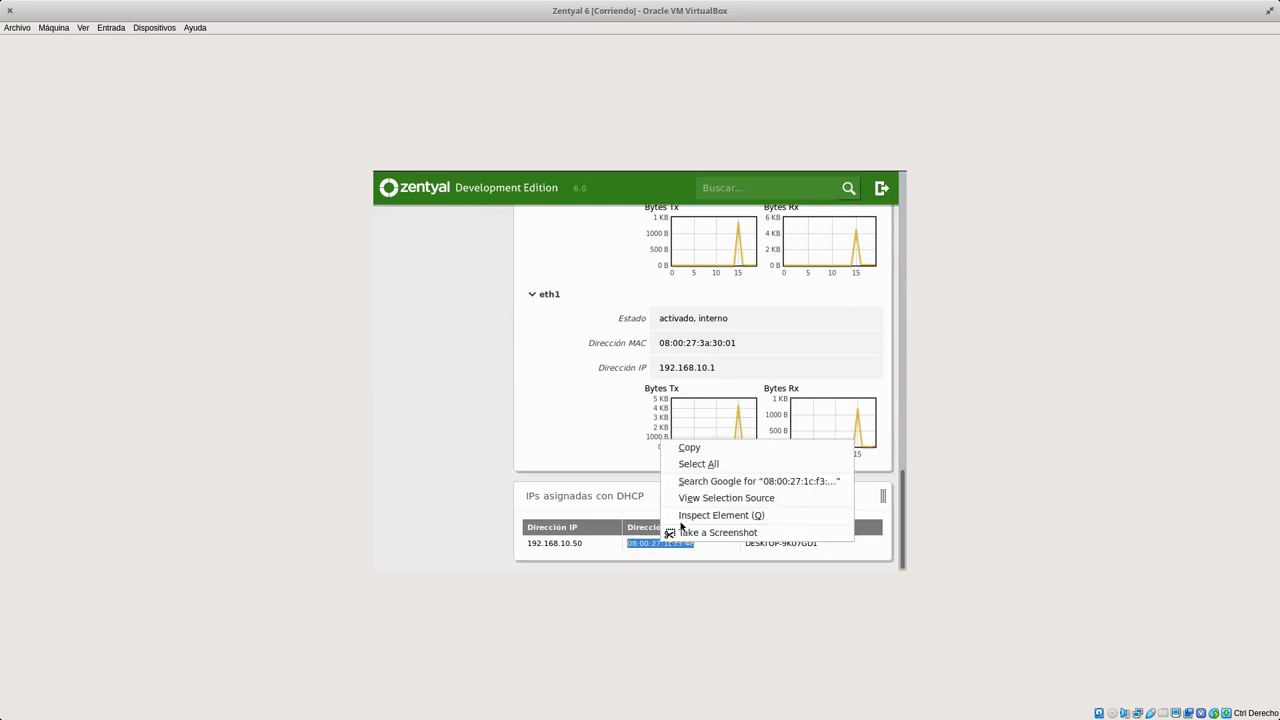
click(697, 446)
Expand Red in the Zentyal sidebar and go to Objetos.
scroll(890, 487, up, 5)
scroll(697, 400, up, 10)
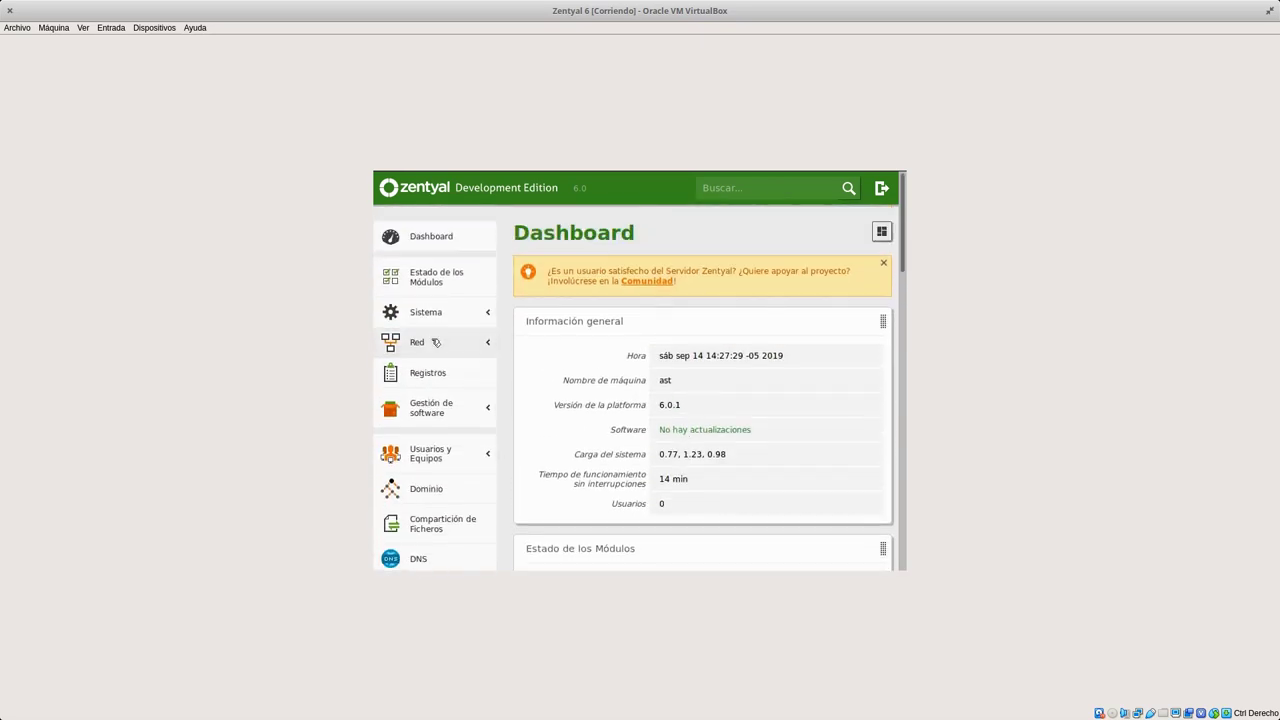
click(436, 342)
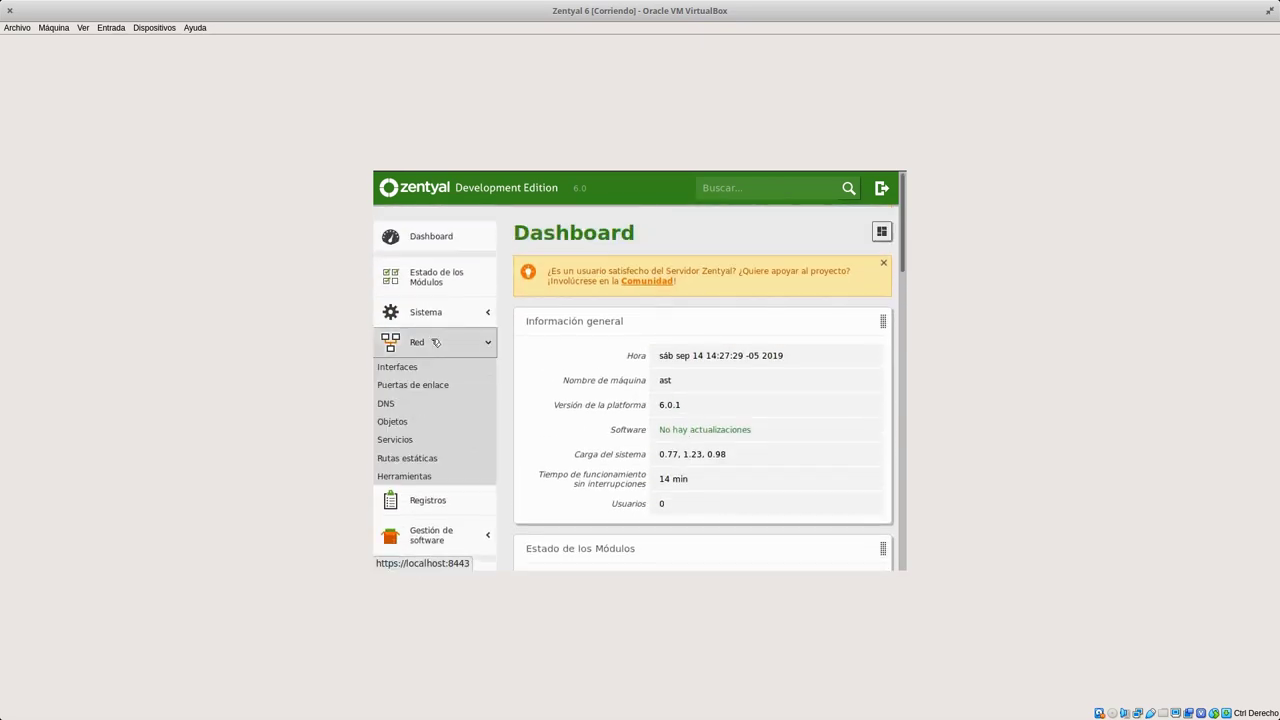
click(408, 427)
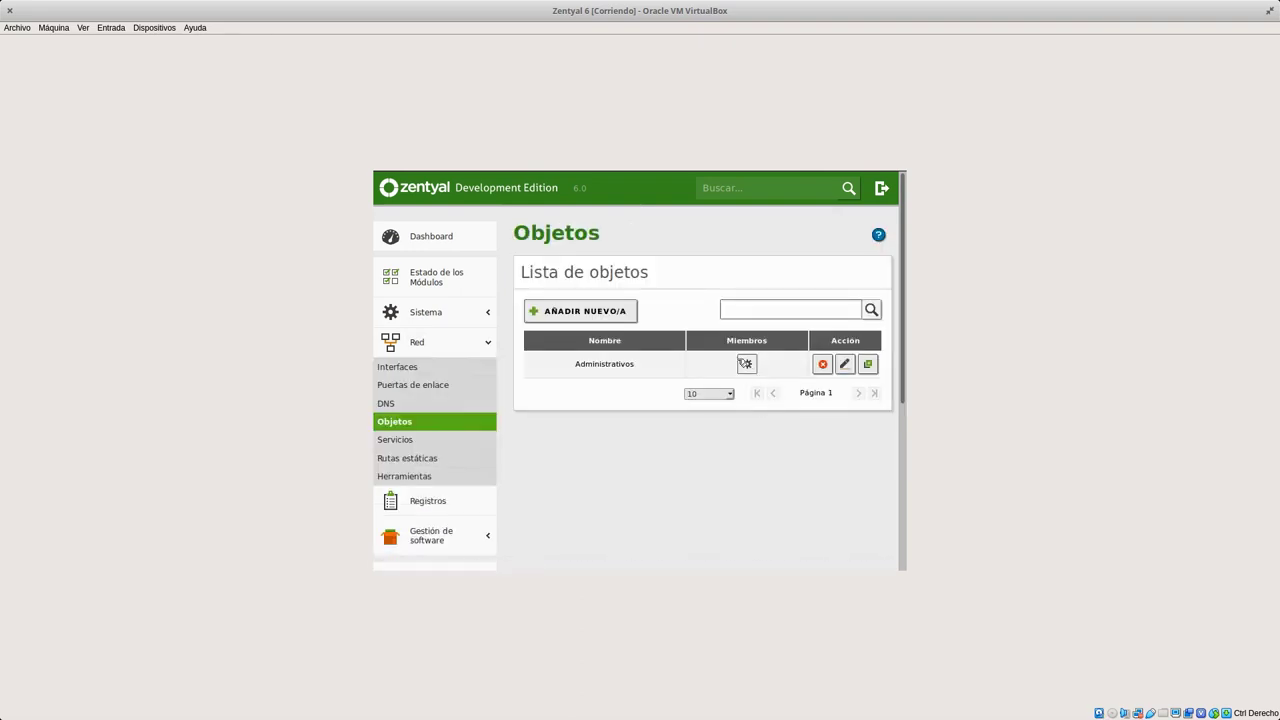
Paste MAC 08:00:27:1c:f3:4e into Administrativos' Gerente member and save the changes.
click(748, 364)
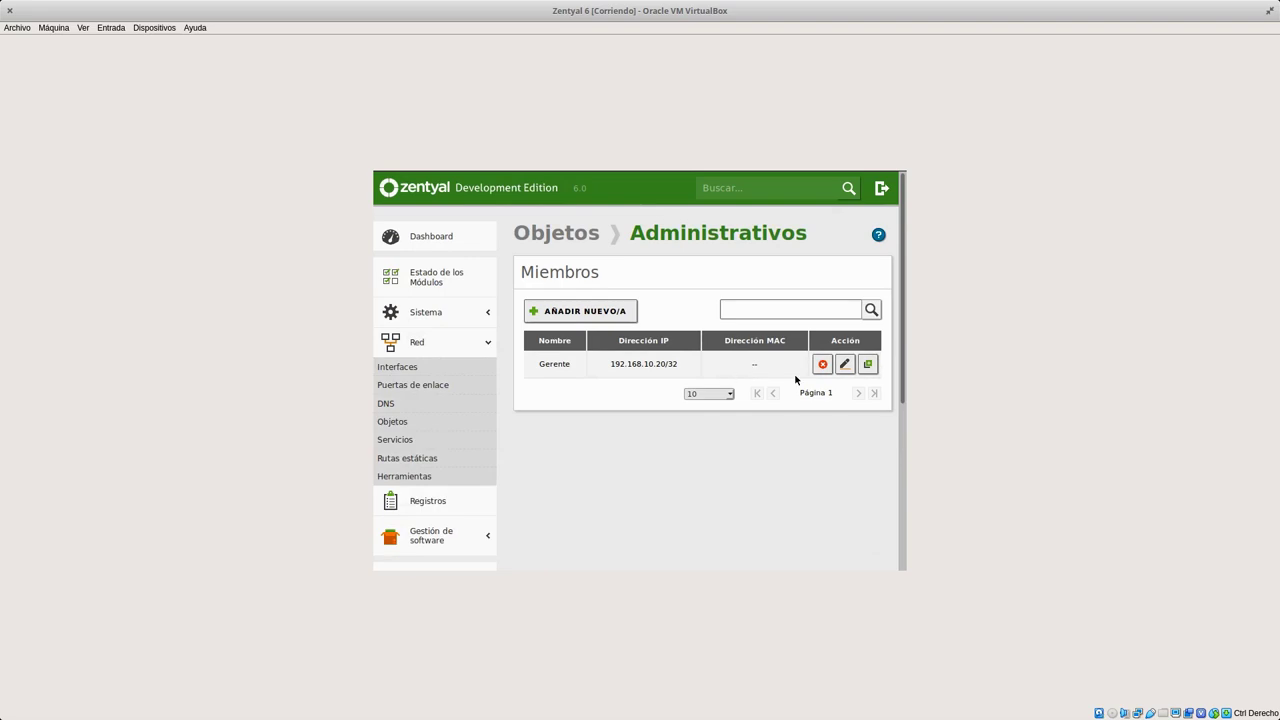
click(845, 366)
click(653, 460)
right_click(655, 458)
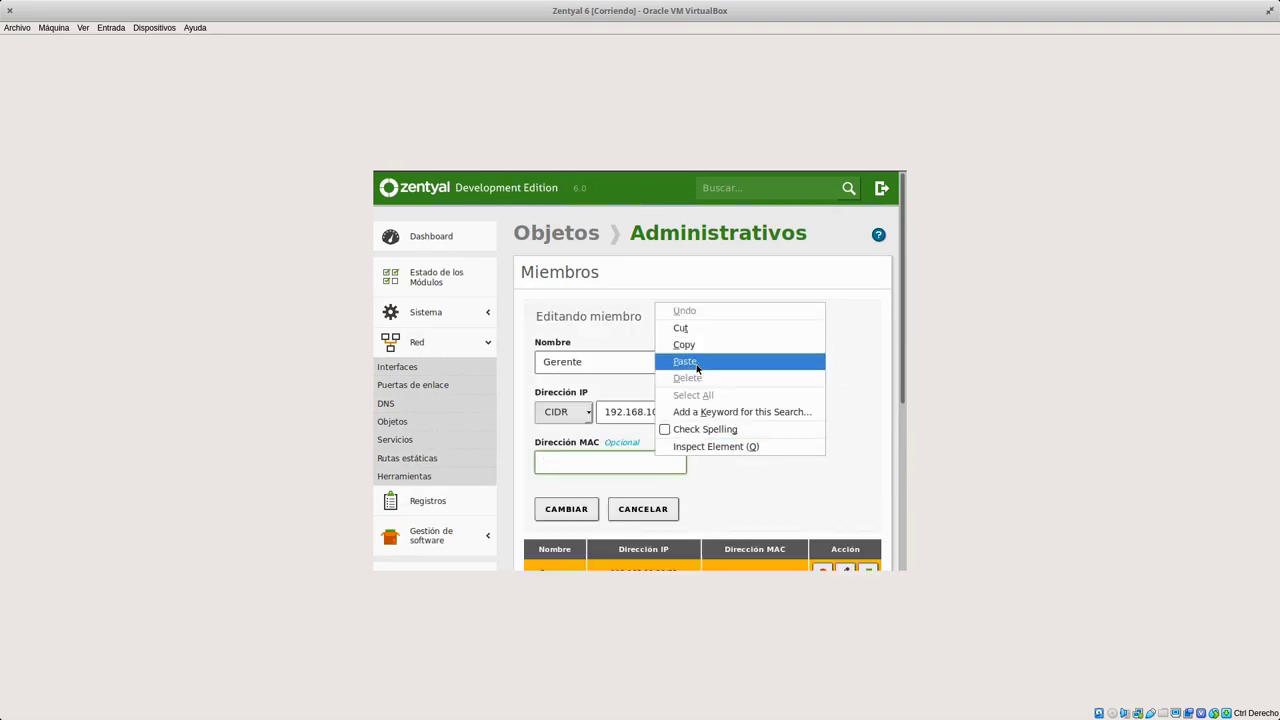
click(700, 362)
click(566, 509)
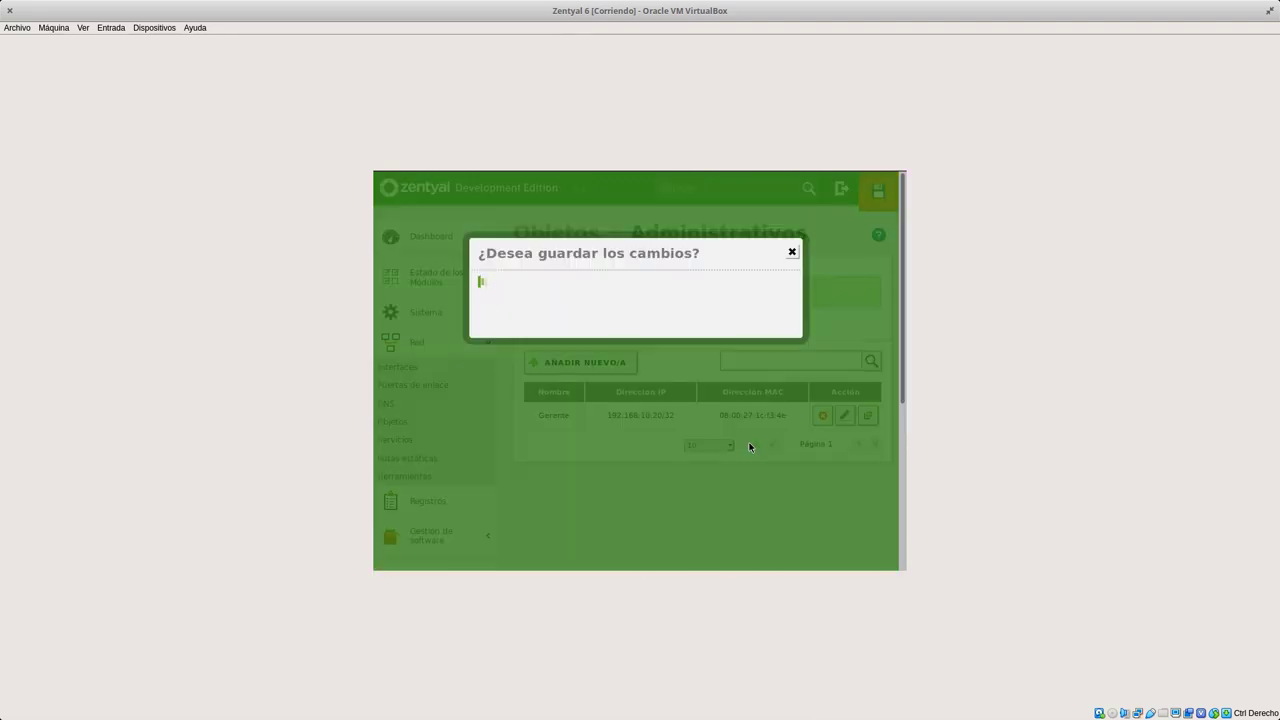
key(Return)
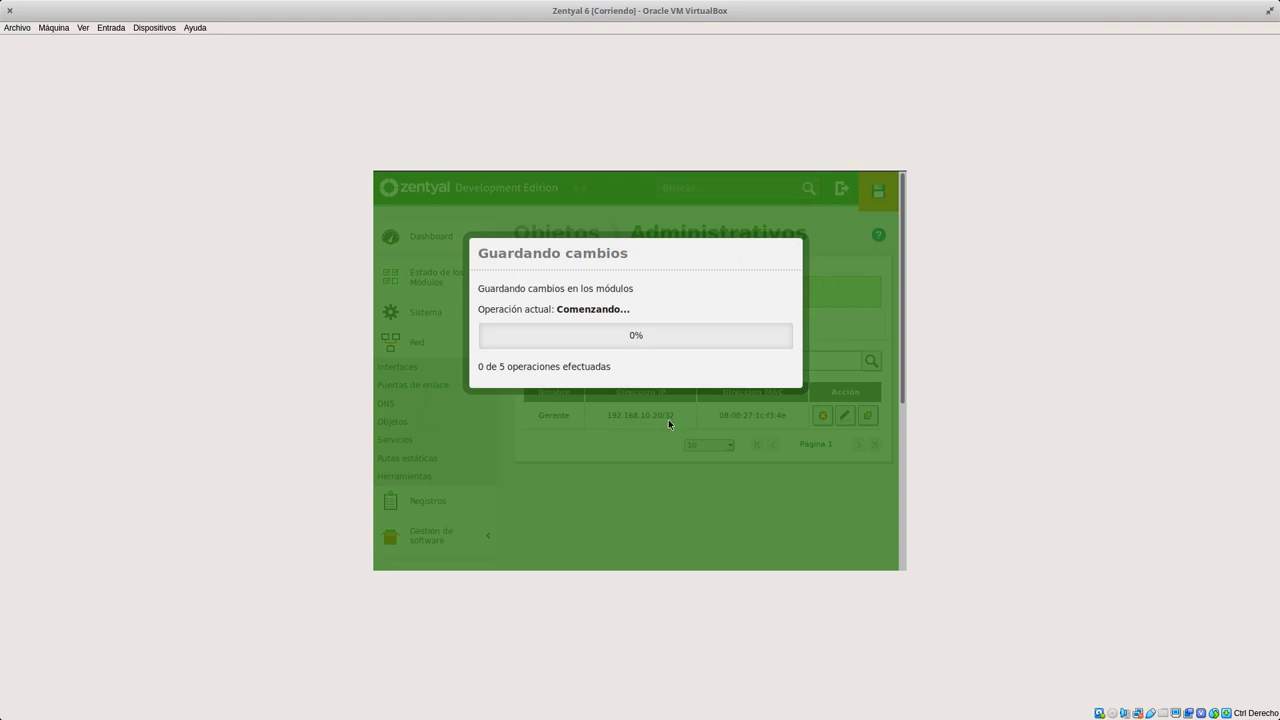
key(alt+Tab)
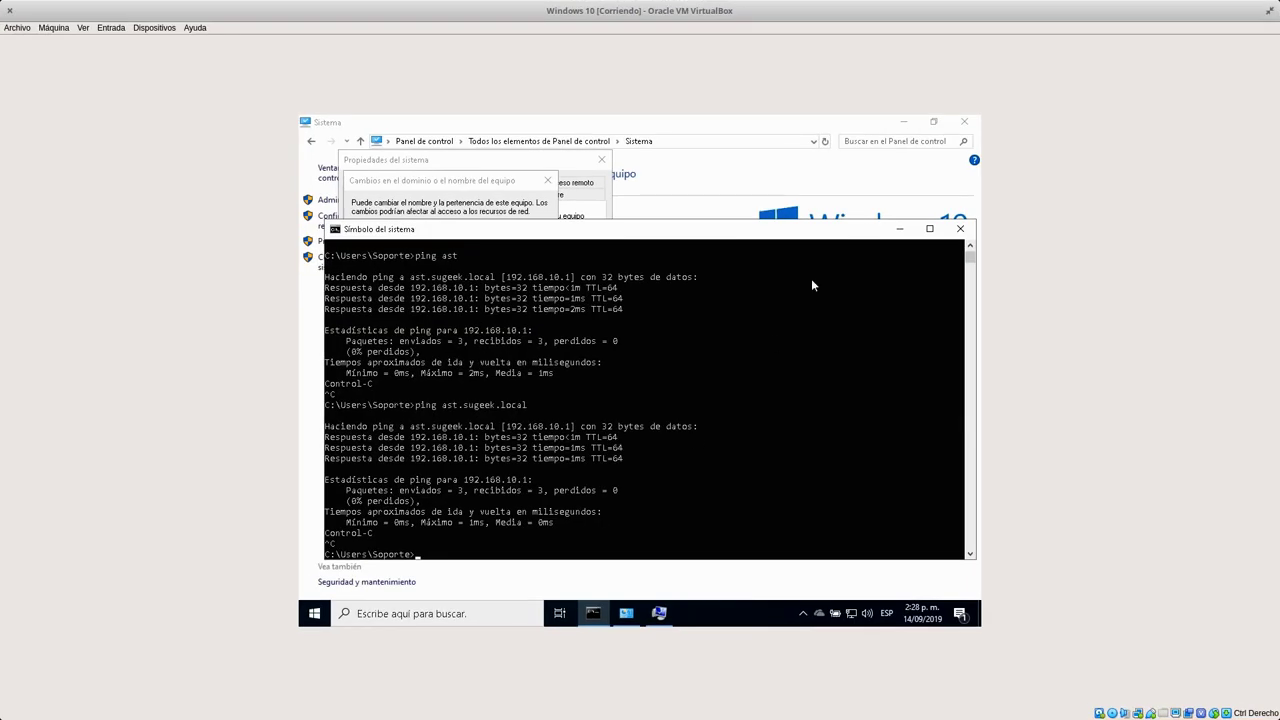
Close the Command Prompt and enter sugeek.local as the domain.
click(960, 228)
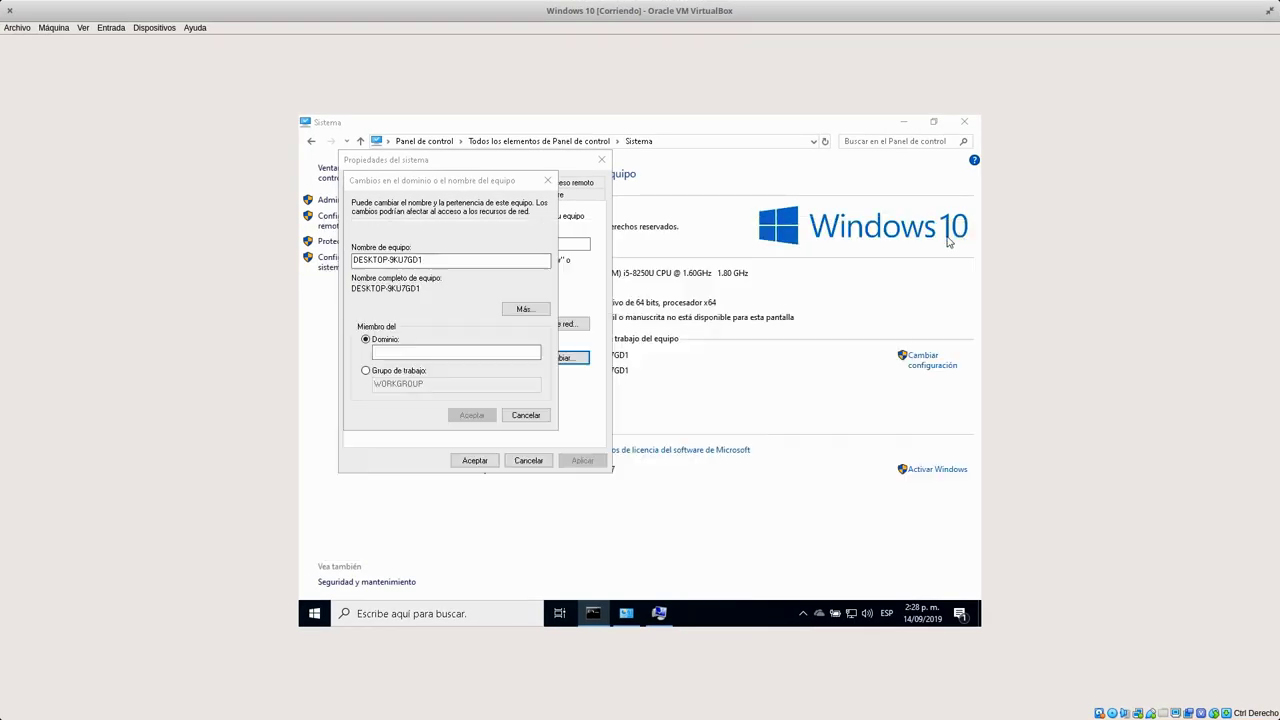
click(440, 354)
text(sugeek.local)
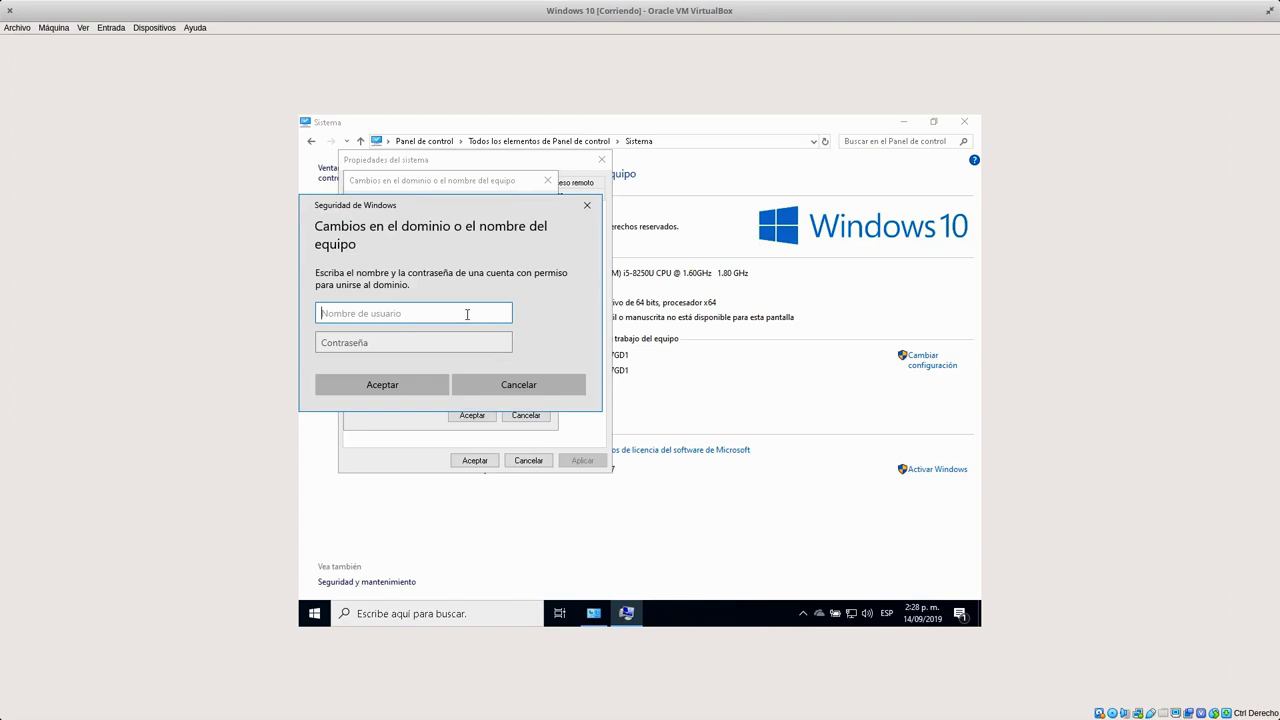
Supply the administrator username and password to authorize the domain join.
text(administrator)
key(Tab)
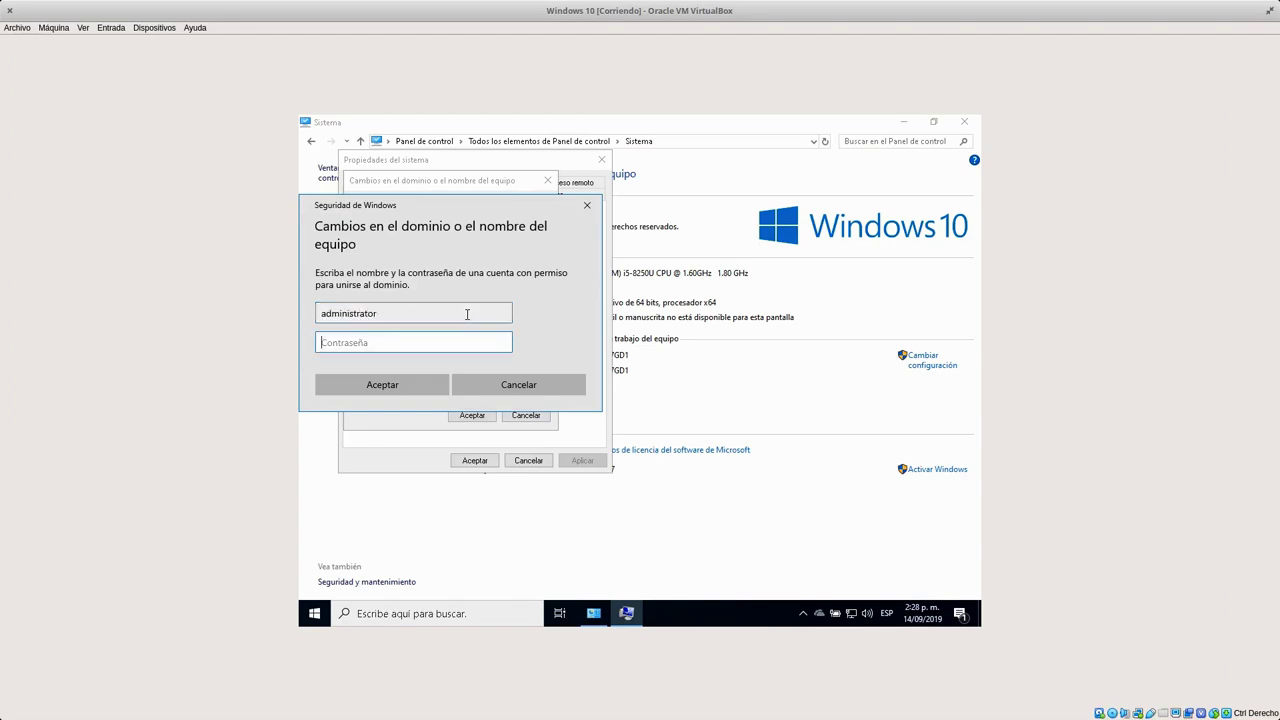
key(super+w)
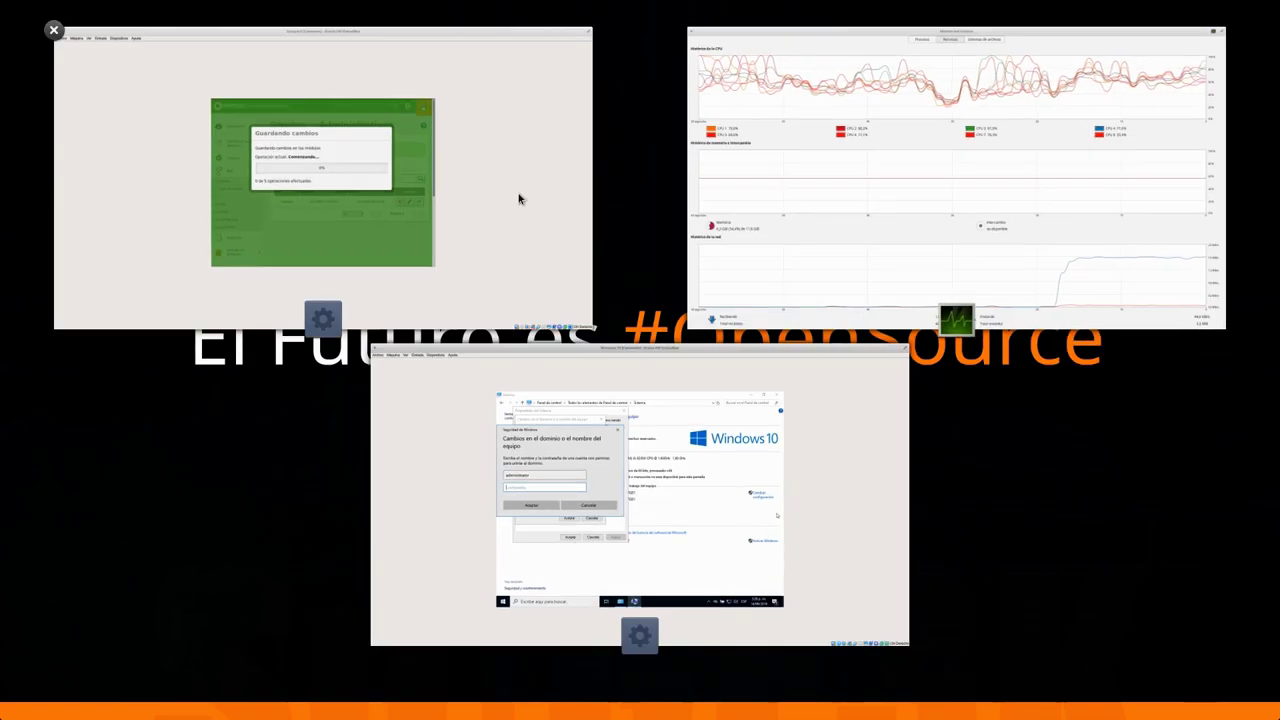
click(465, 337)
text(•••••••••)
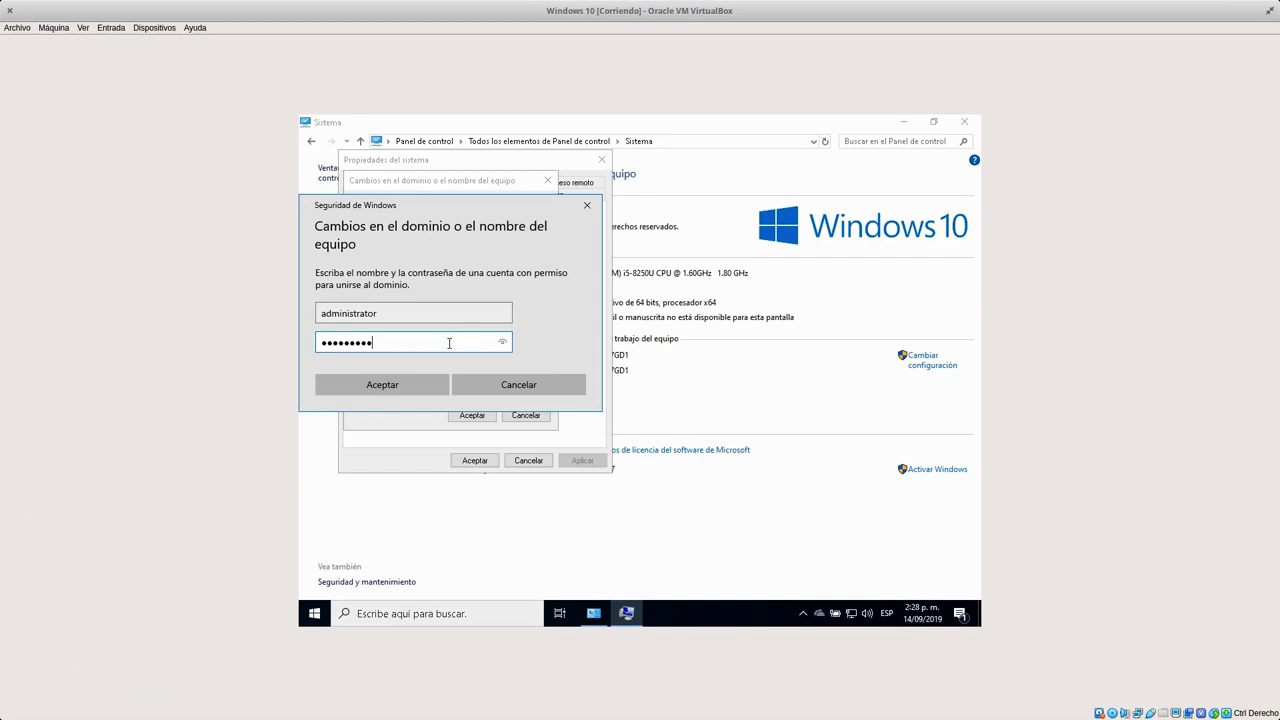
click(388, 388)
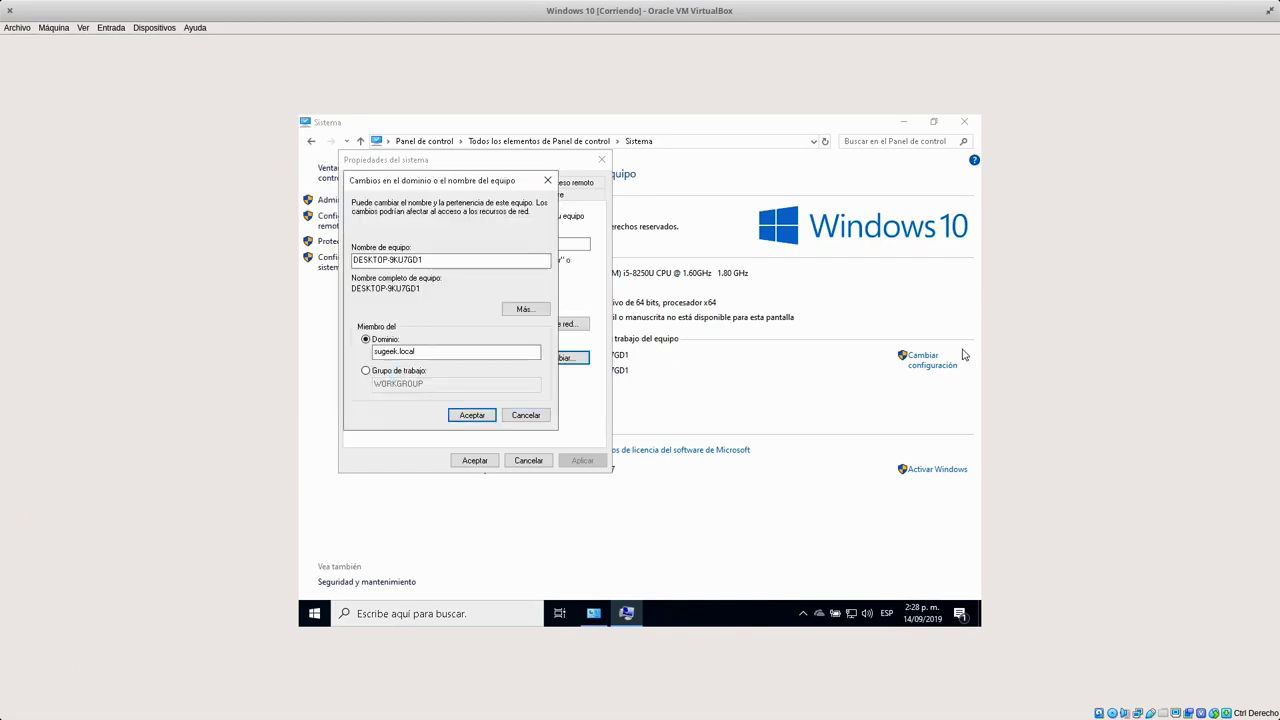
Close System Monitor and bring the Zentyal VM's Usuarios y Equipos page forward.
key(super+w)
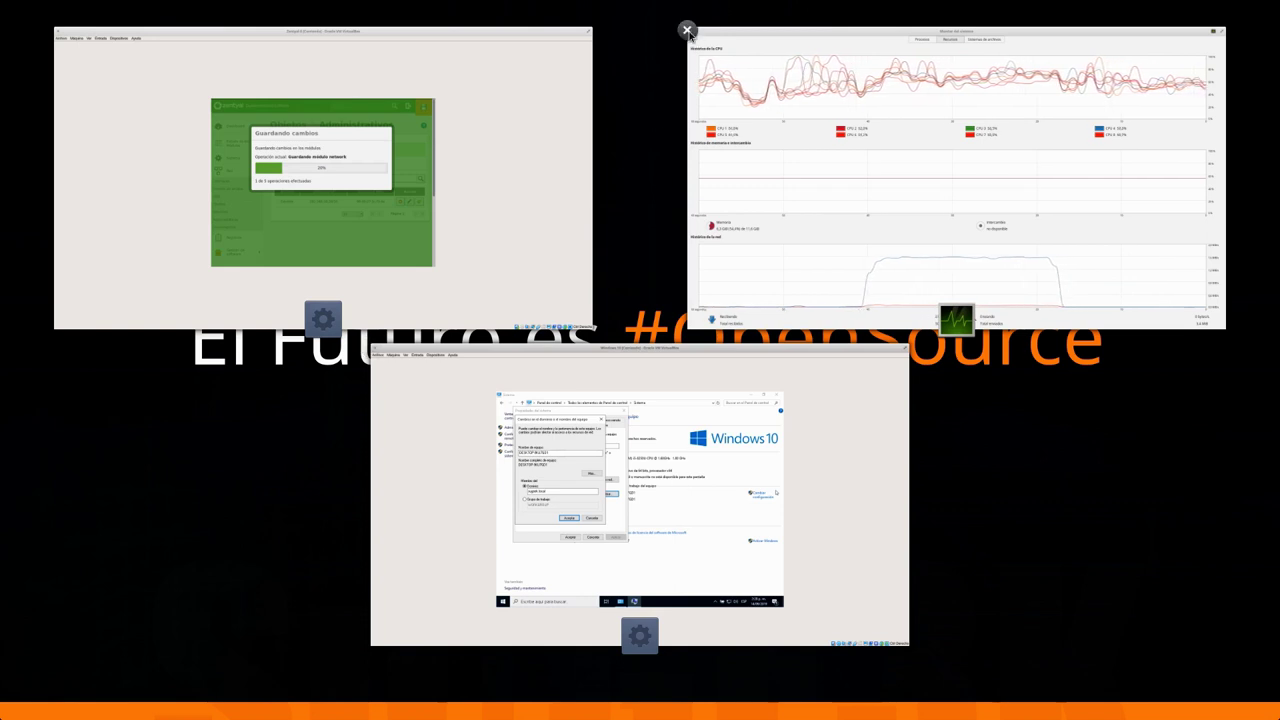
click(687, 30)
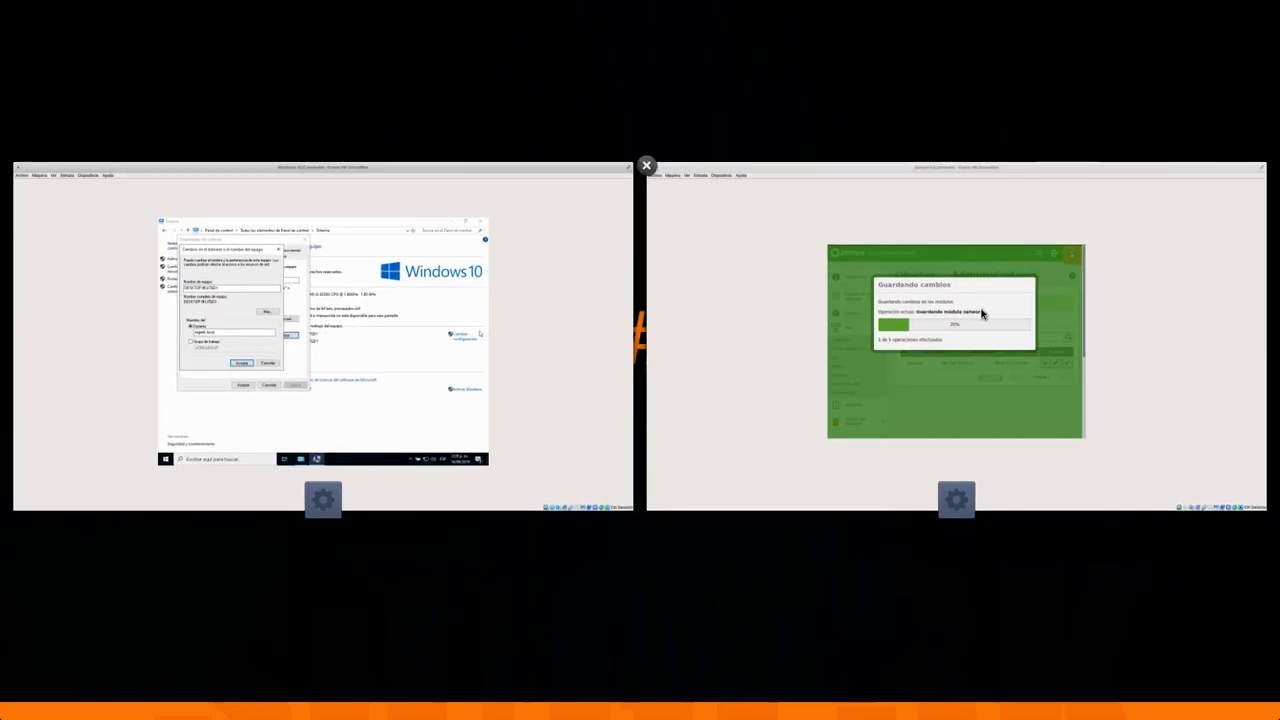
click(271, 200)
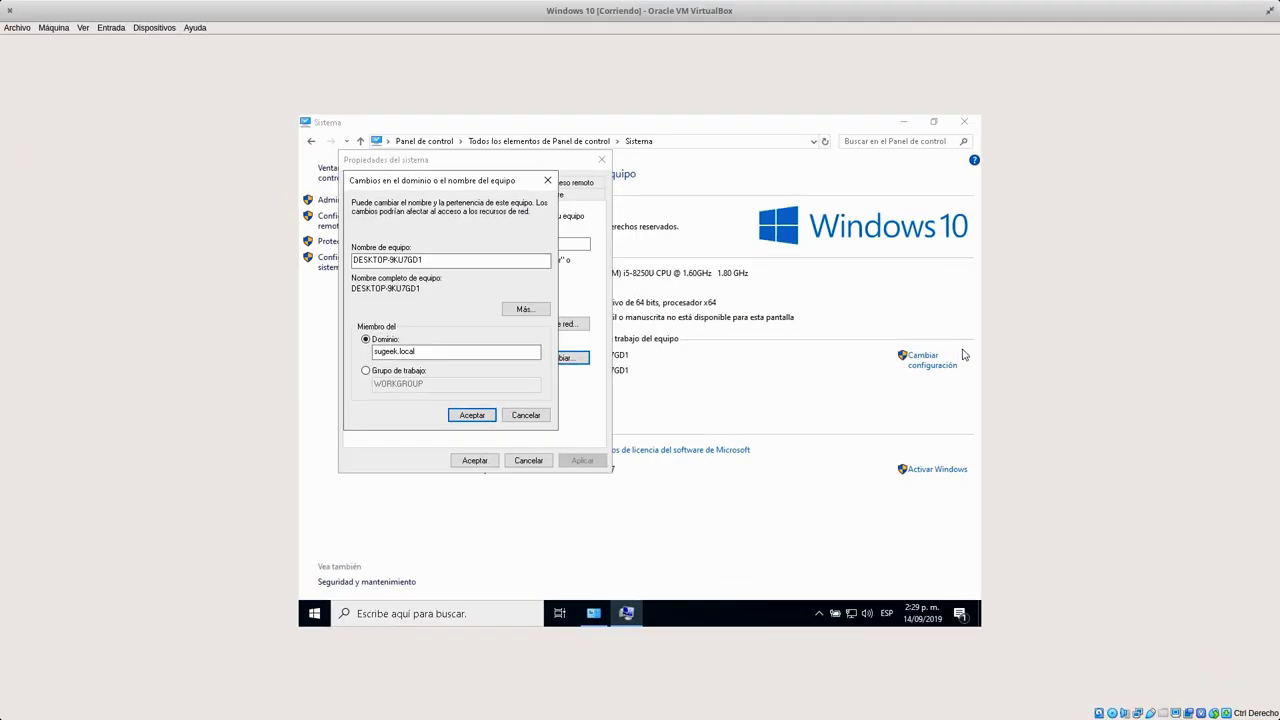
key(super)
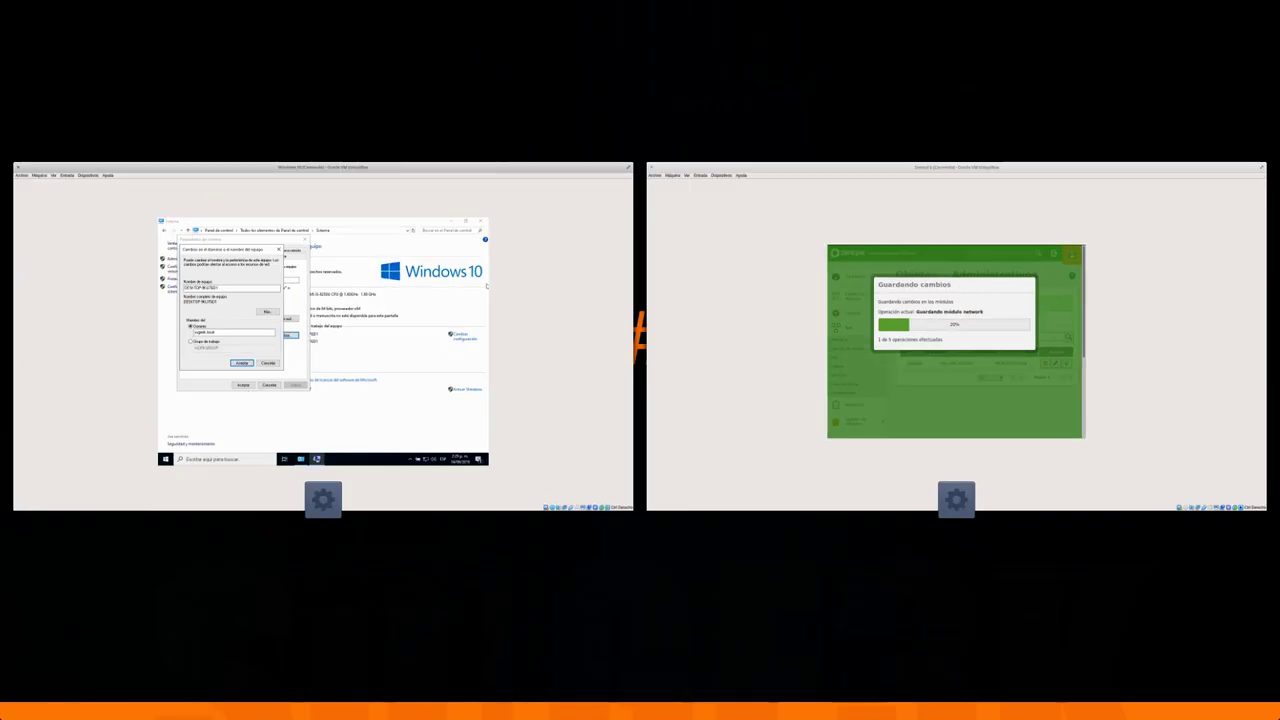
click(868, 366)
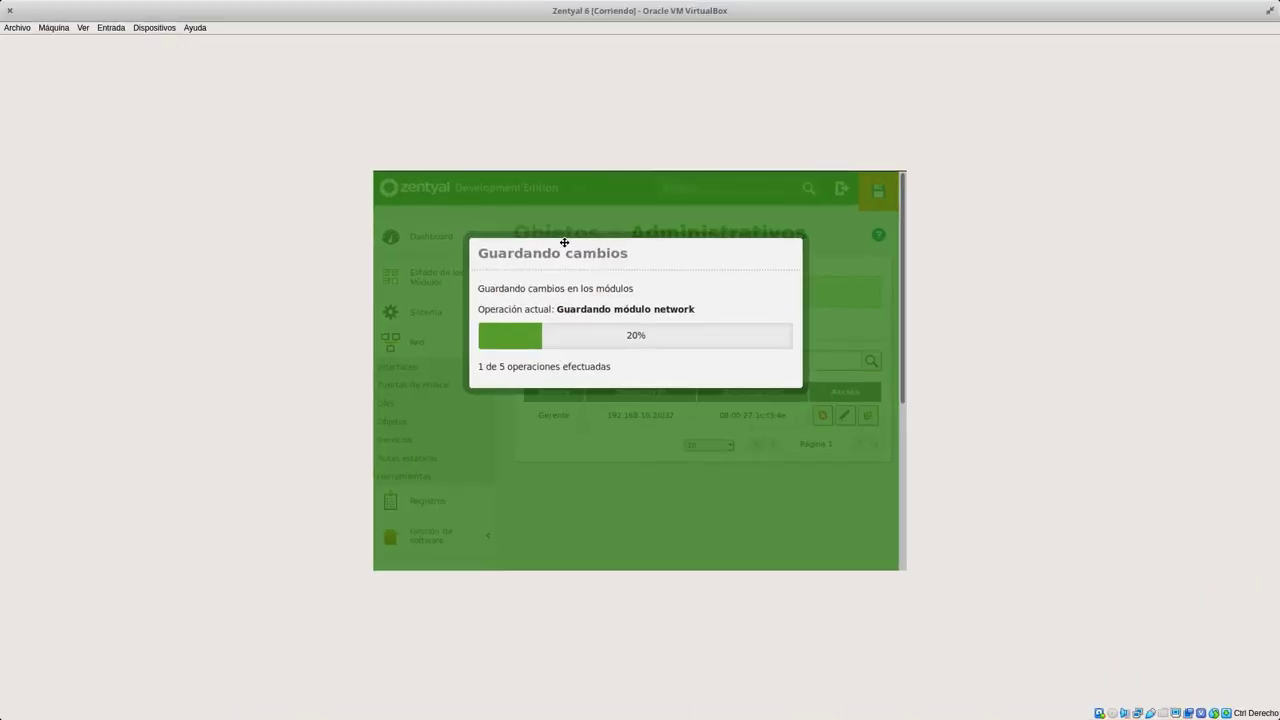
key(super)
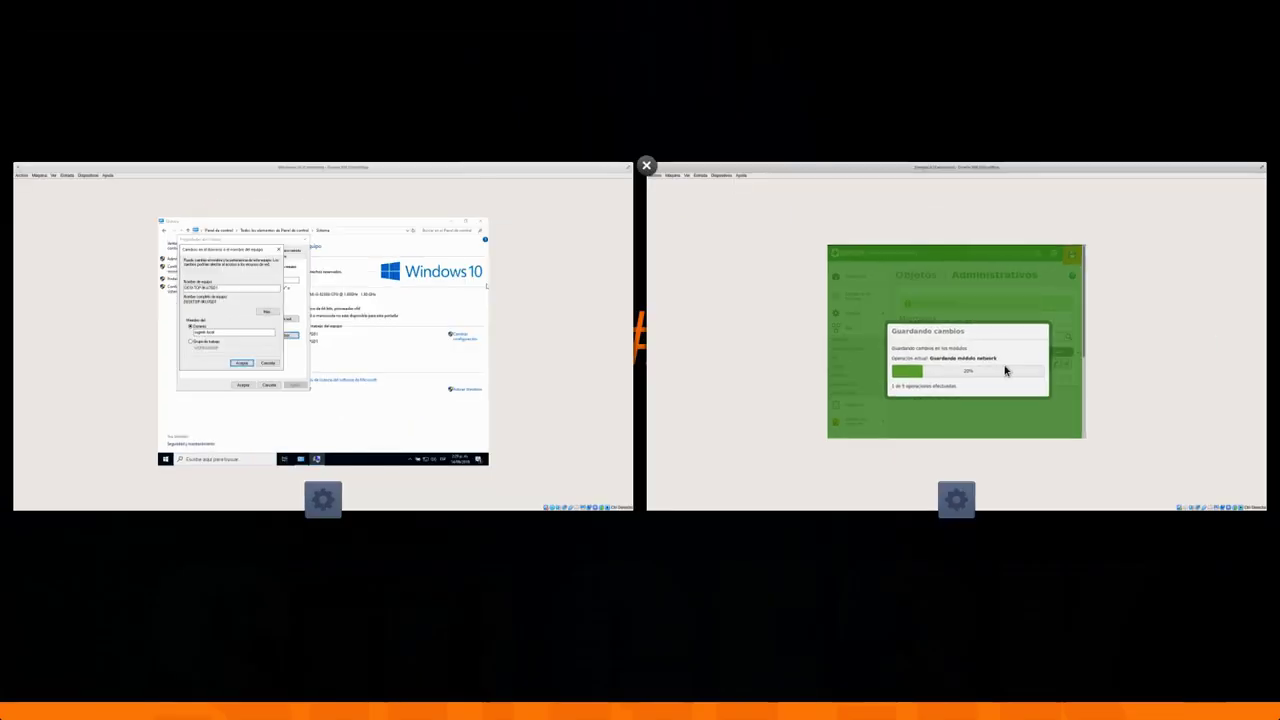
click(1006, 366)
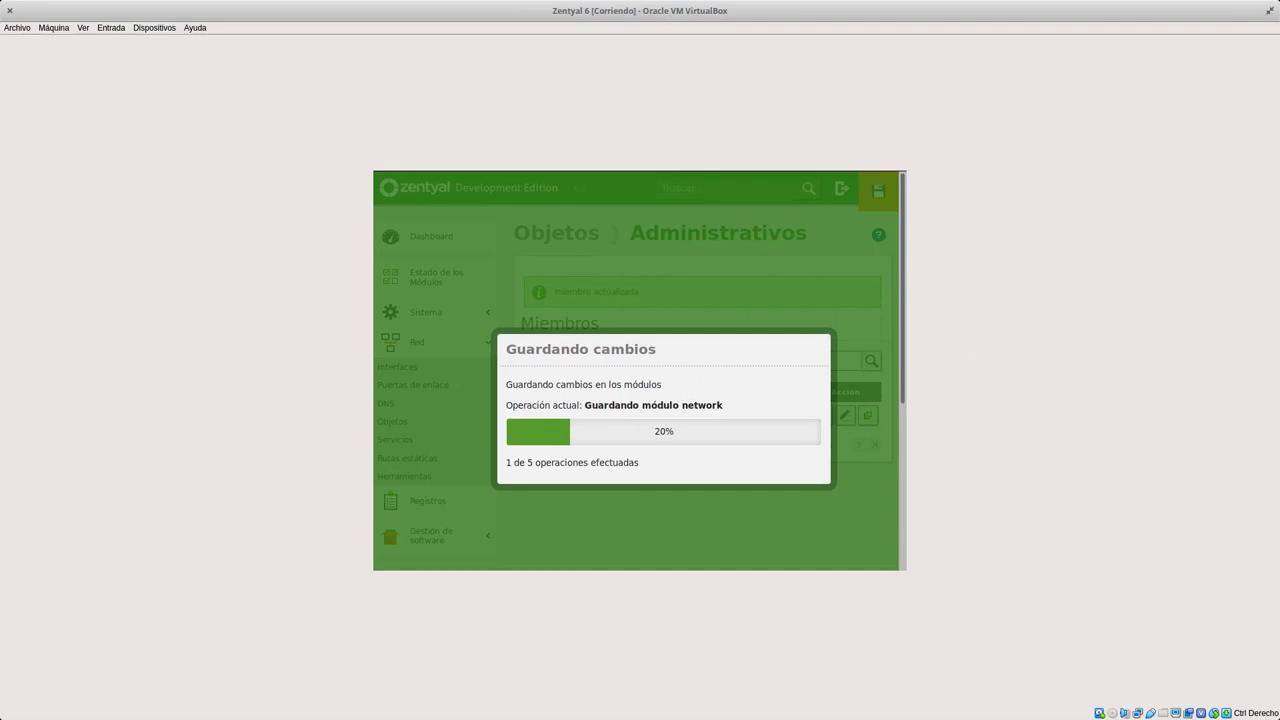
key(super)
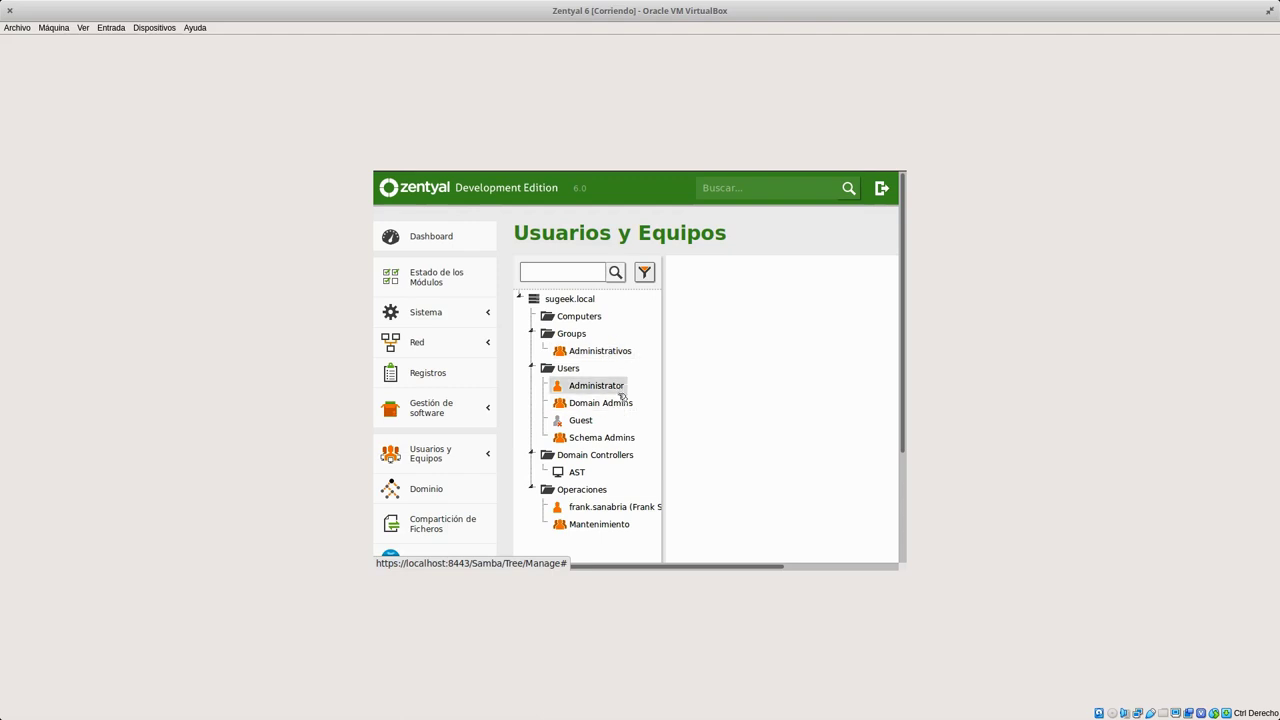
Set and confirm a new password for the Zentyal Administrator account.
click(600, 385)
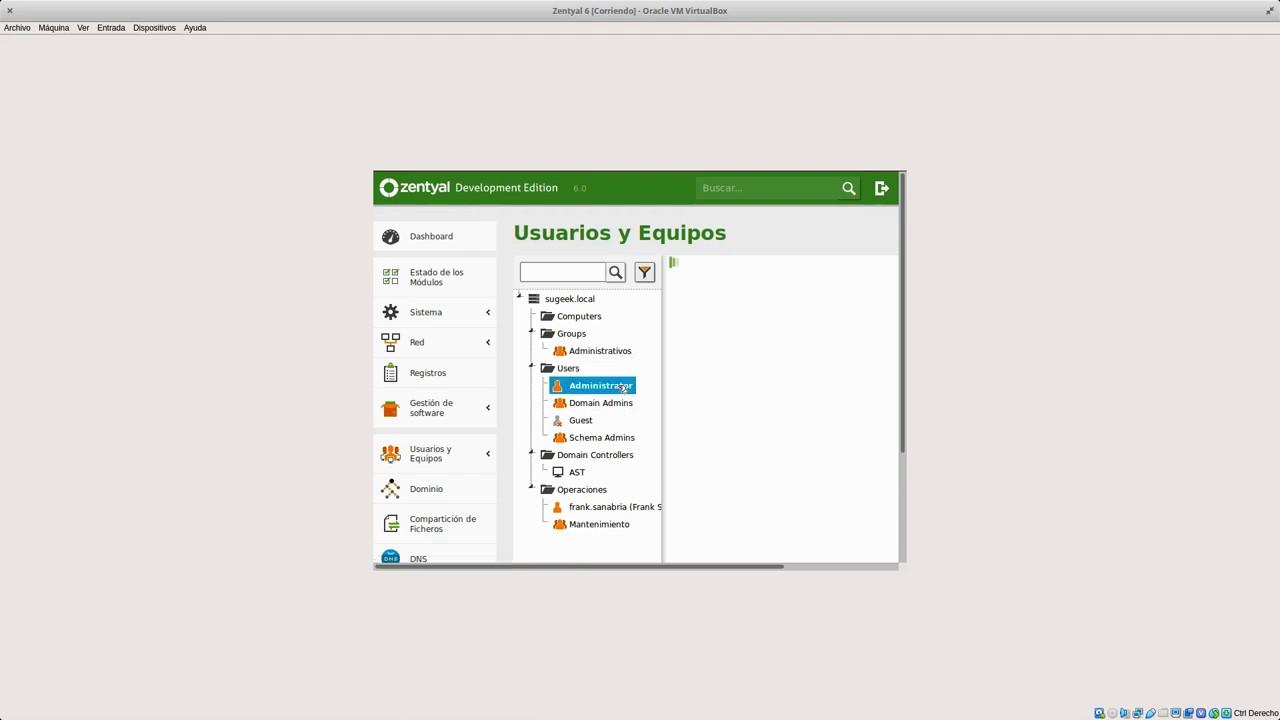
scroll(836, 417, down, 5)
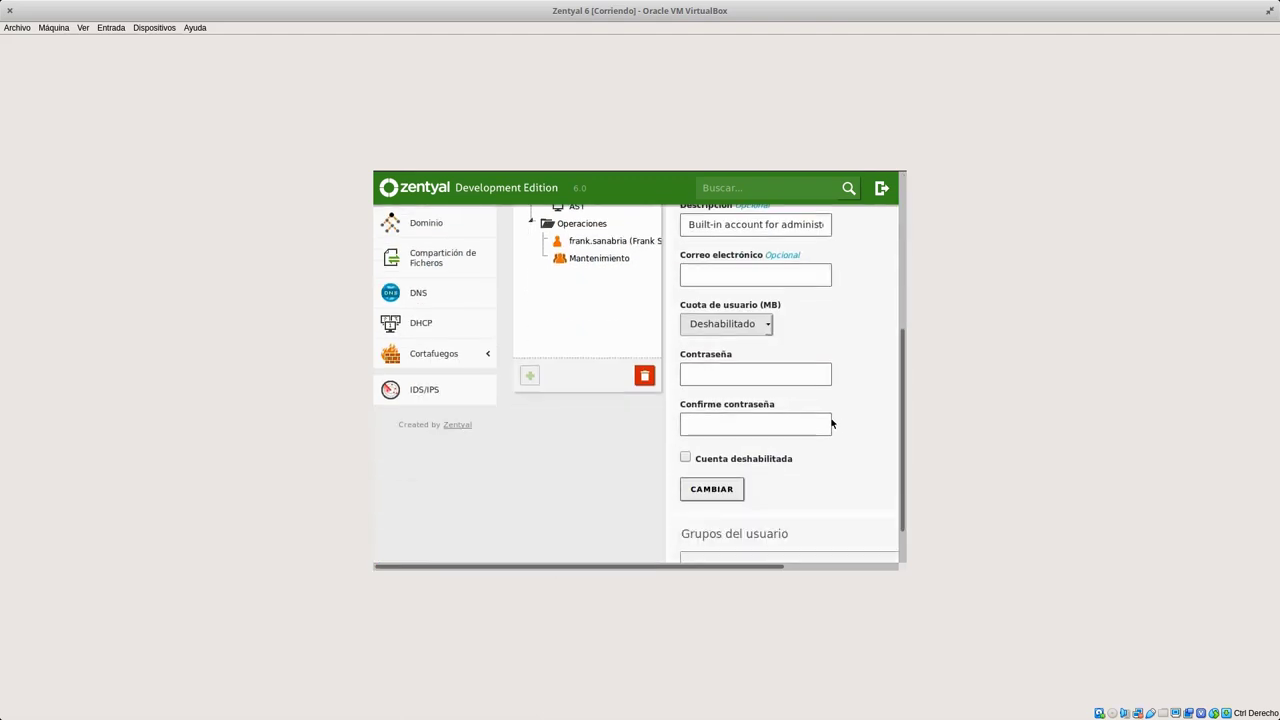
click(779, 376)
text(*********)
click(744, 423)
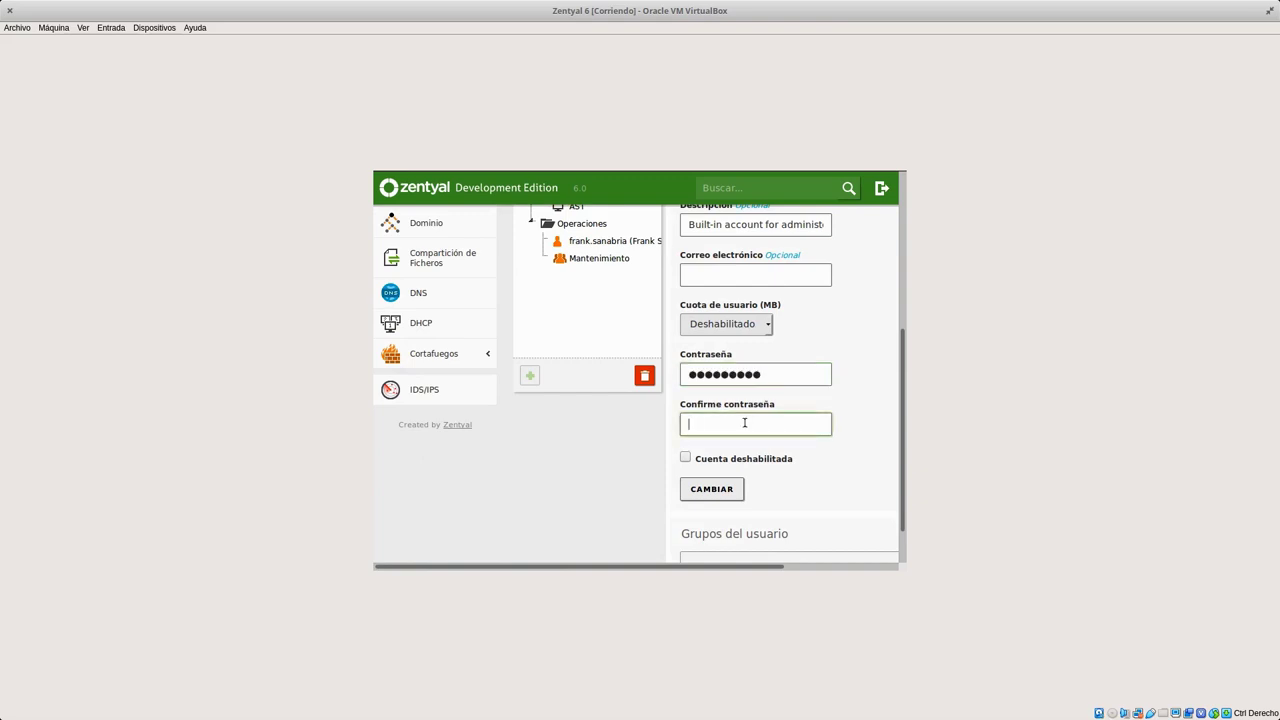
text(*********)
click(724, 489)
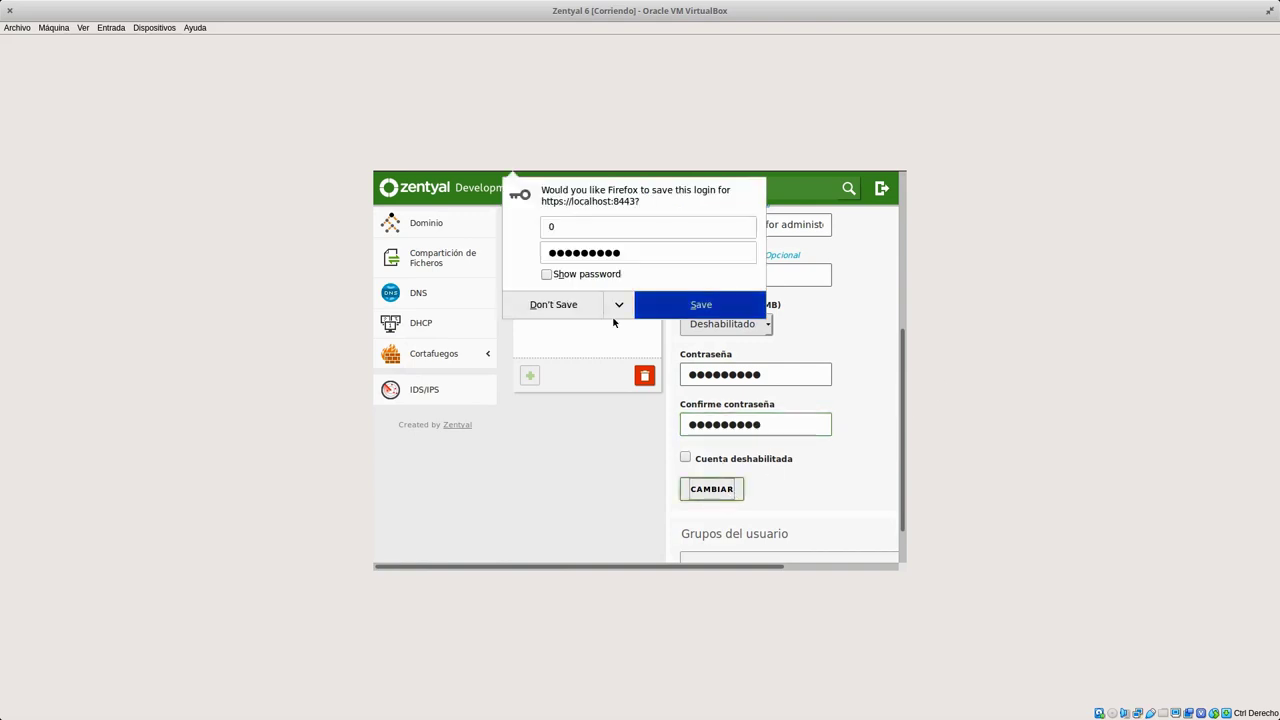
click(665, 336)
Enter Administrator as the account's first name and save.
drag(903, 372, 903, 217)
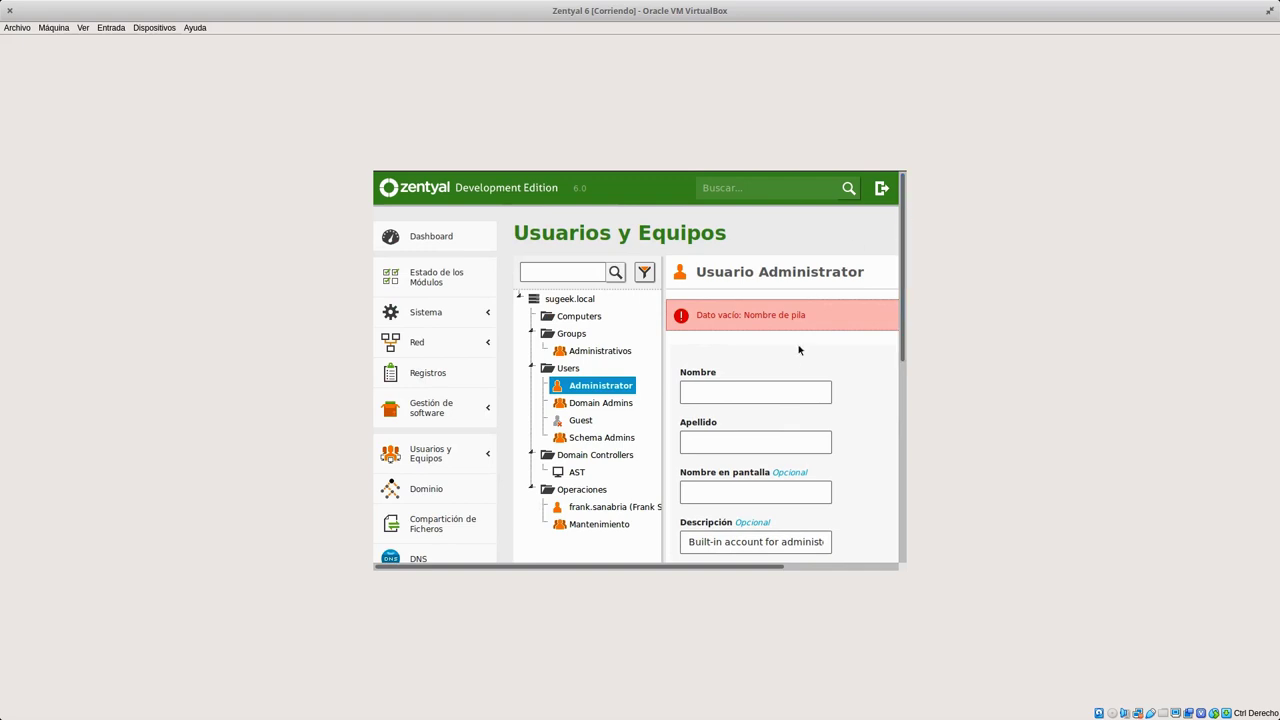
click(768, 390)
text(Administrator)
scroll(790, 386, down, 8)
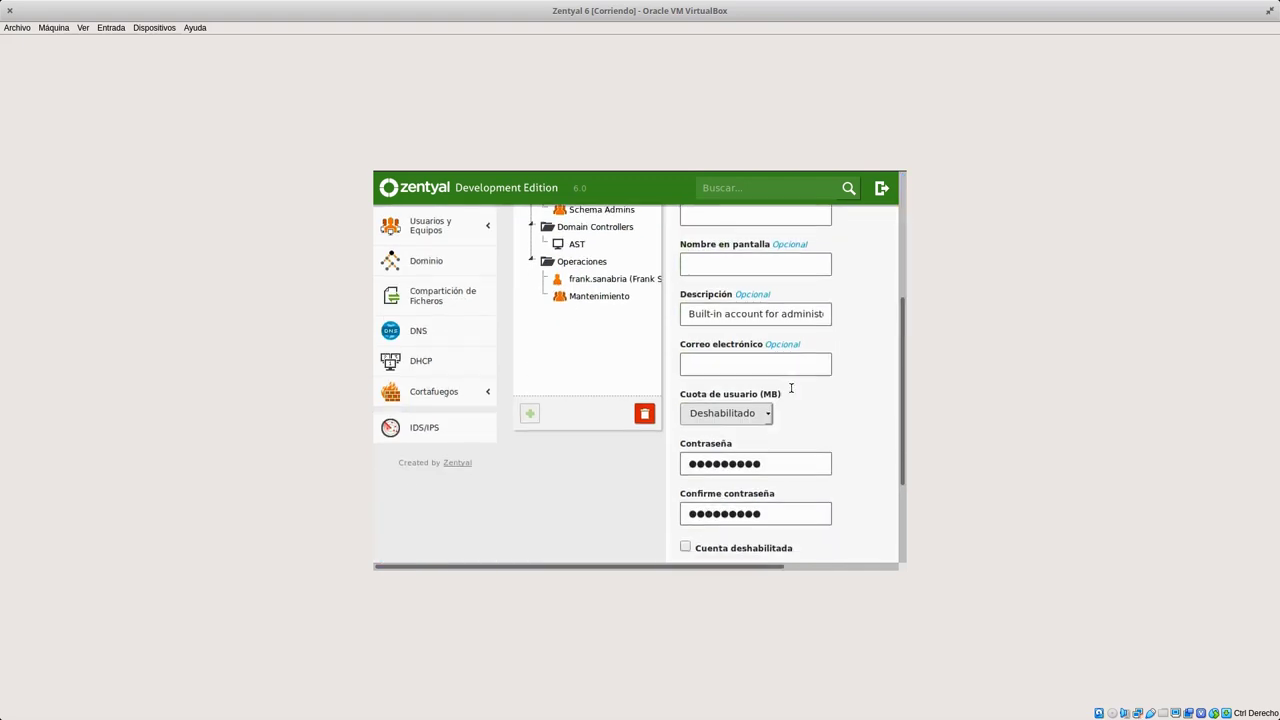
click(712, 465)
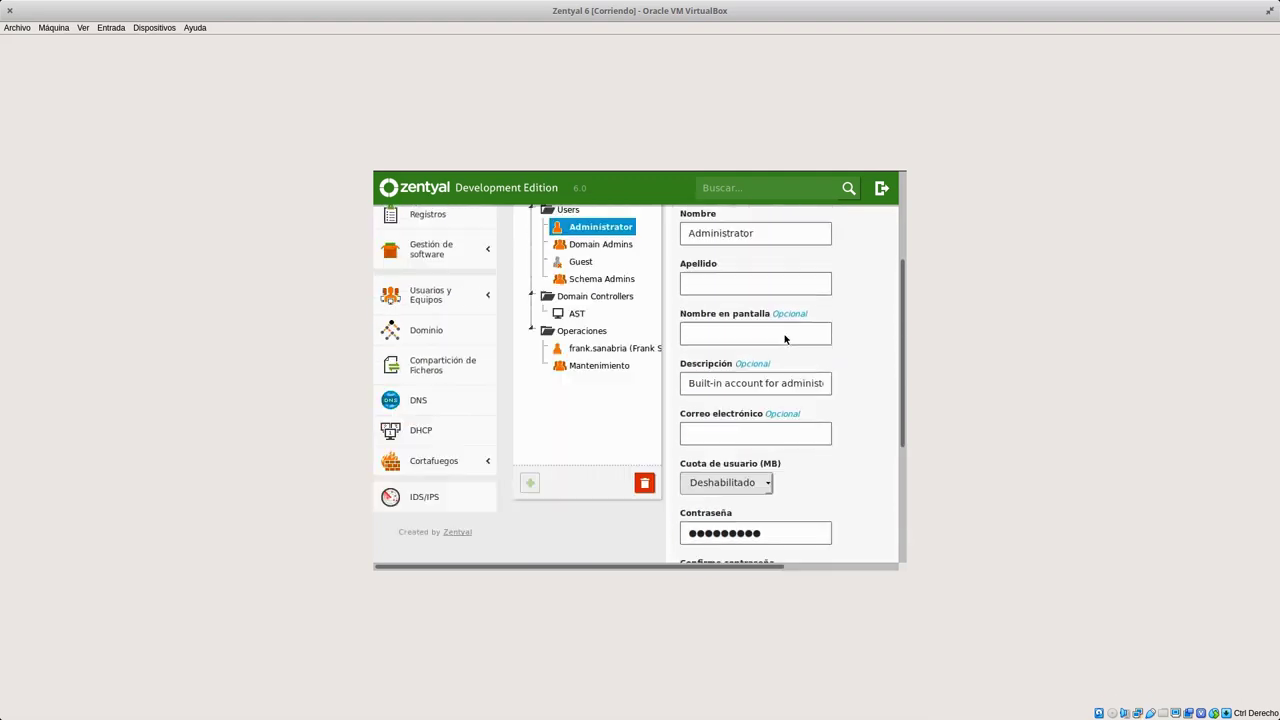
Fill in the surname SuGE3K and submit the account.
click(728, 440)
text(SuG)
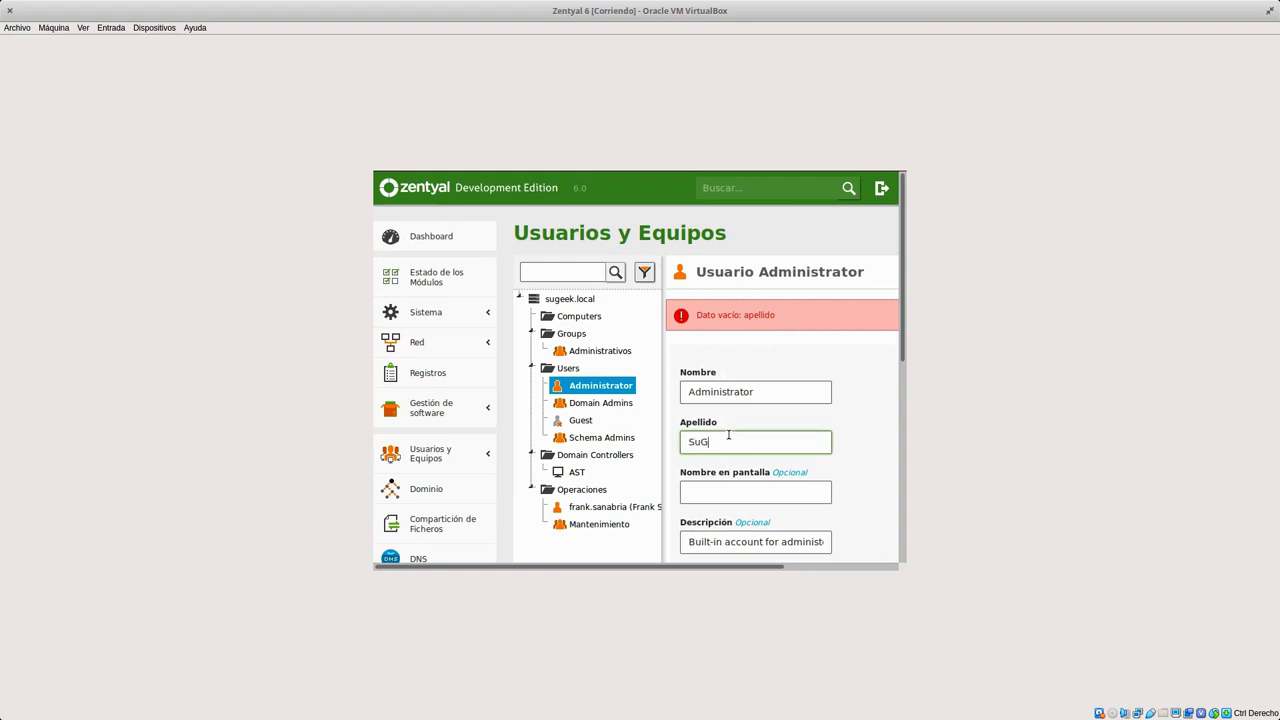
text(e3K)
key(BackSpace)
key(BackSpace)
key(BackSpace)
text(E3K)
scroll(730, 437, down, 6)
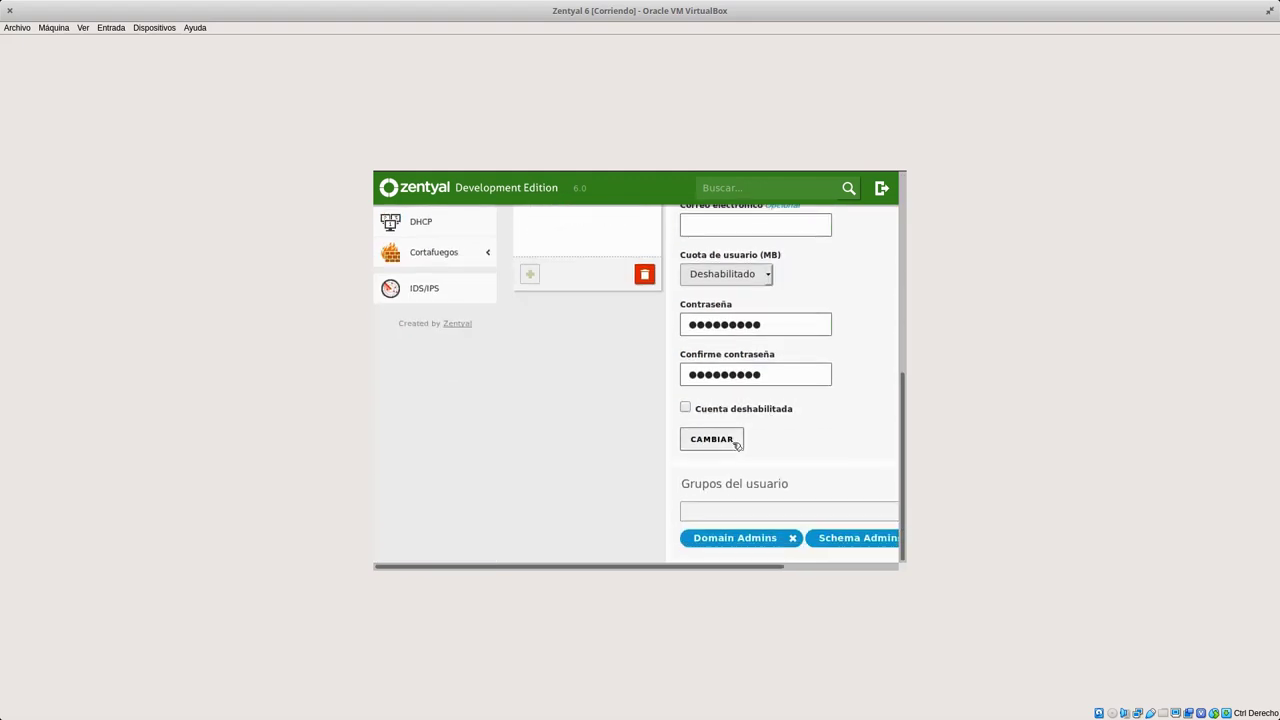
click(730, 446)
Shorten the first name to Admin and save.
double_click(744, 392)
text(Admin)
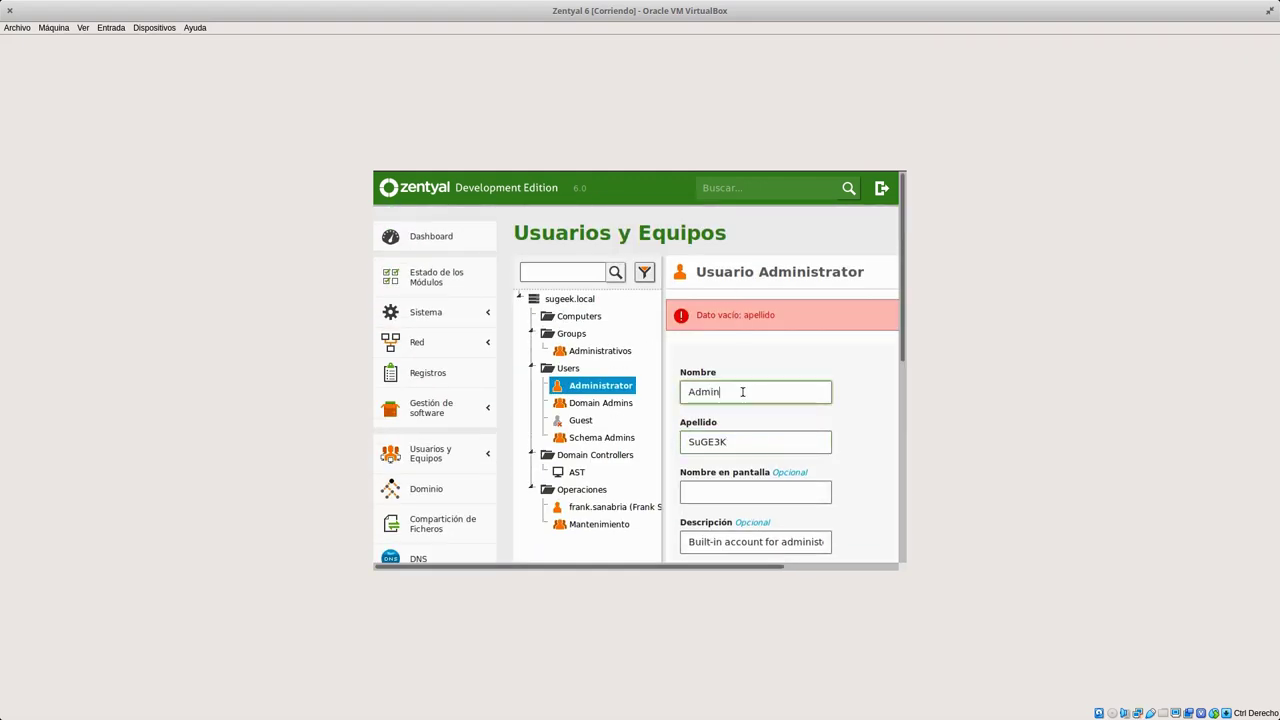
scroll(745, 420, down, 8)
click(728, 443)
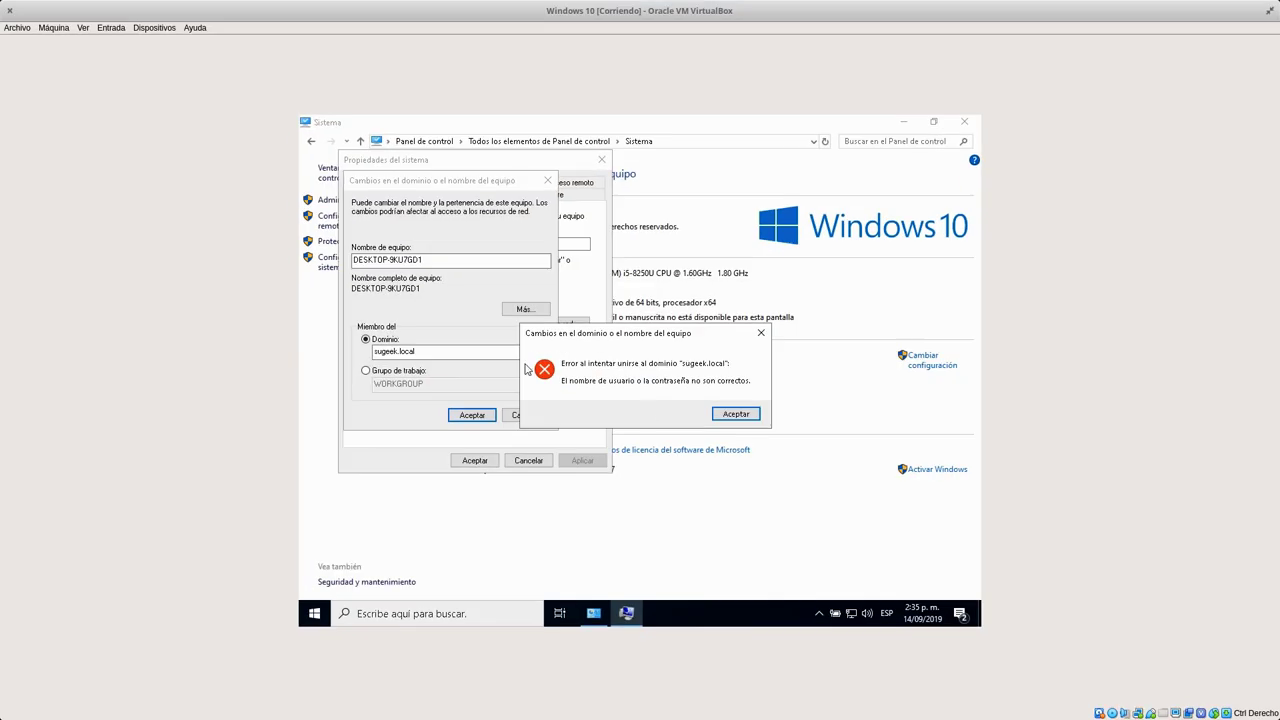
Dismiss the join error and retry joining sugeek.local with the domain administrator credentials.
click(718, 416)
click(471, 414)
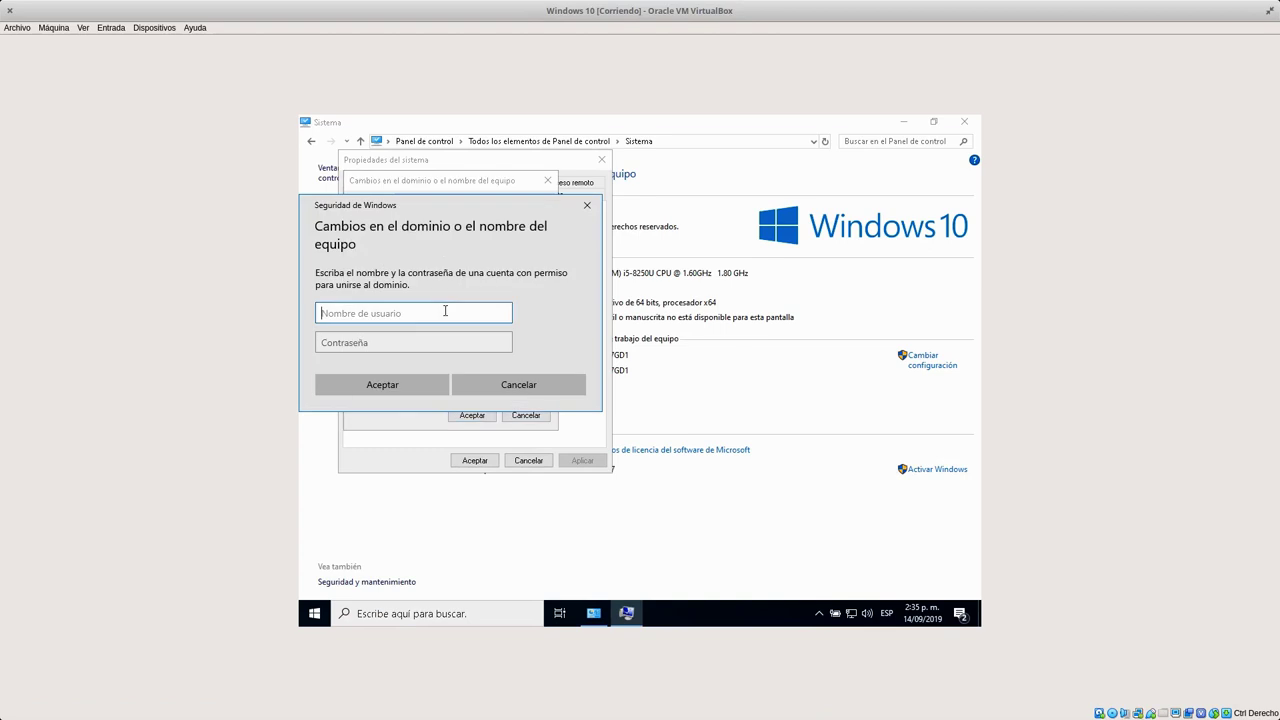
text(administrator)
key(Tab)
text(••••••••)
key(Return)
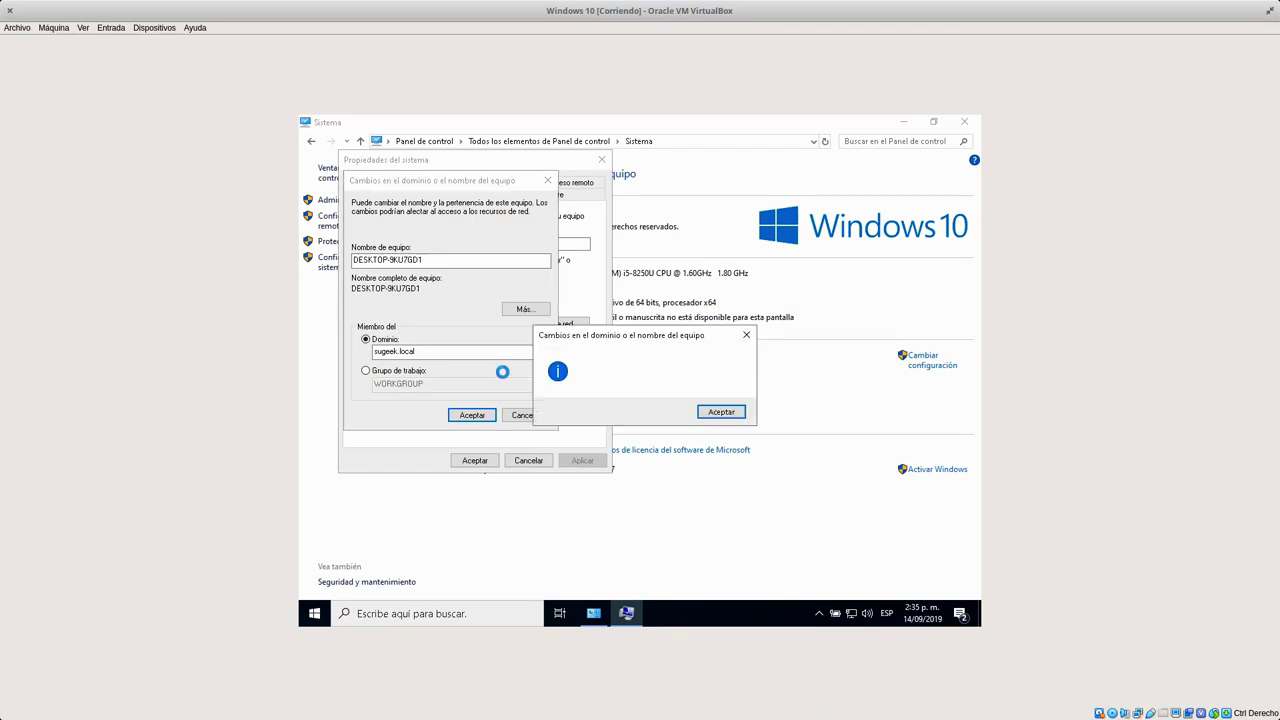
Accept the domain welcome and restart notices, then close System Properties.
click(721, 420)
click(471, 414)
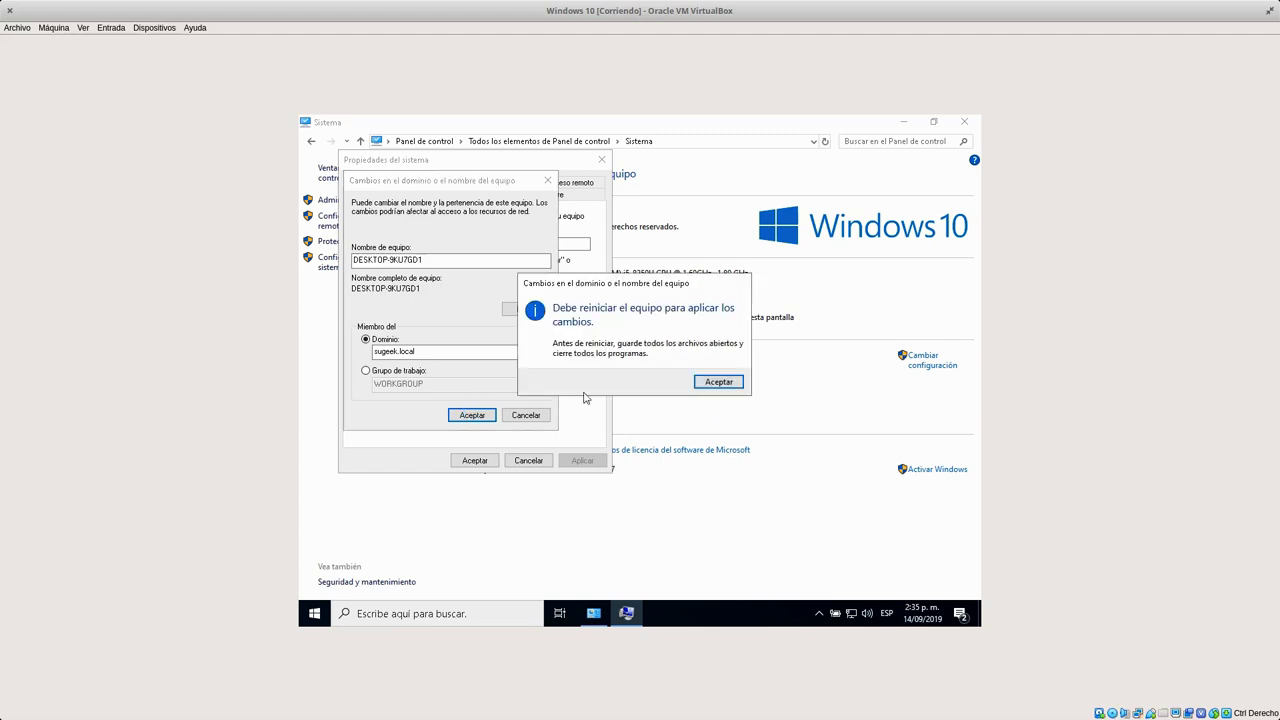
click(737, 383)
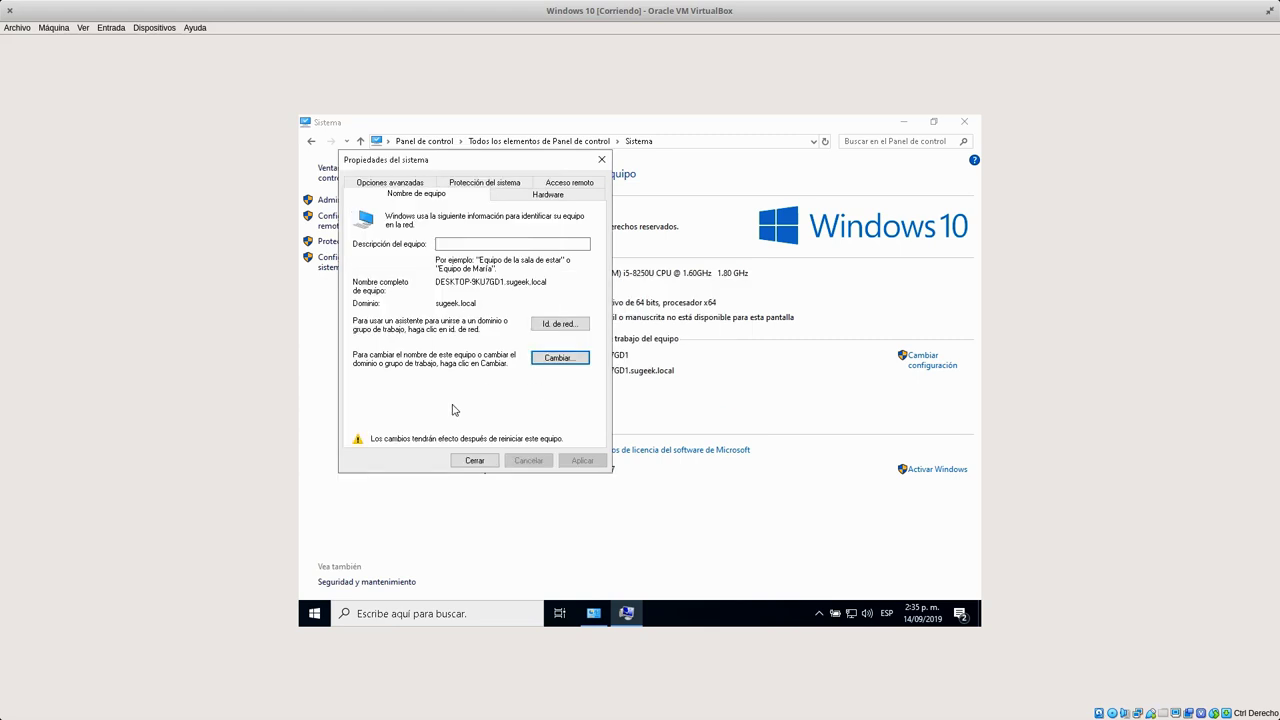
click(474, 460)
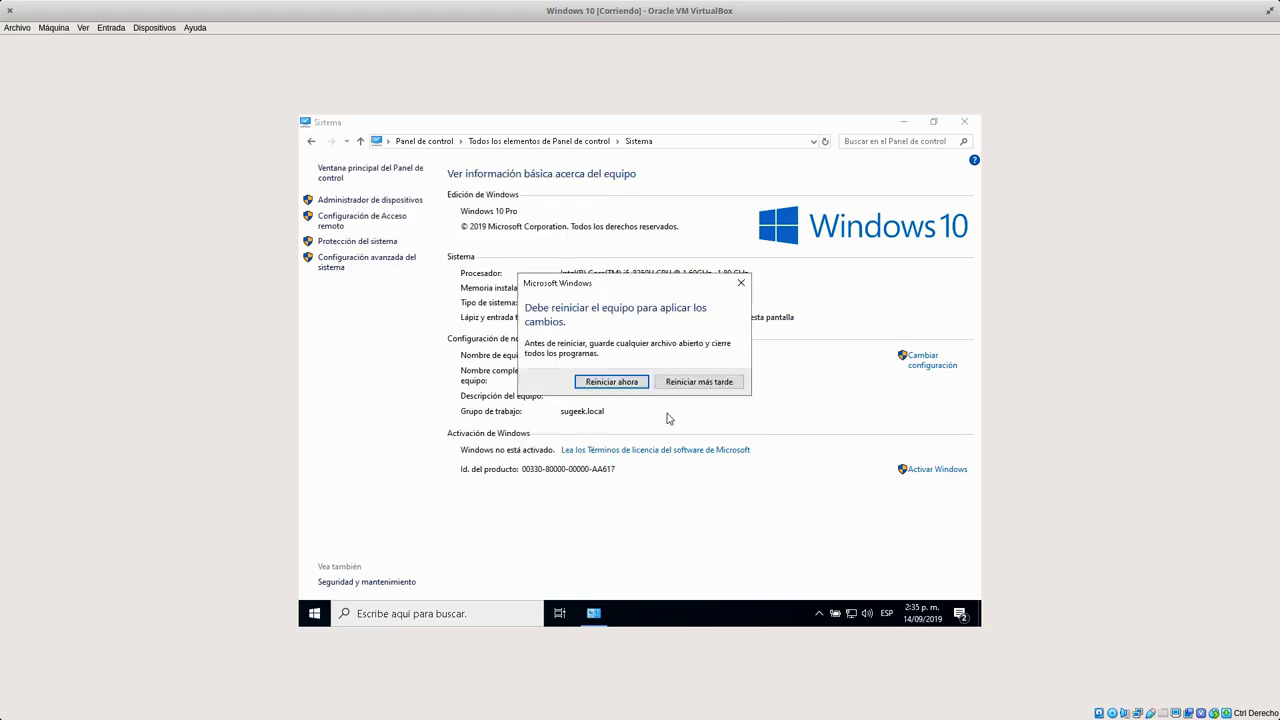
Restart Windows 10 now and sign in with the SUGEEK domain user's name and password.
click(626, 385)
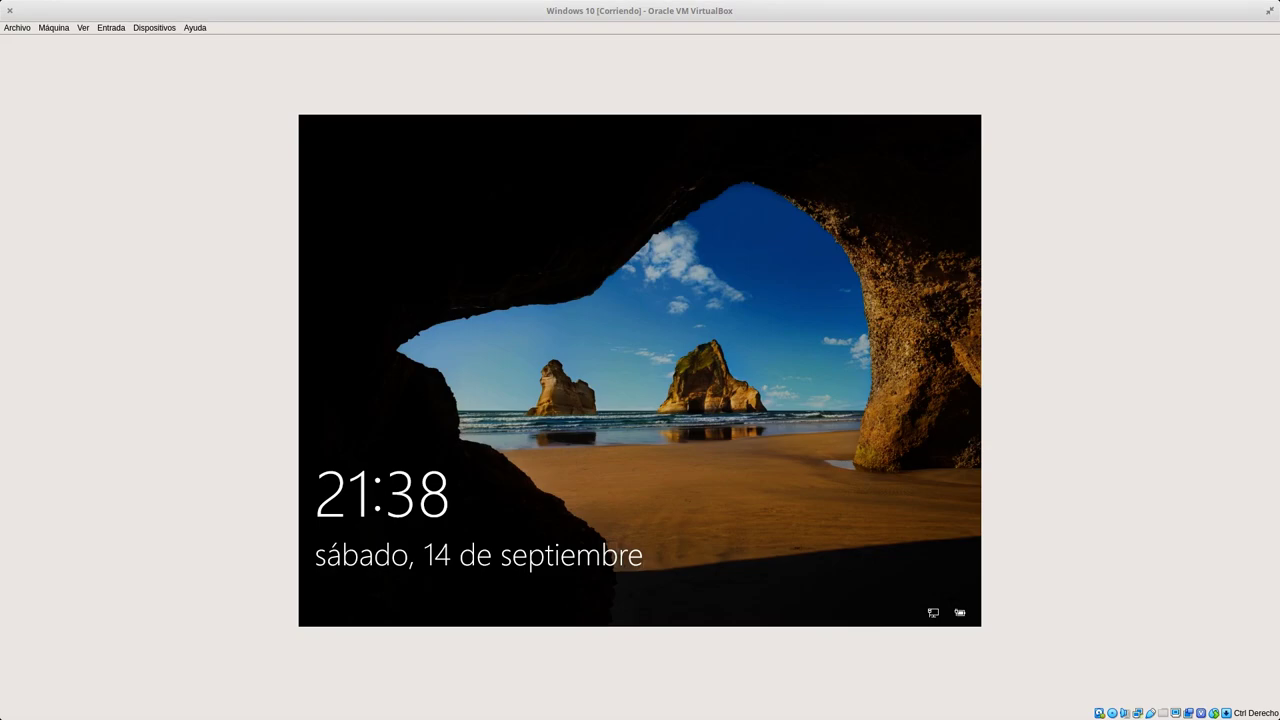
click(632, 535)
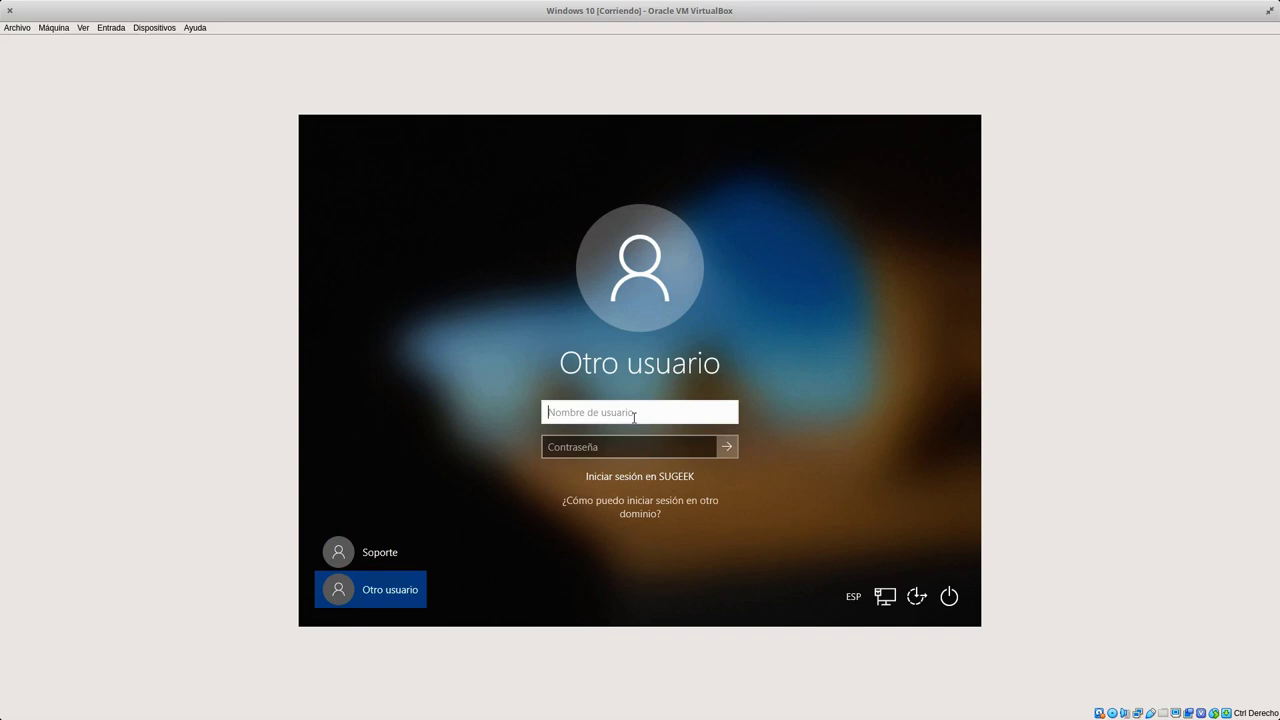
key(Tab)
text(*********)
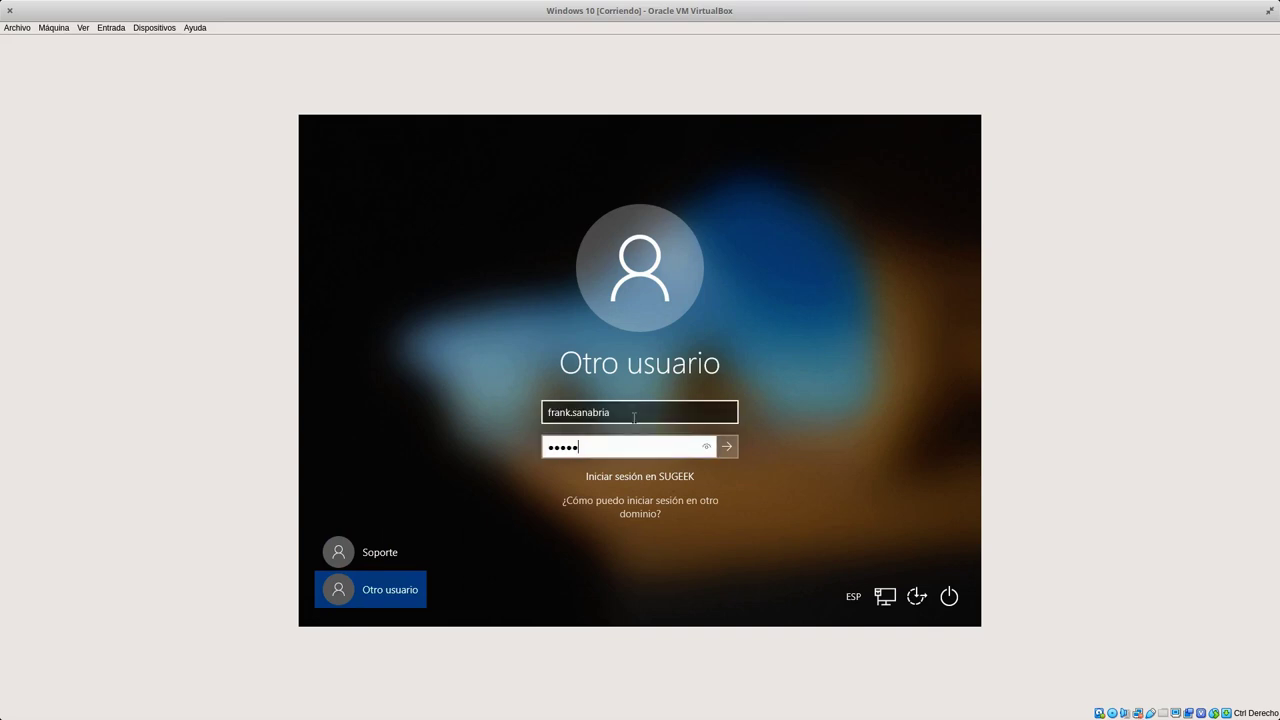
key(Return)
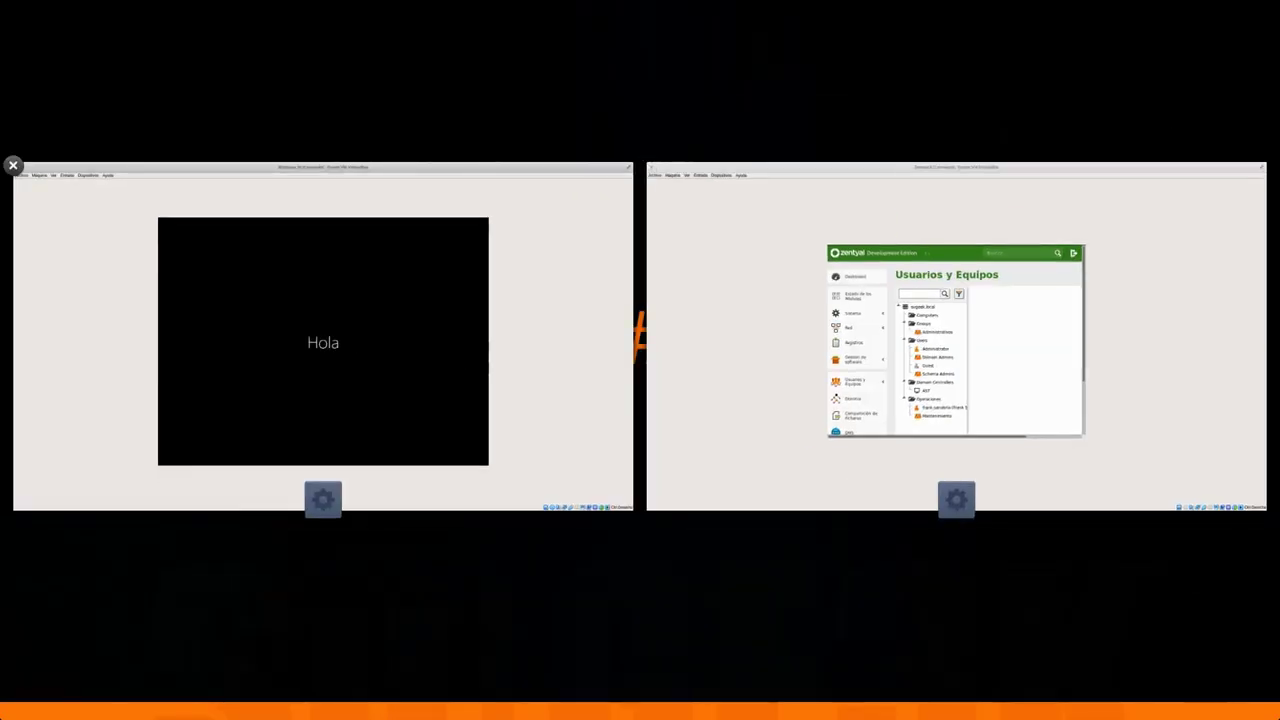
click(463, 357)
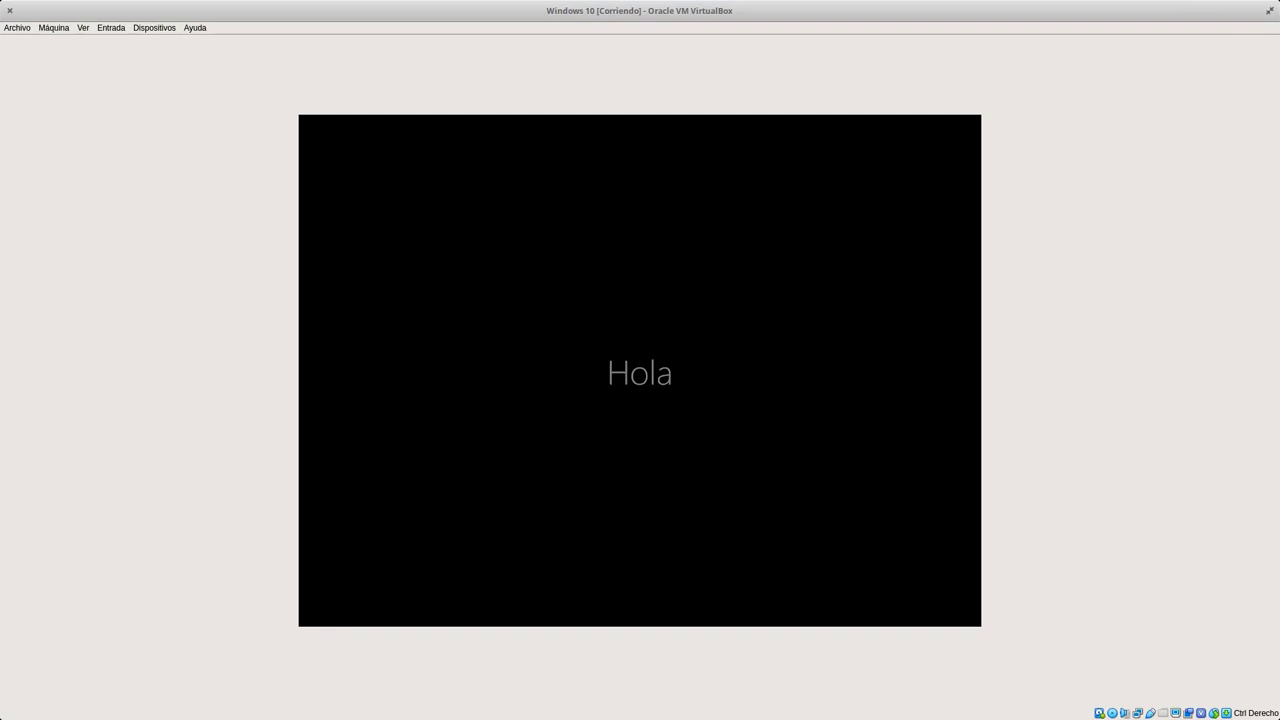
key(super+Down)
Switch to the Zentyal server and open its DNS settings.
click(777, 408)
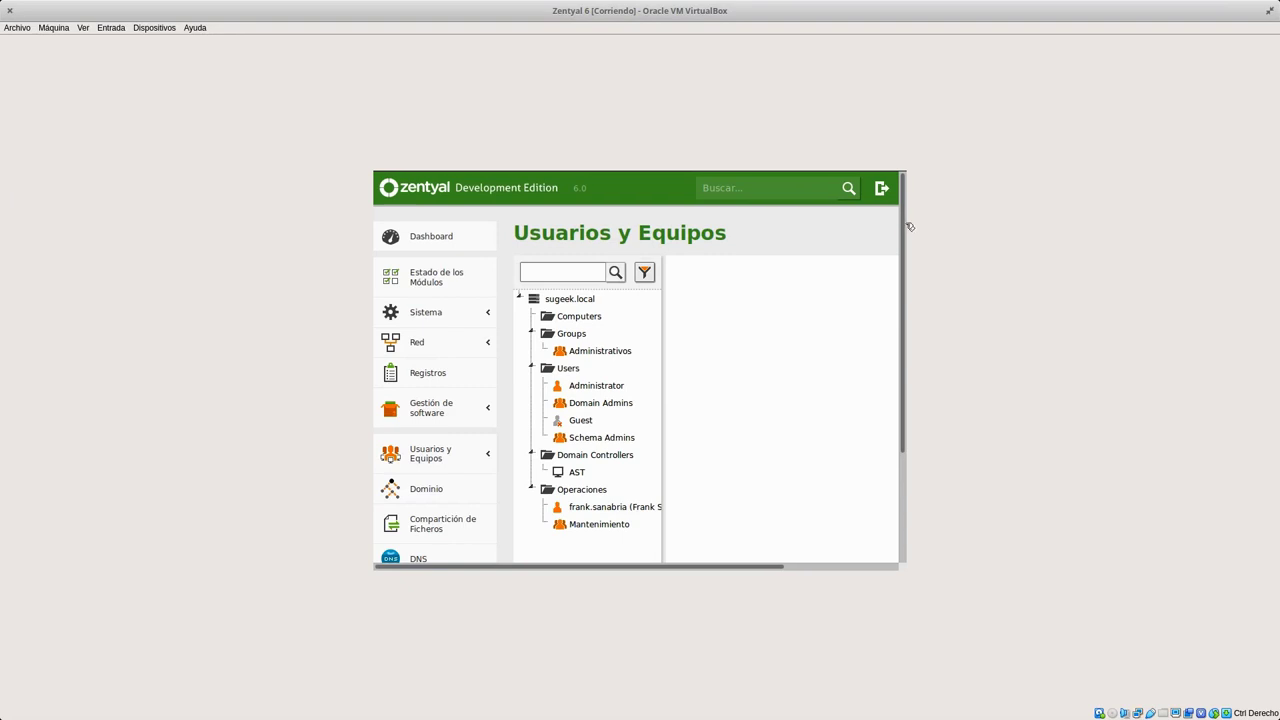
scroll(904, 215, down, 3)
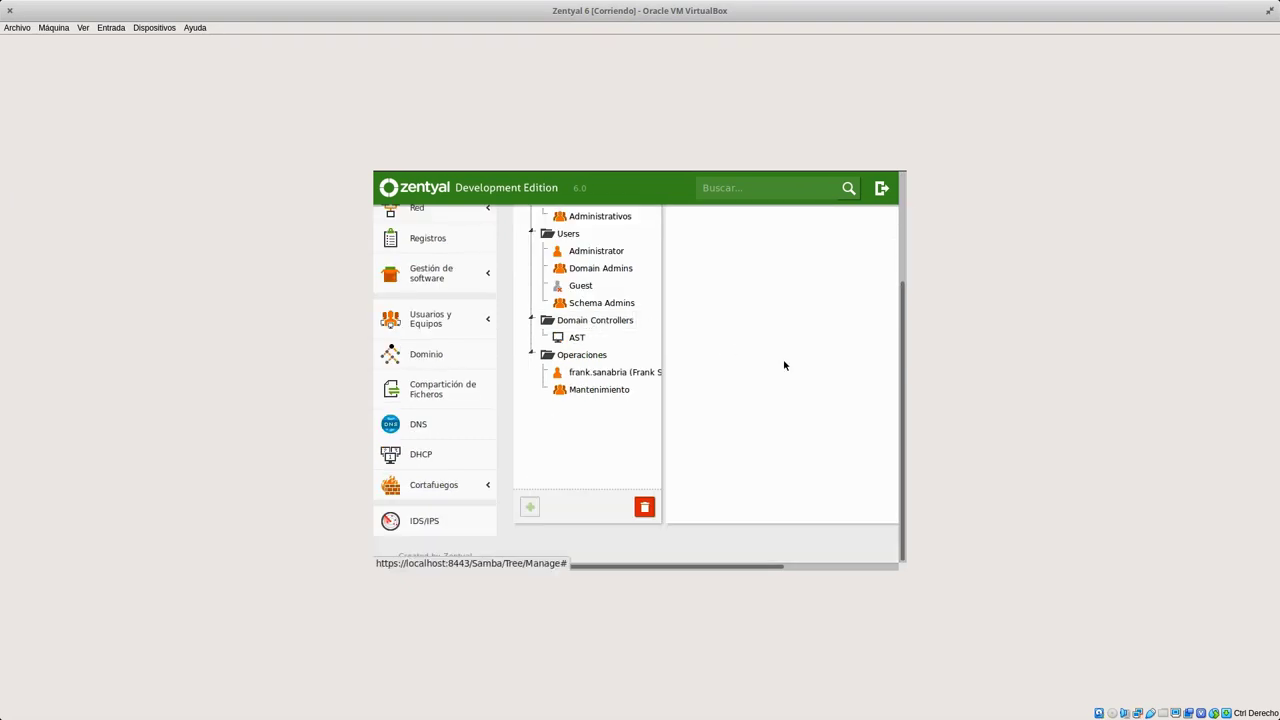
drag(902, 388, 909, 432)
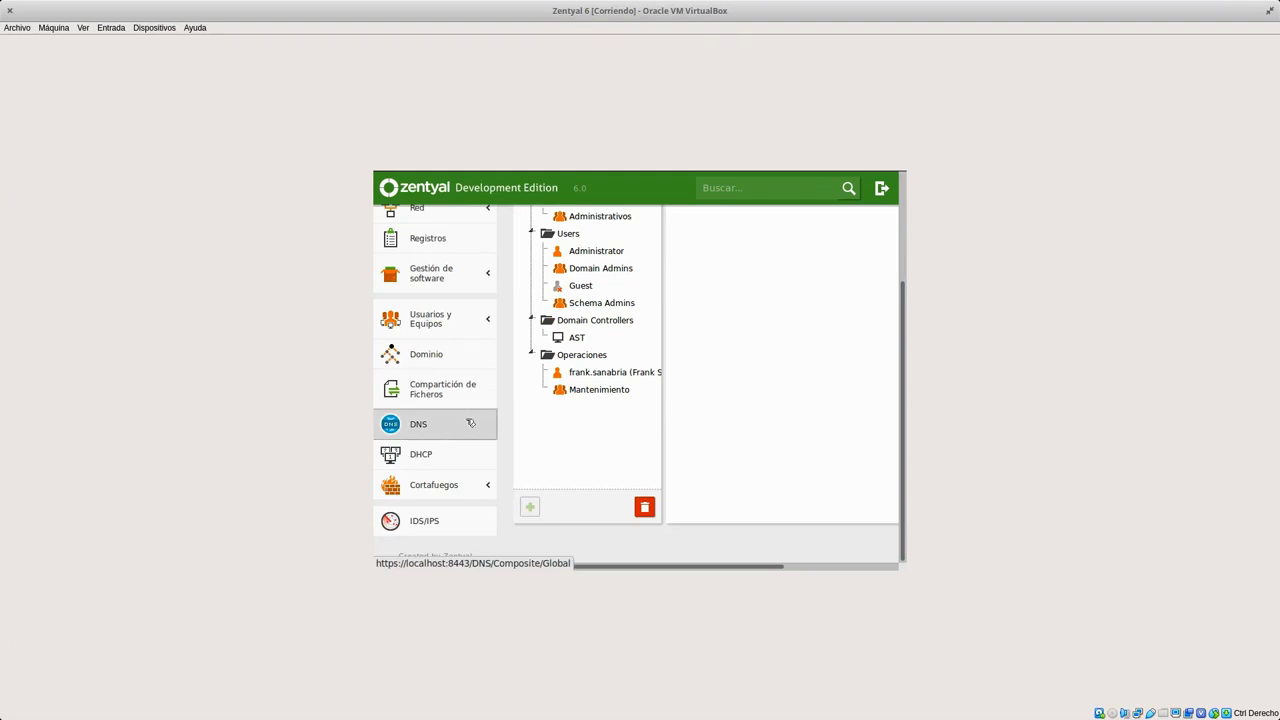
click(397, 432)
mouse_move(906, 453)
mouse_down()
mouse_move(906, 380)
mouse_move(907, 463)
mouse_up()
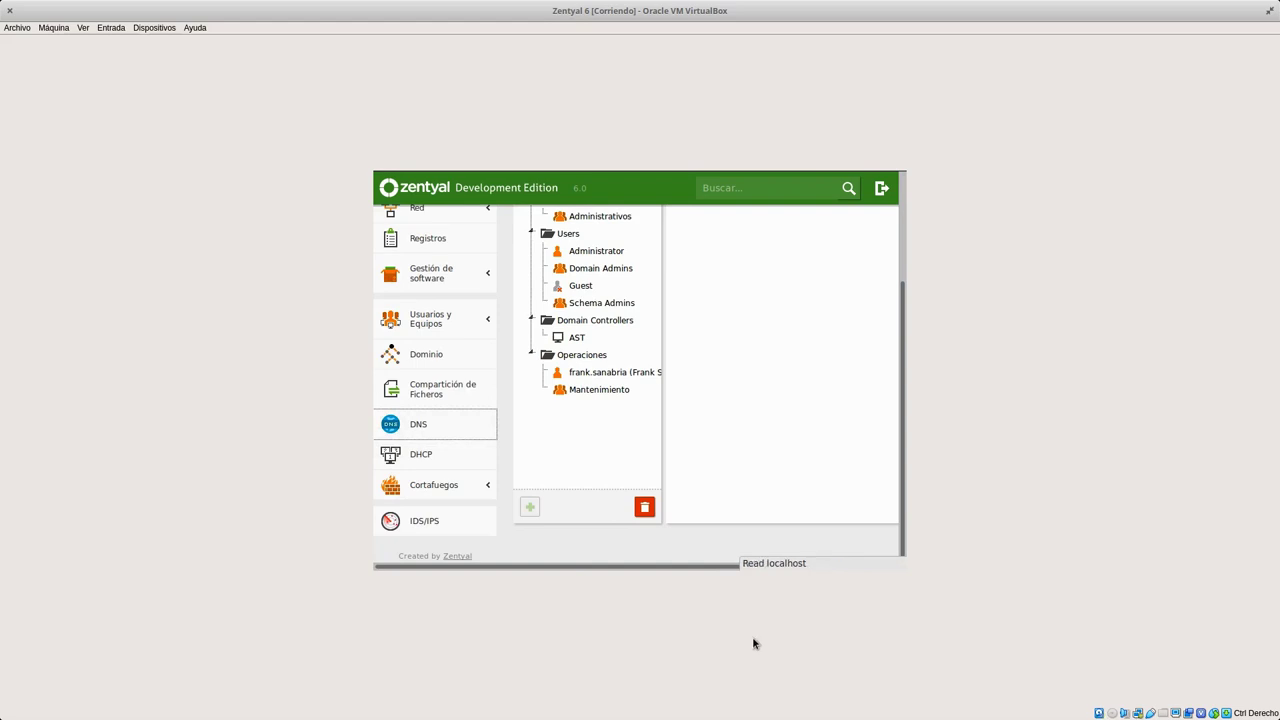
drag(900, 323, 911, 491)
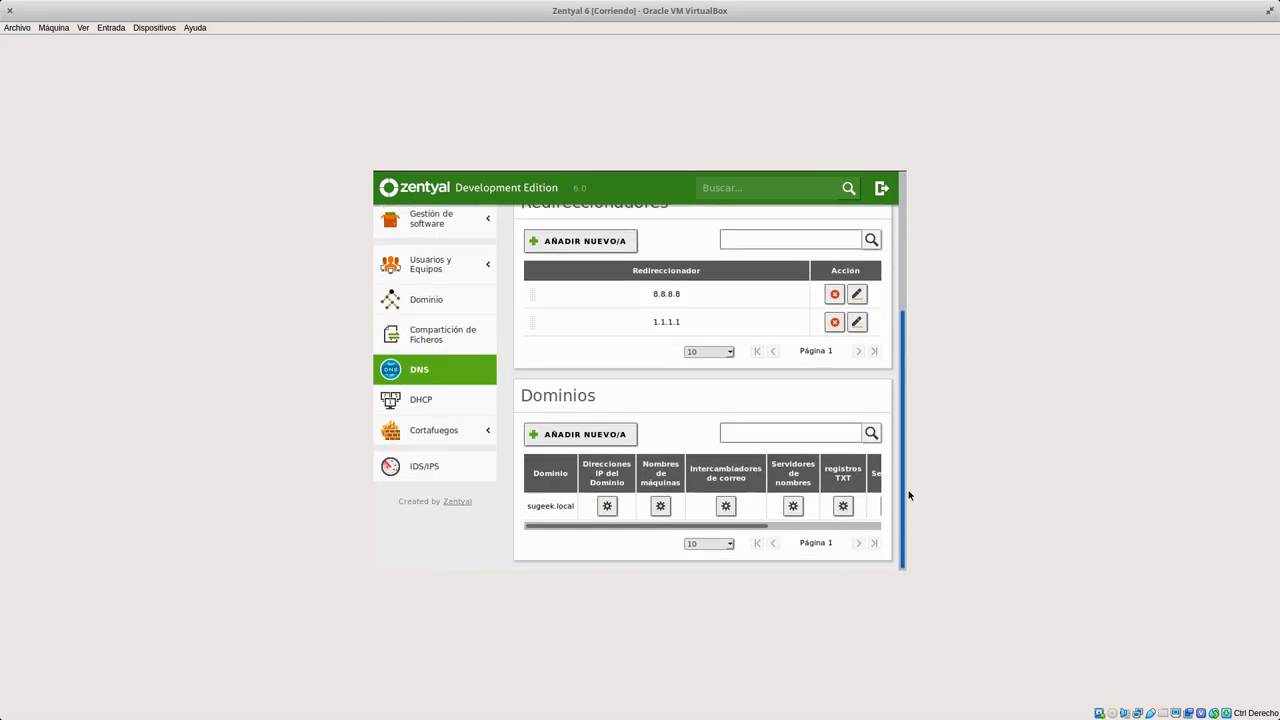
Review the host names registered in sugeek.local, then return to the DNS settings page.
click(662, 506)
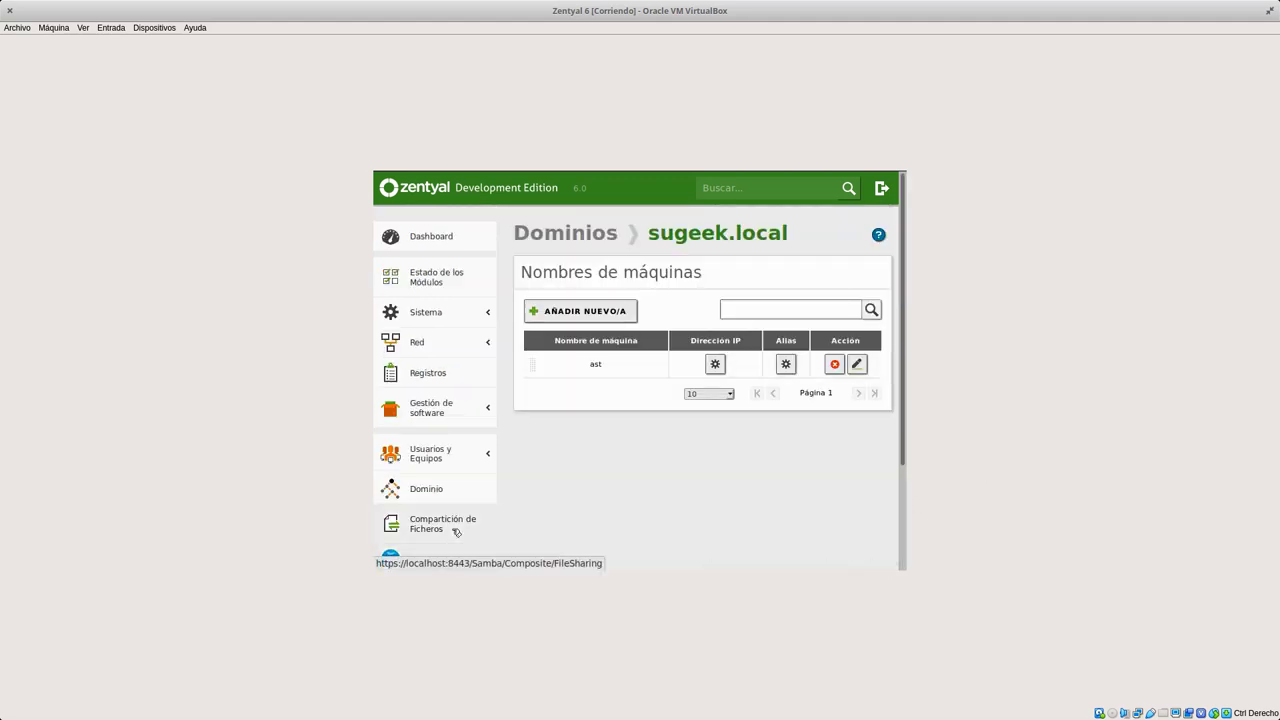
scroll(453, 531, down, 3)
scroll(804, 438, up, 3)
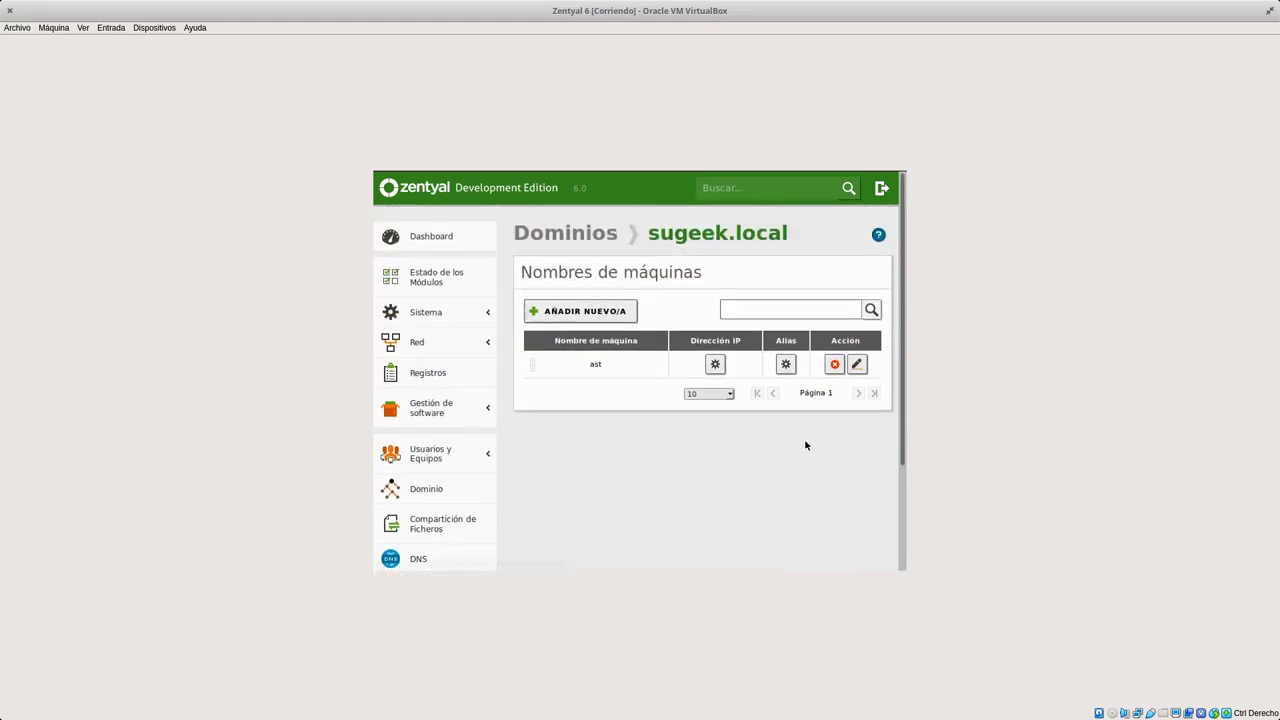
click(565, 233)
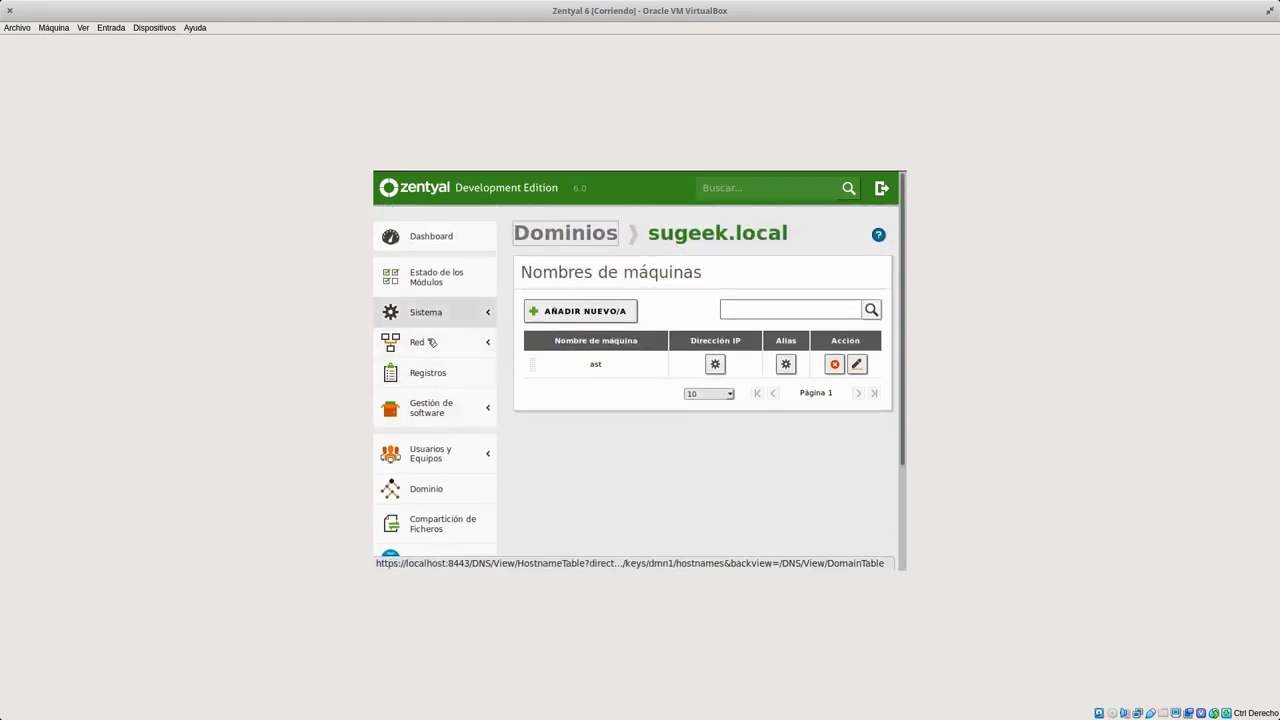
scroll(442, 473, down, 2)
scroll(442, 473, down, 1)
click(440, 441)
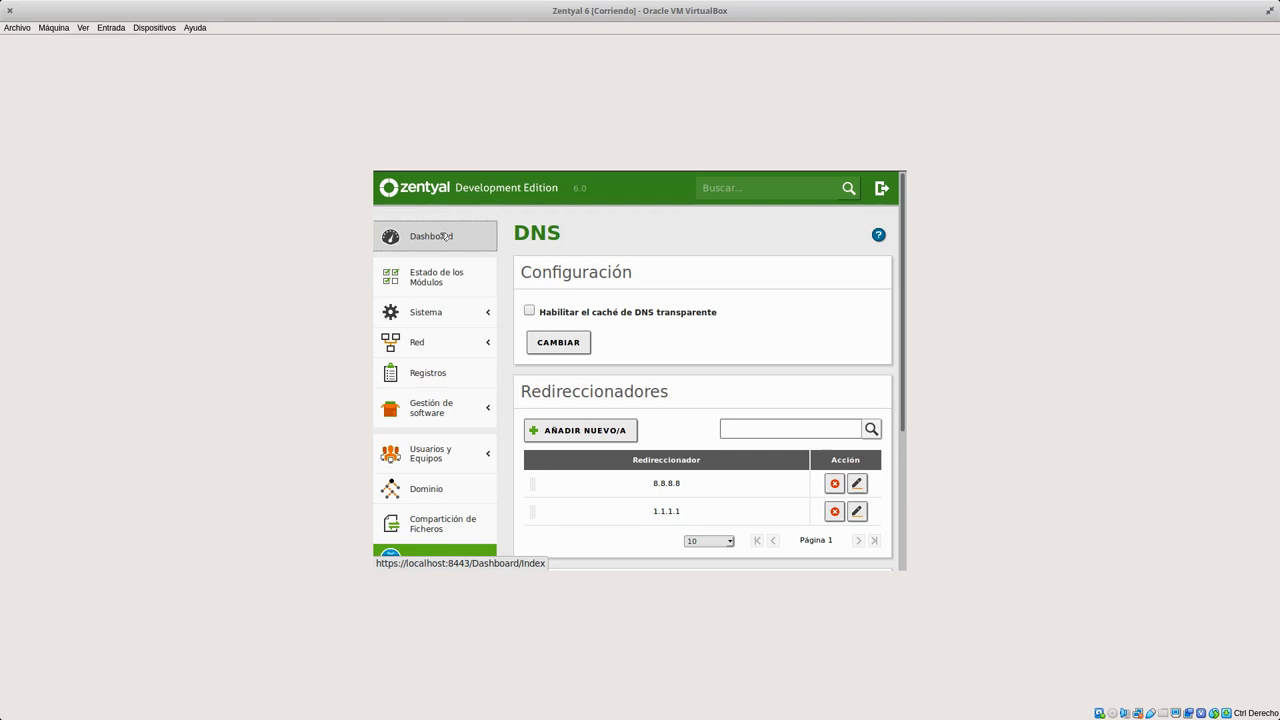
Go to the Zentyal dashboard, dismiss its notification banner, and open Usuarios y Equipos.
click(445, 236)
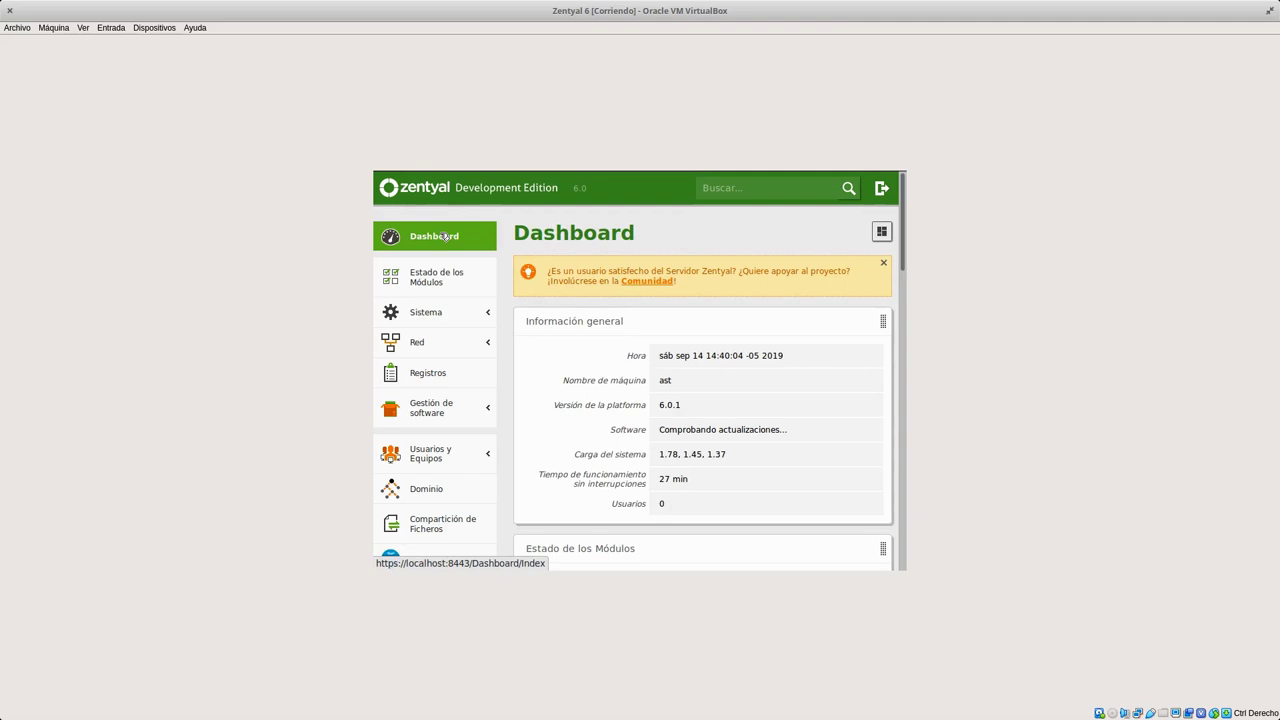
click(886, 261)
scroll(806, 443, down, 10)
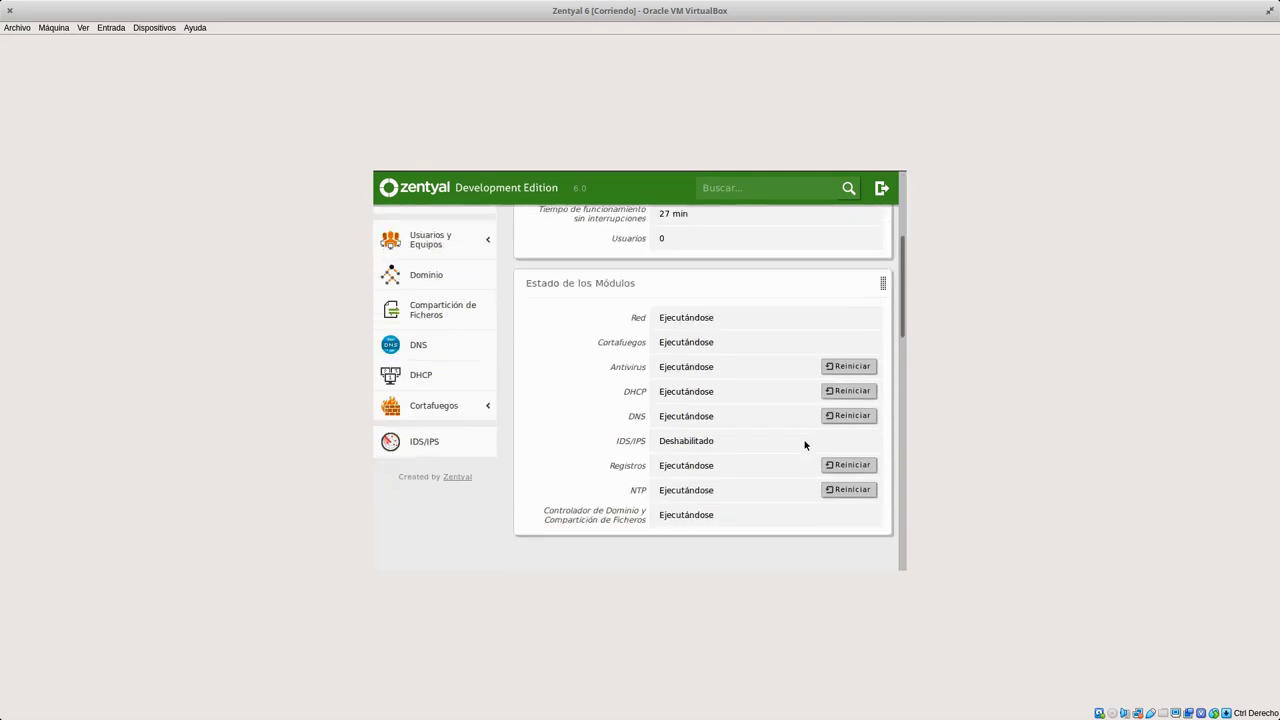
scroll(805, 445, down, 5)
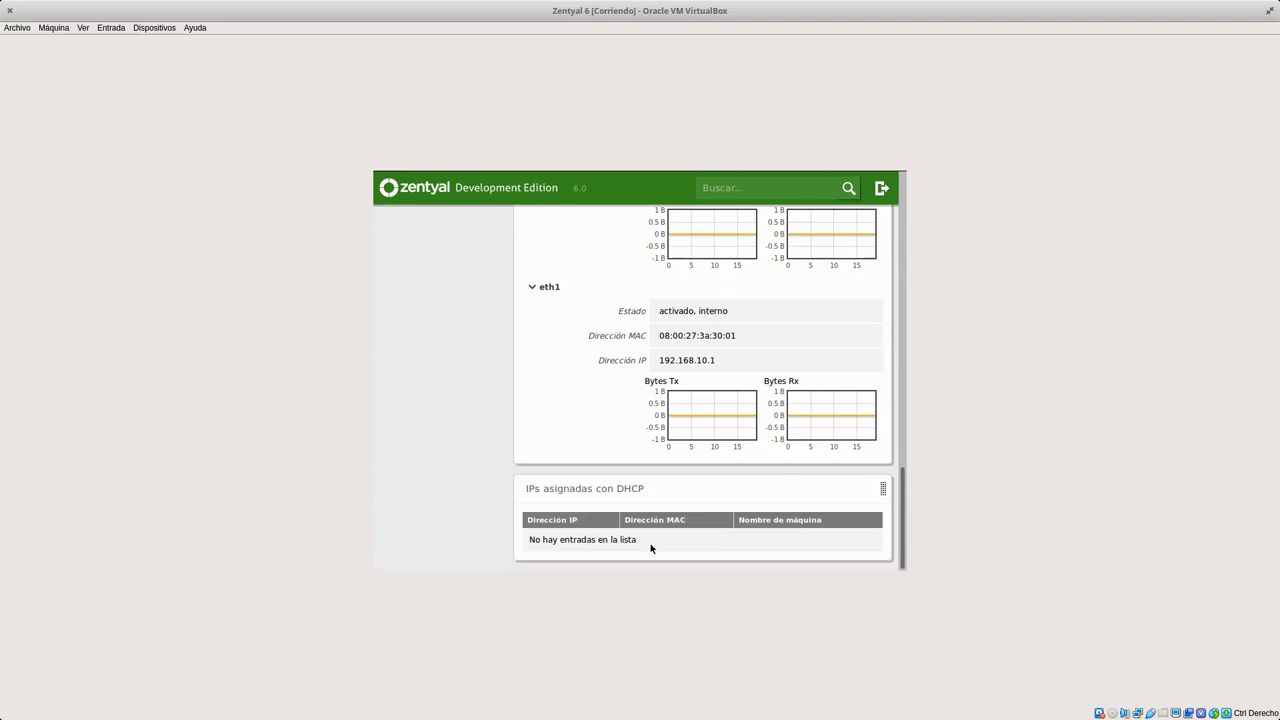
scroll(650, 547, up, 15)
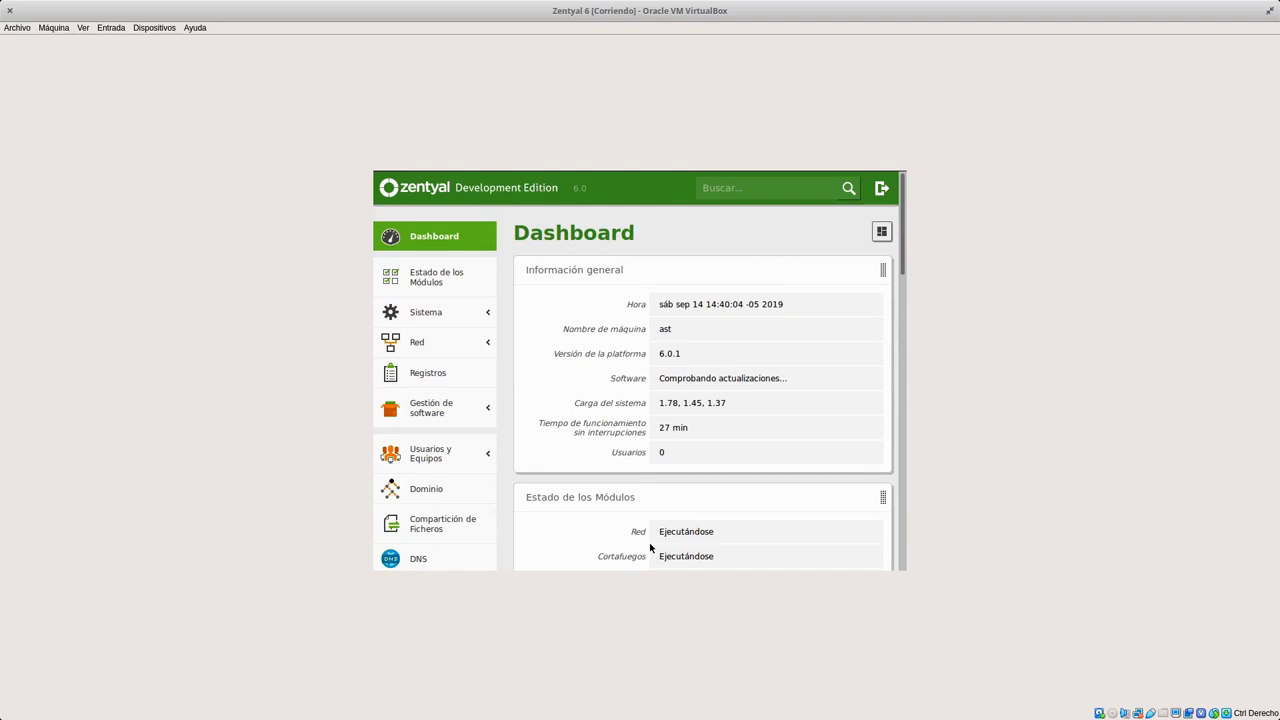
scroll(649, 542, down, 5)
scroll(643, 545, up, 5)
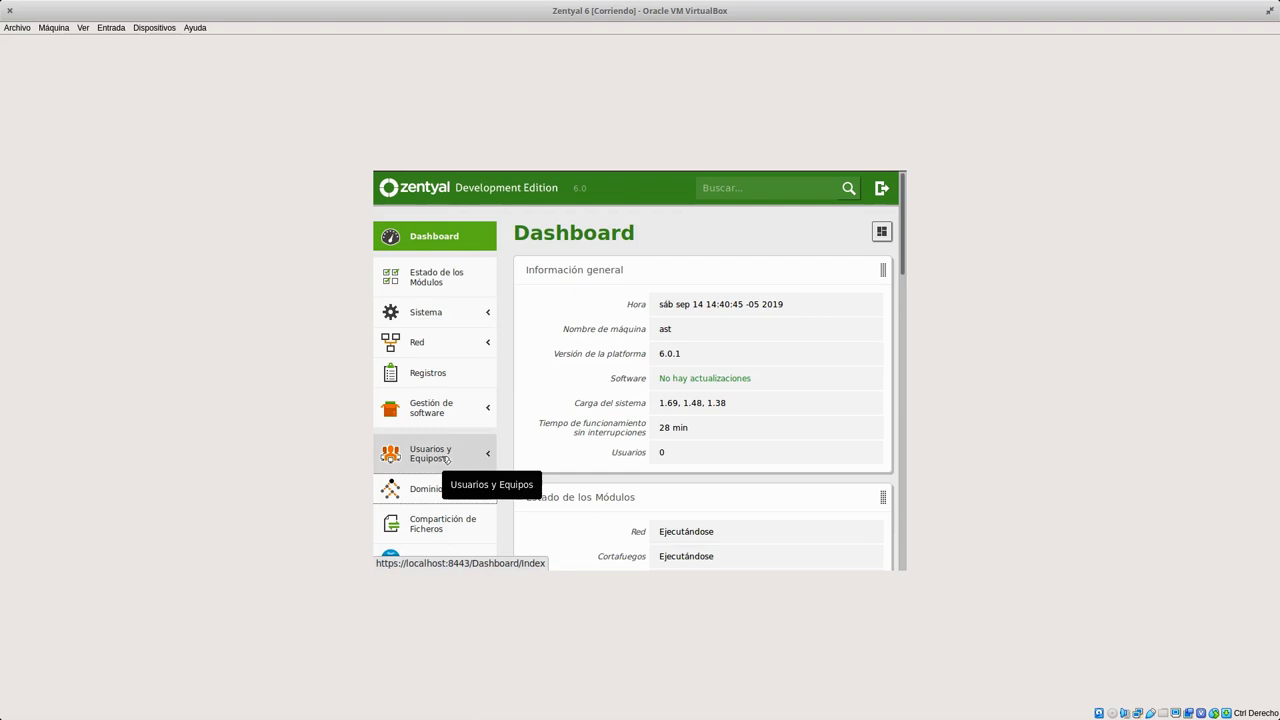
click(445, 458)
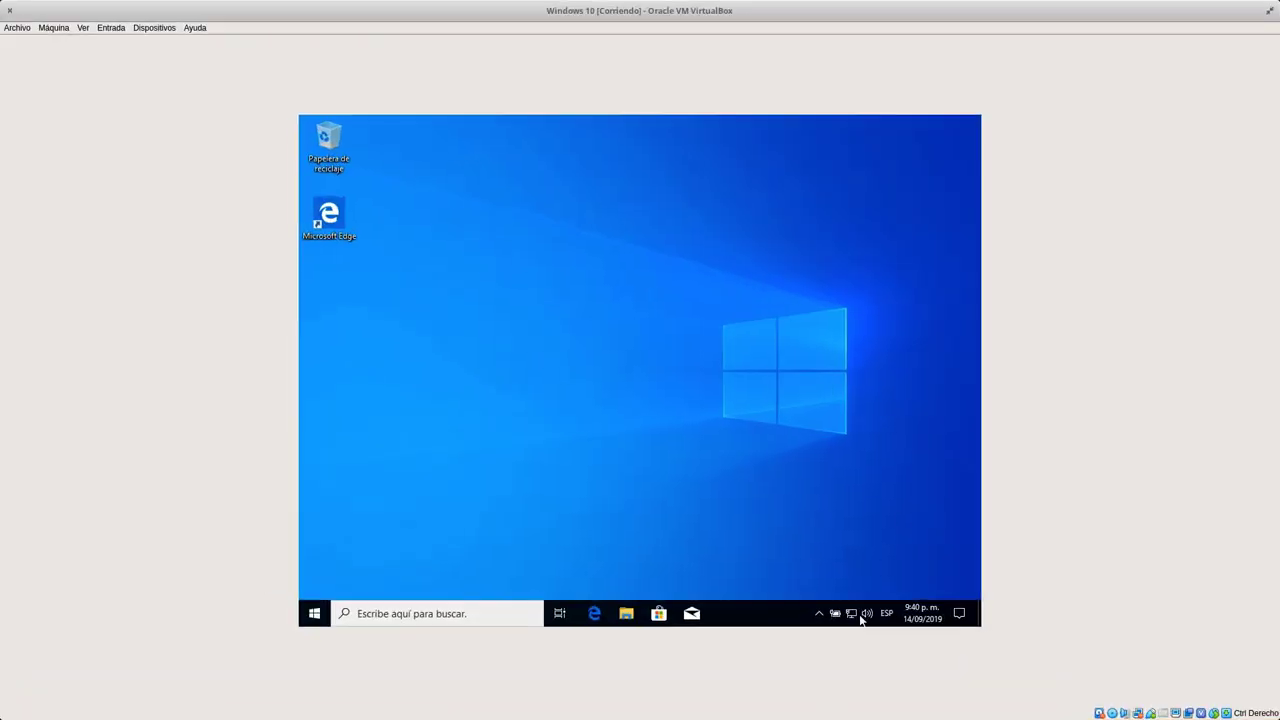
Launch Command Prompt by searching for 'cmd'.
click(404, 614)
text(cmd)
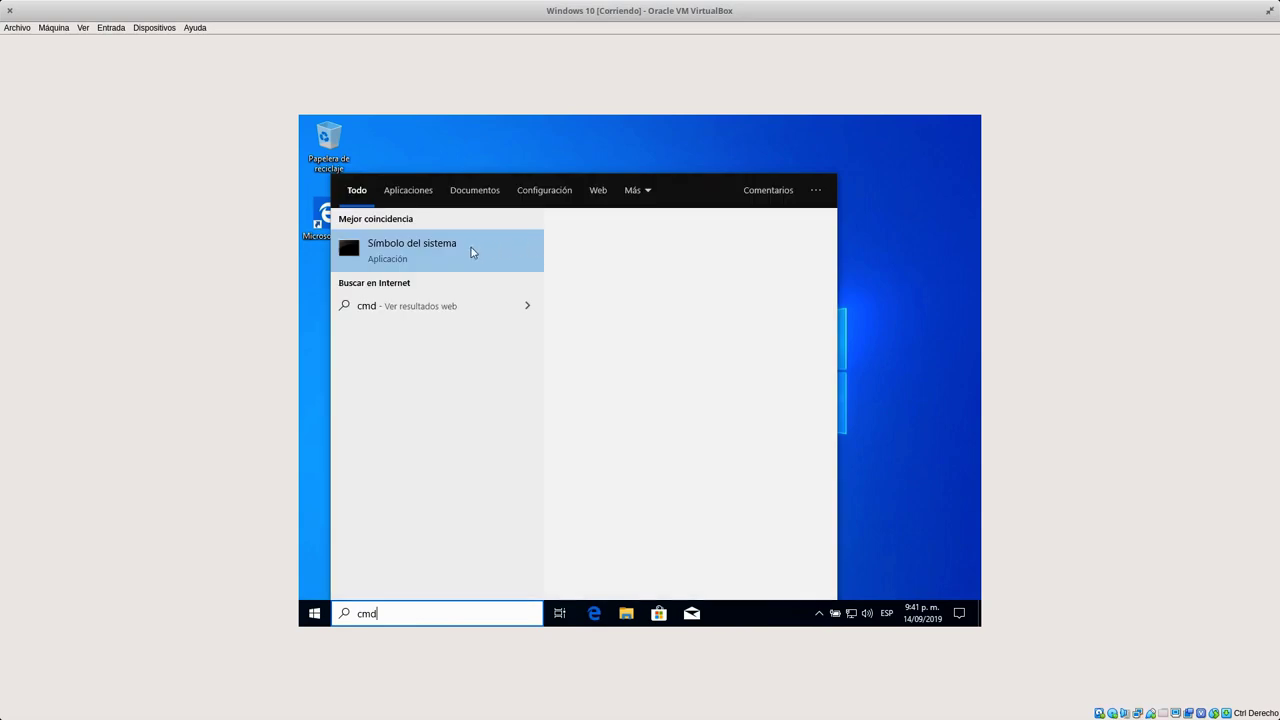
click(446, 304)
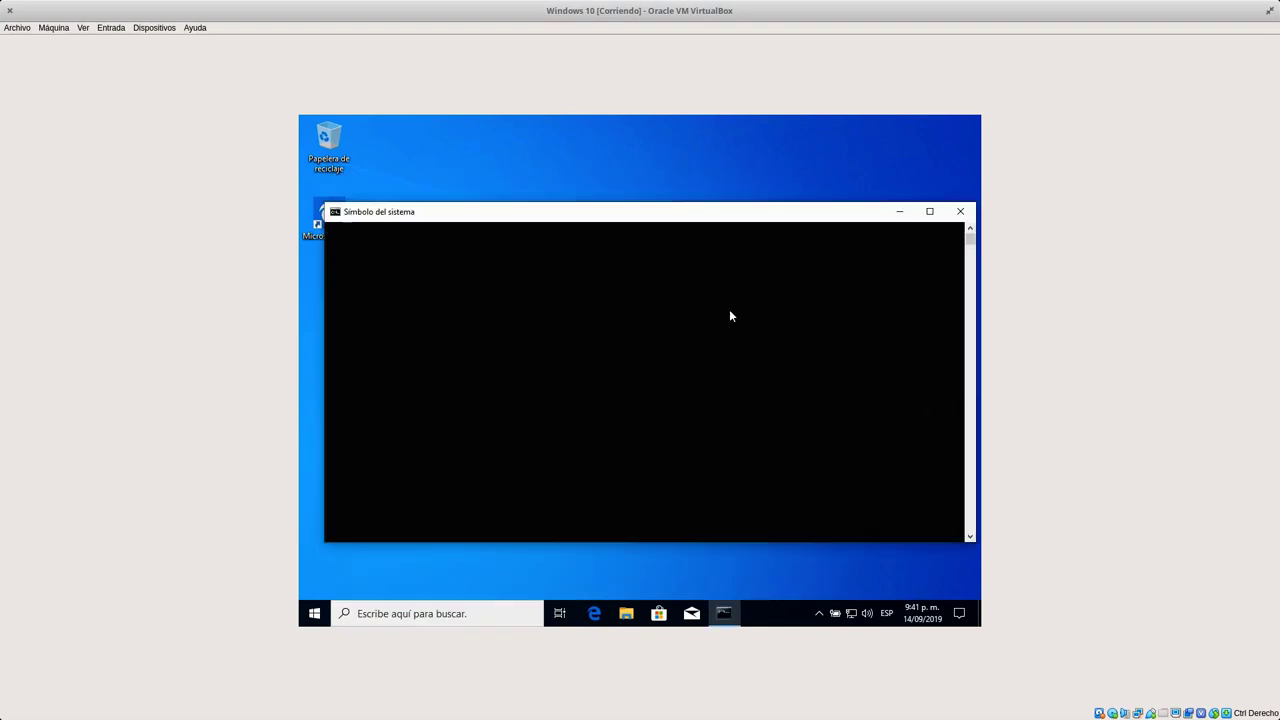
Run ipconfig to confirm the client's IPv4 address 192.168.10.20, then open File Explorer.
text(ip addr)
key(Return)
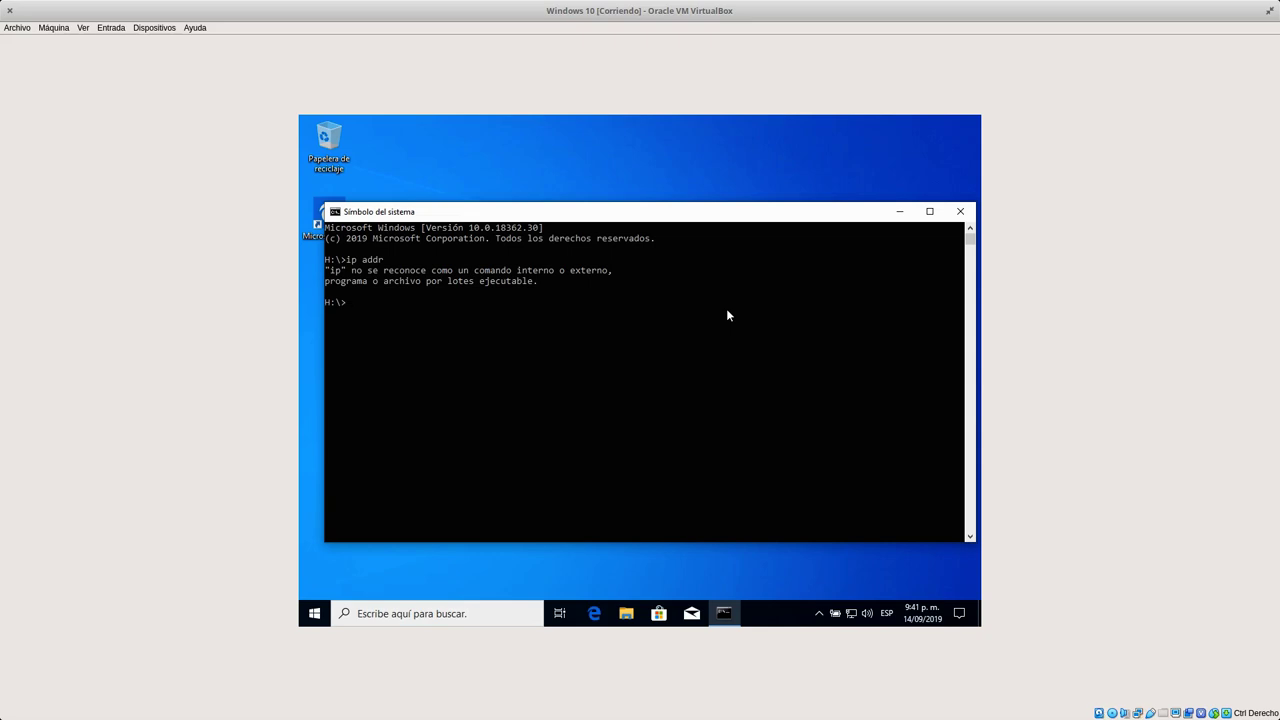
text(ipconfig)
key(Return)
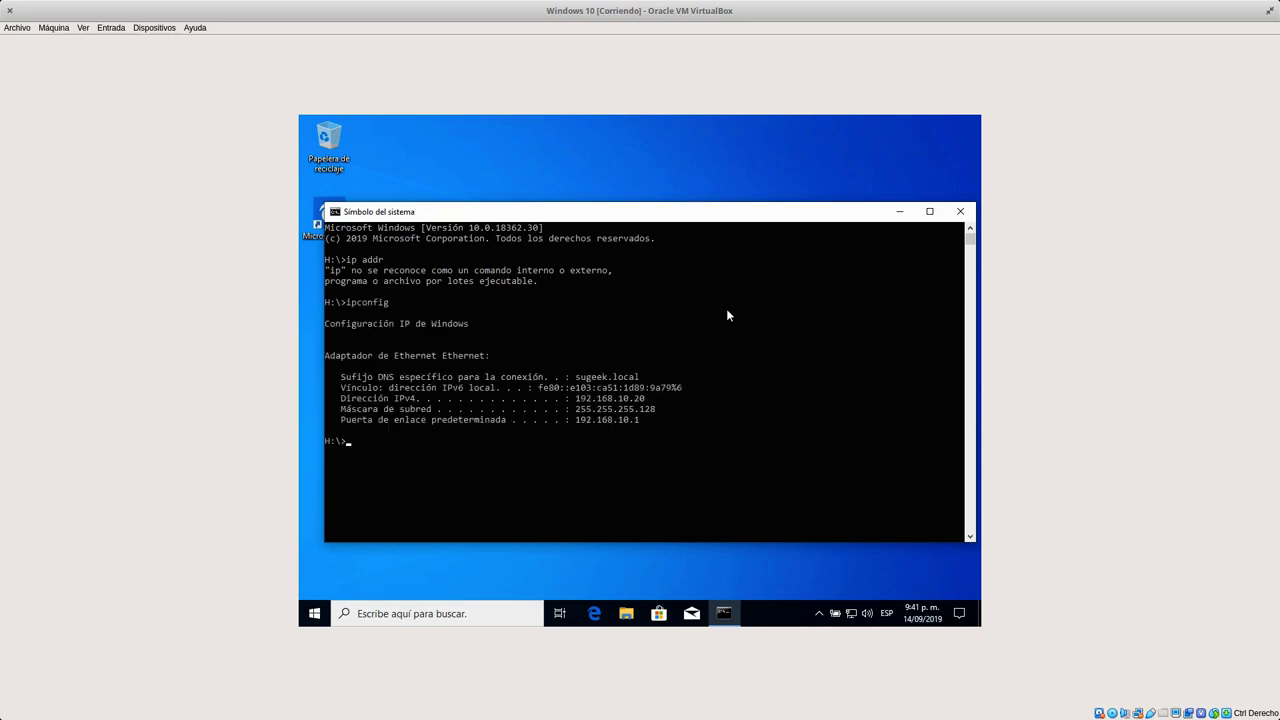
click(620, 399)
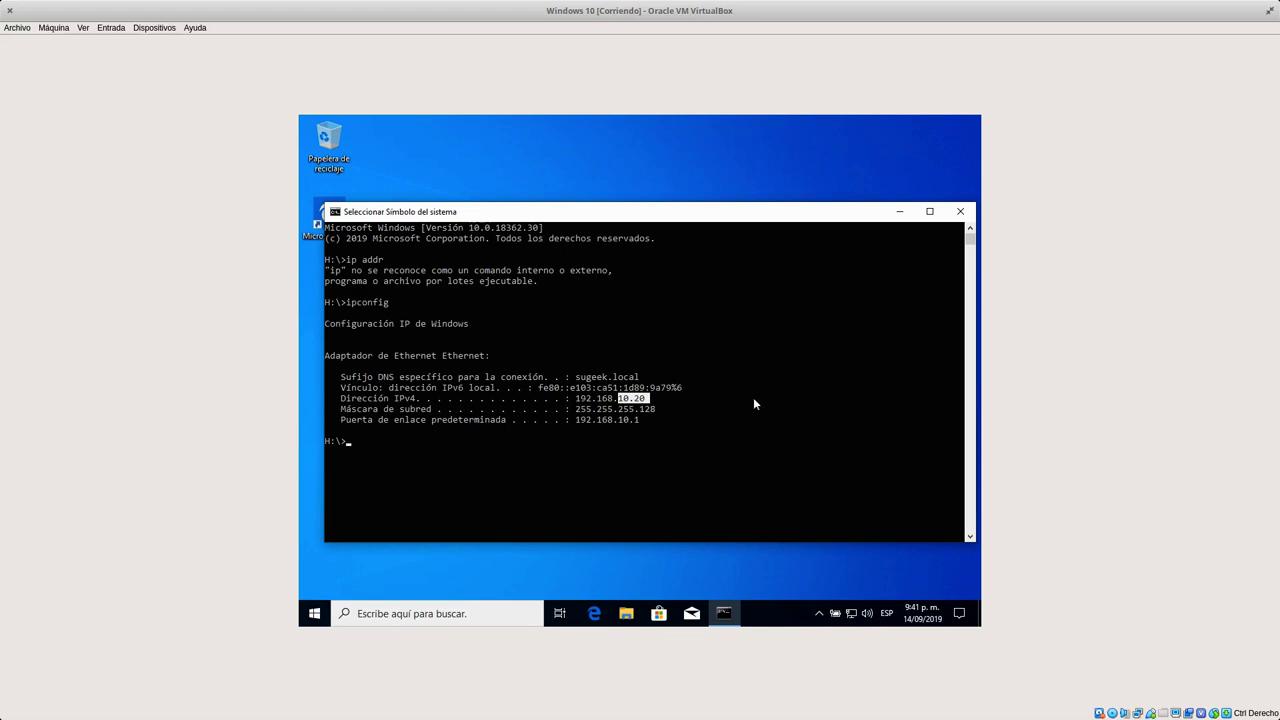
click(737, 323)
click(396, 282)
key(Home)
key(Up)
key(Up)
click(626, 614)
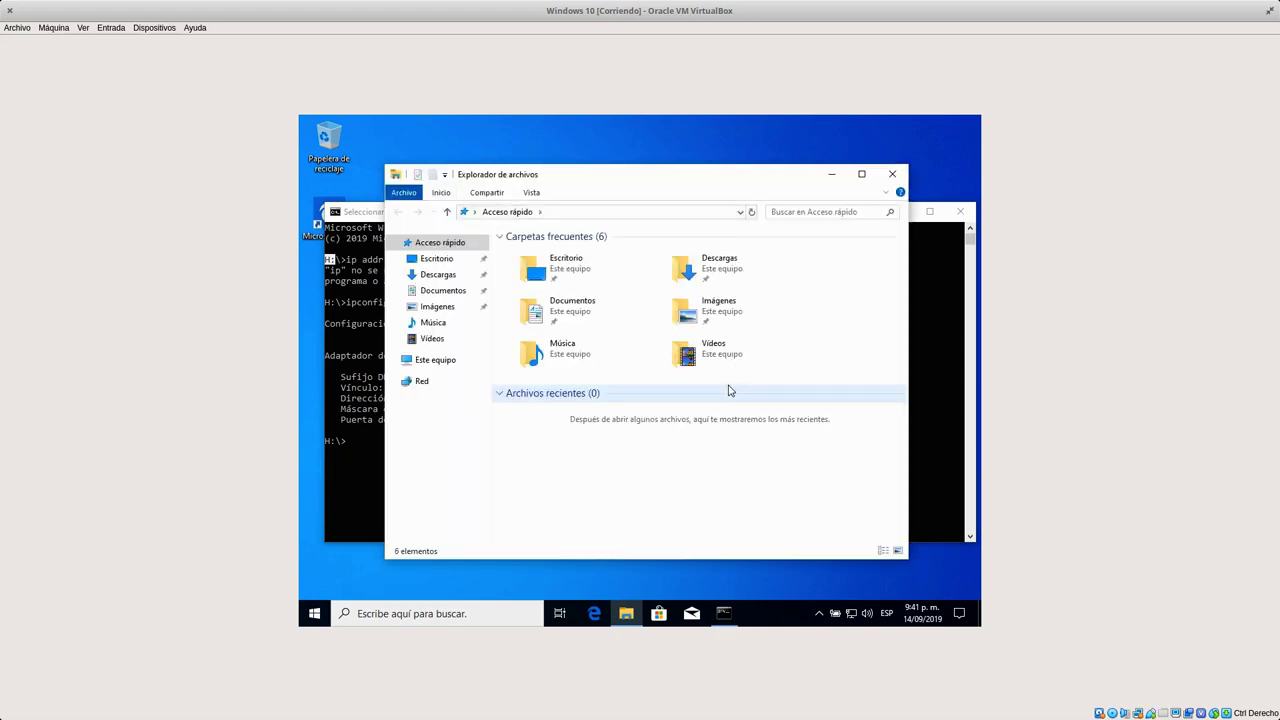
Open the user's mapped H: network drive from Este equipo.
click(393, 361)
click(432, 362)
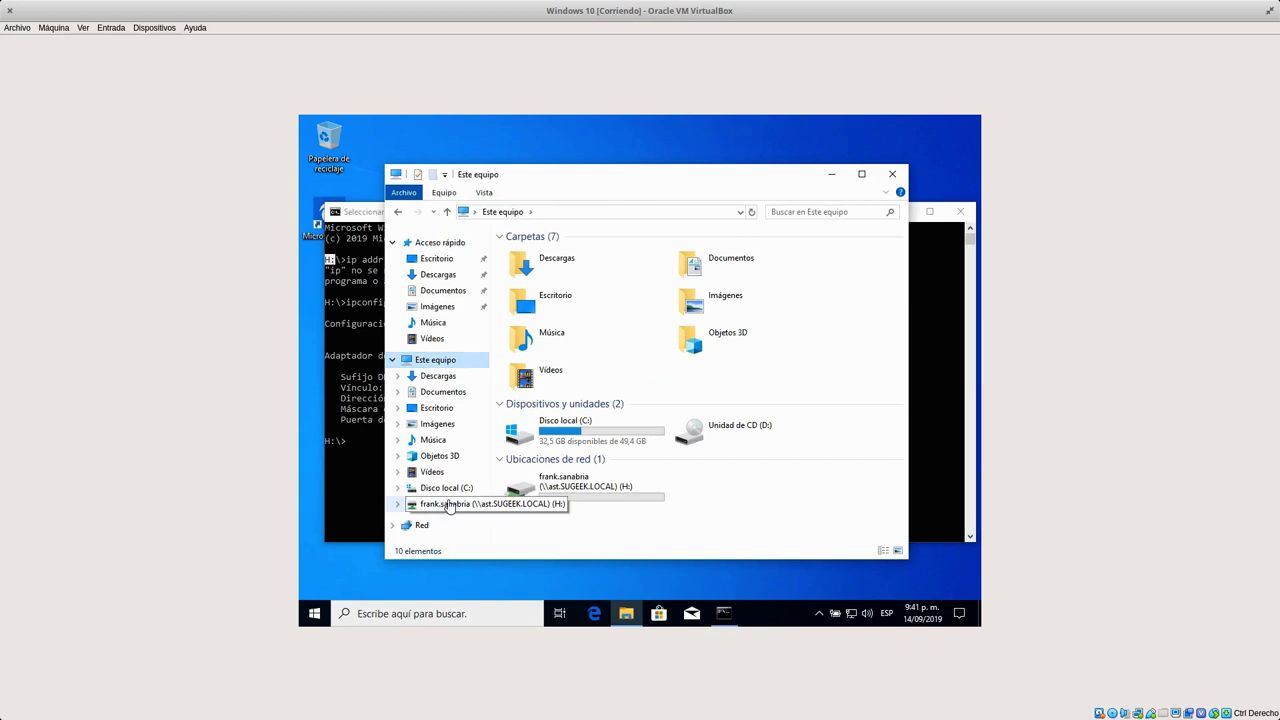
click(452, 507)
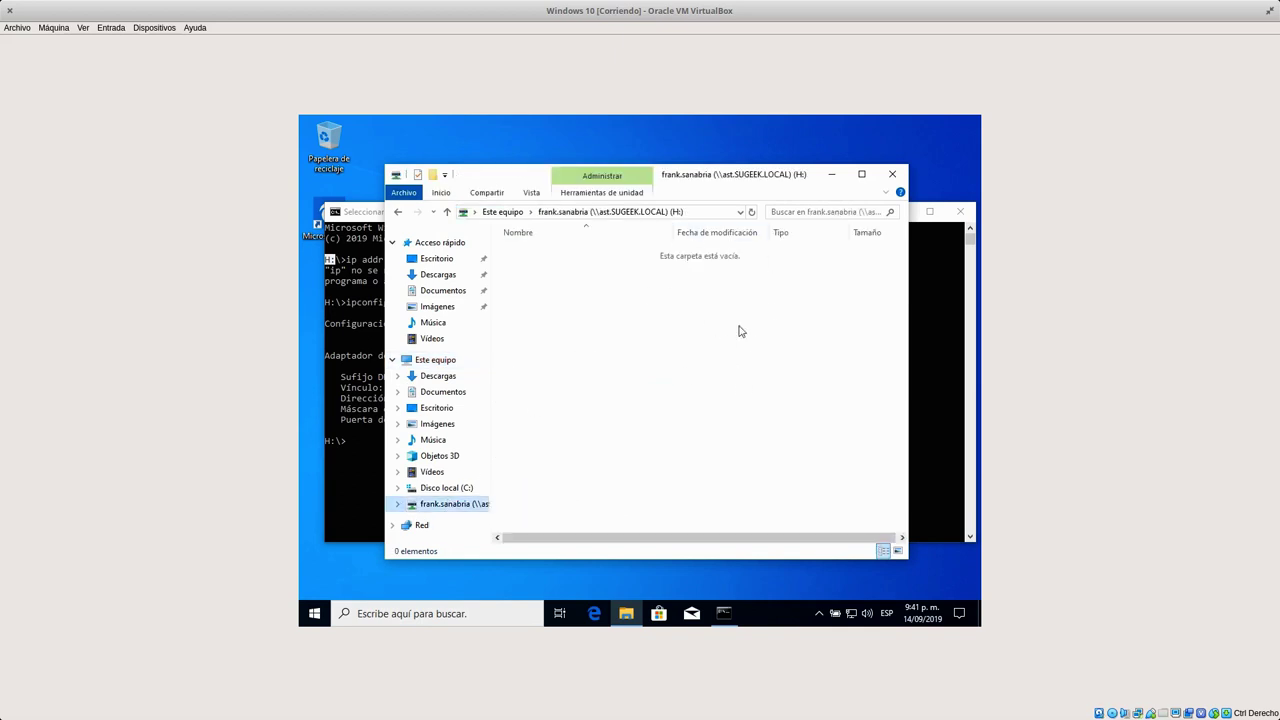
right_click(711, 308)
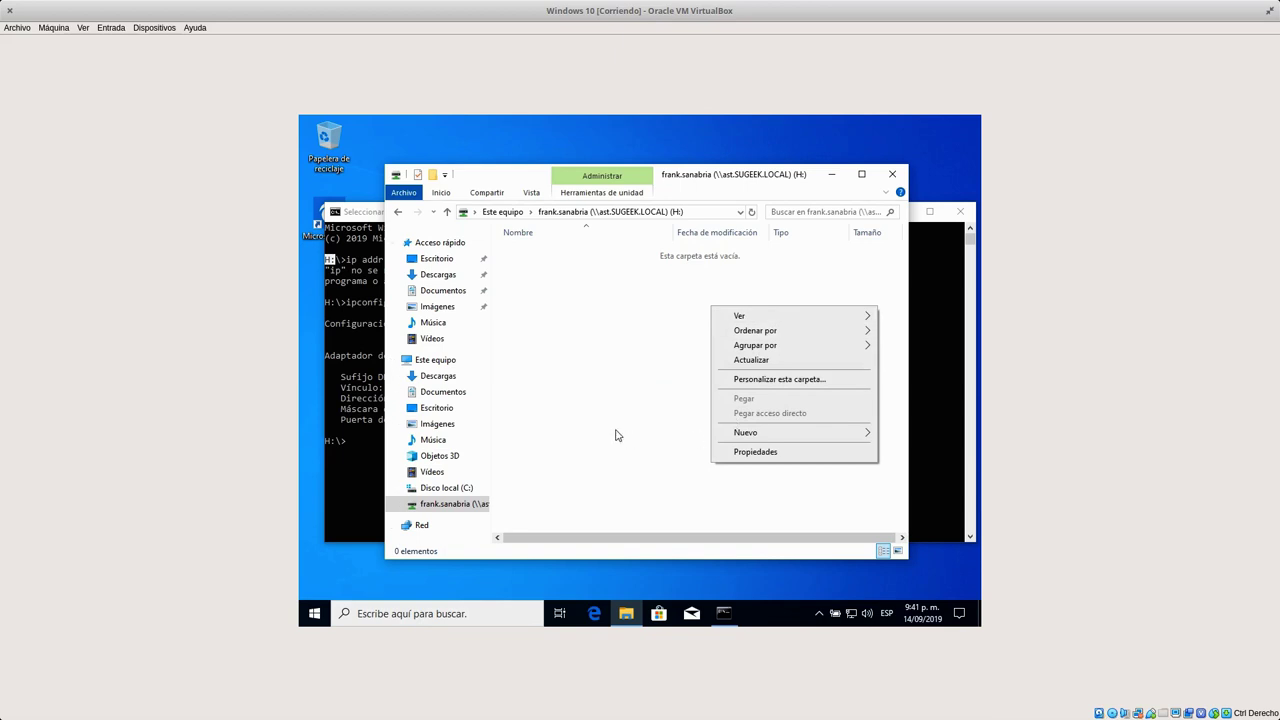
click(616, 433)
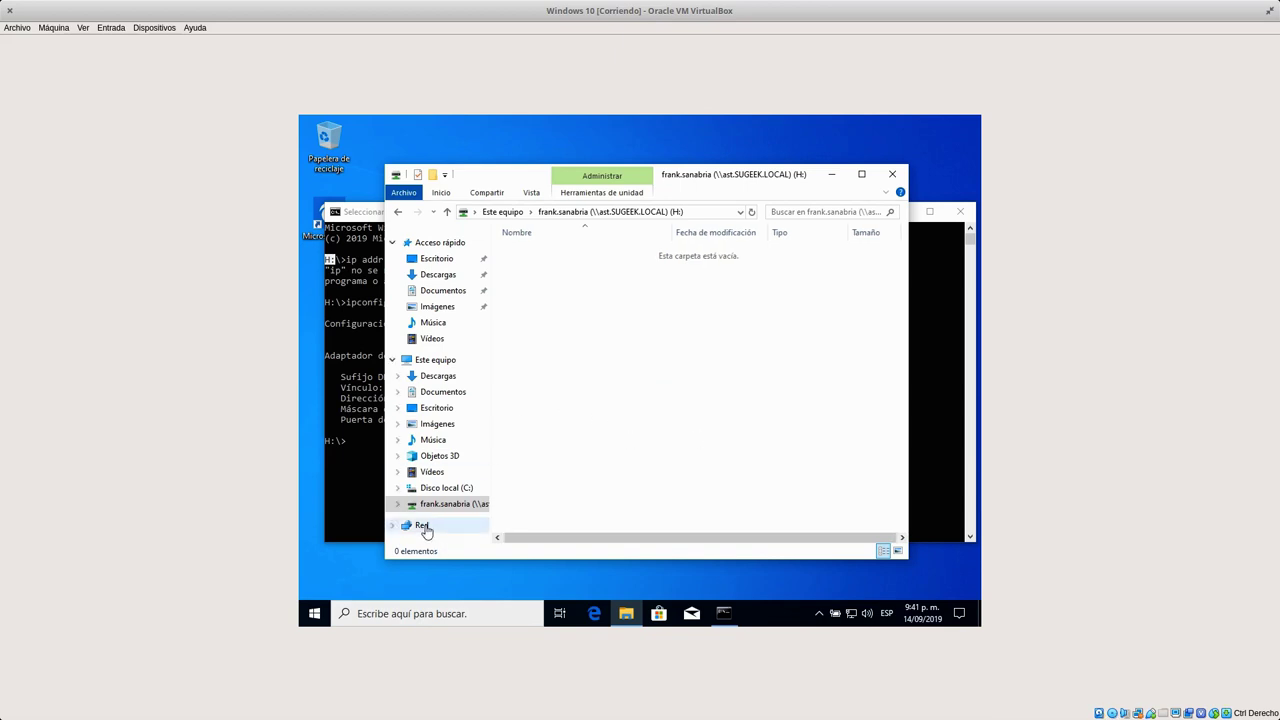
Dismiss the Red network discovery error and browse to \\ast to list its shares.
click(425, 529)
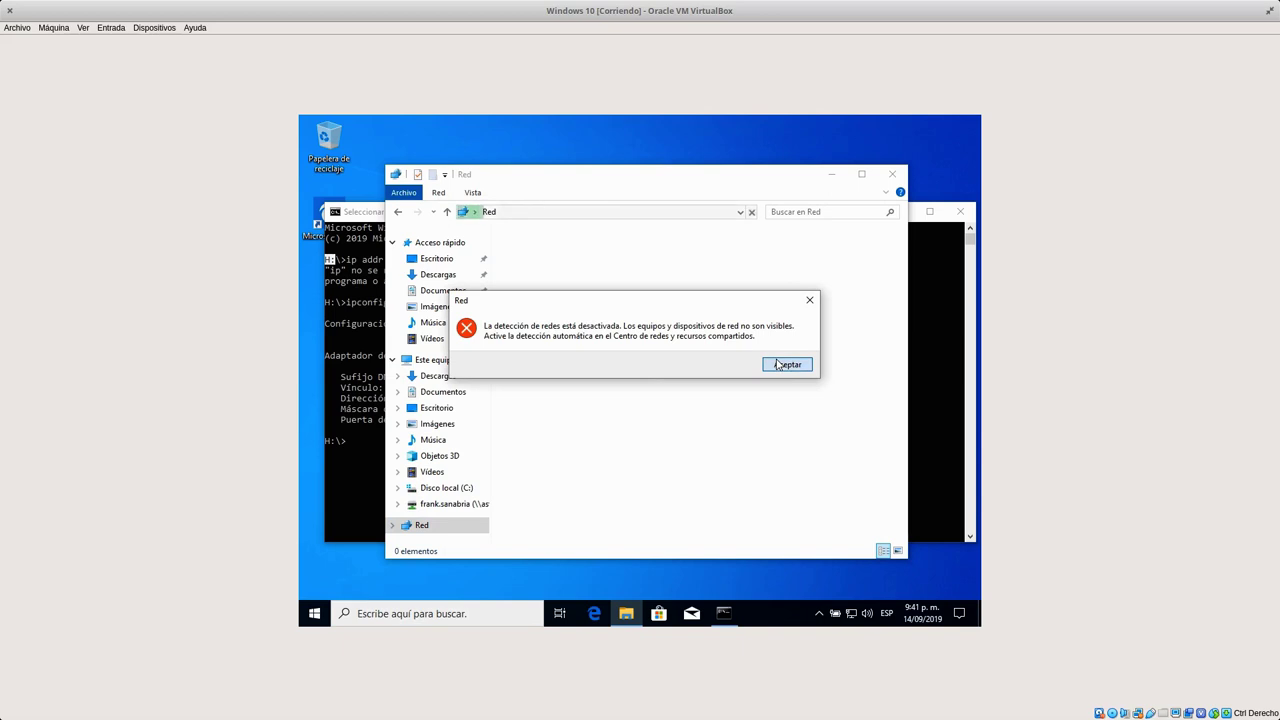
click(777, 365)
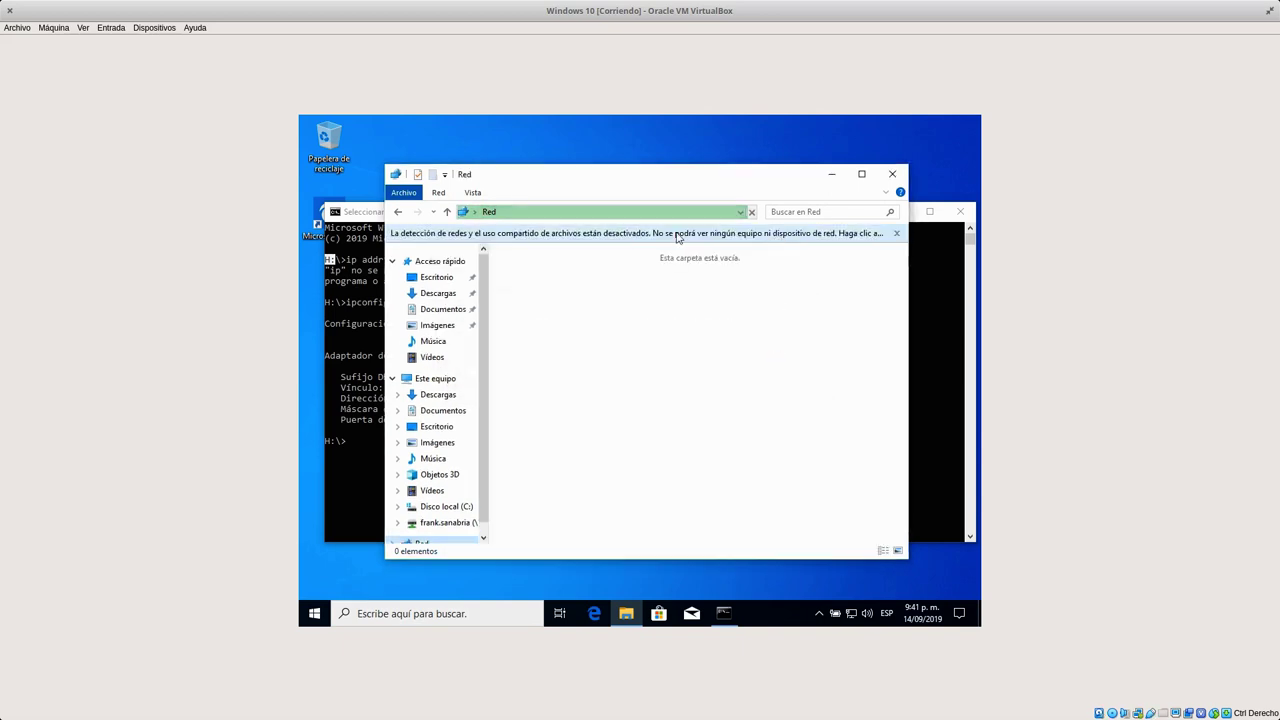
click(897, 237)
click(643, 216)
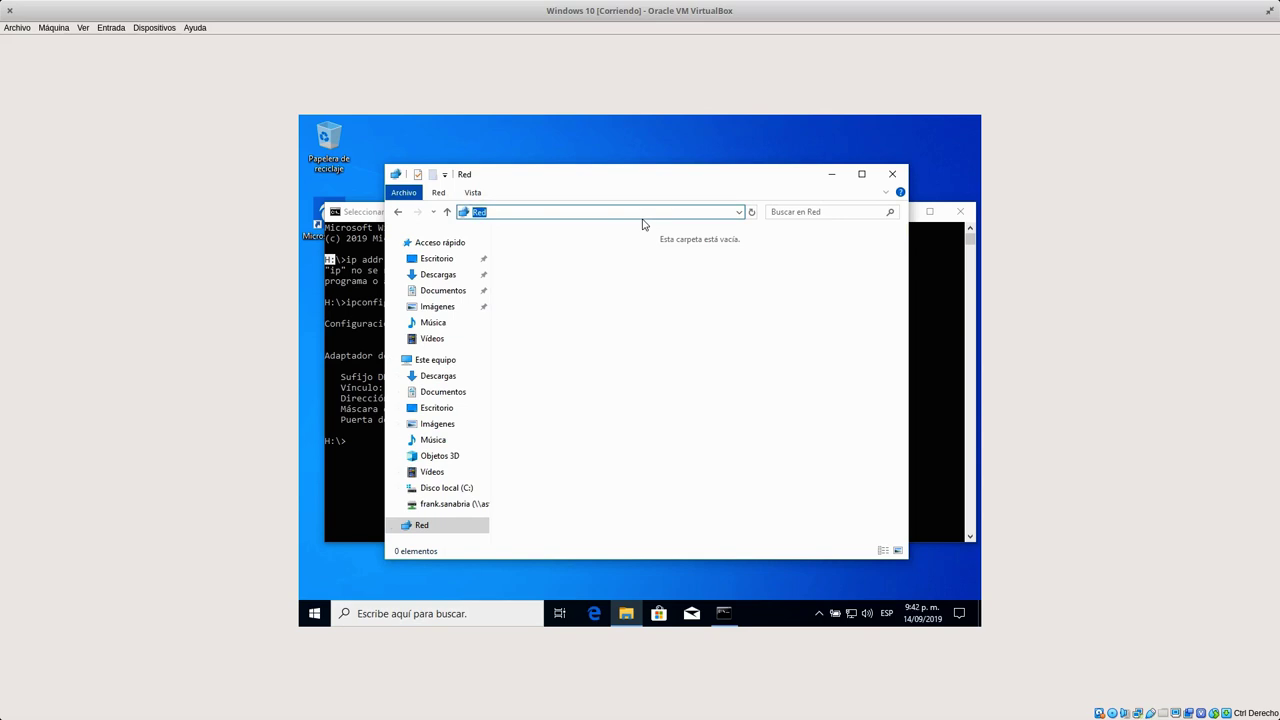
text(\\ast)
key(Return)
click(631, 243)
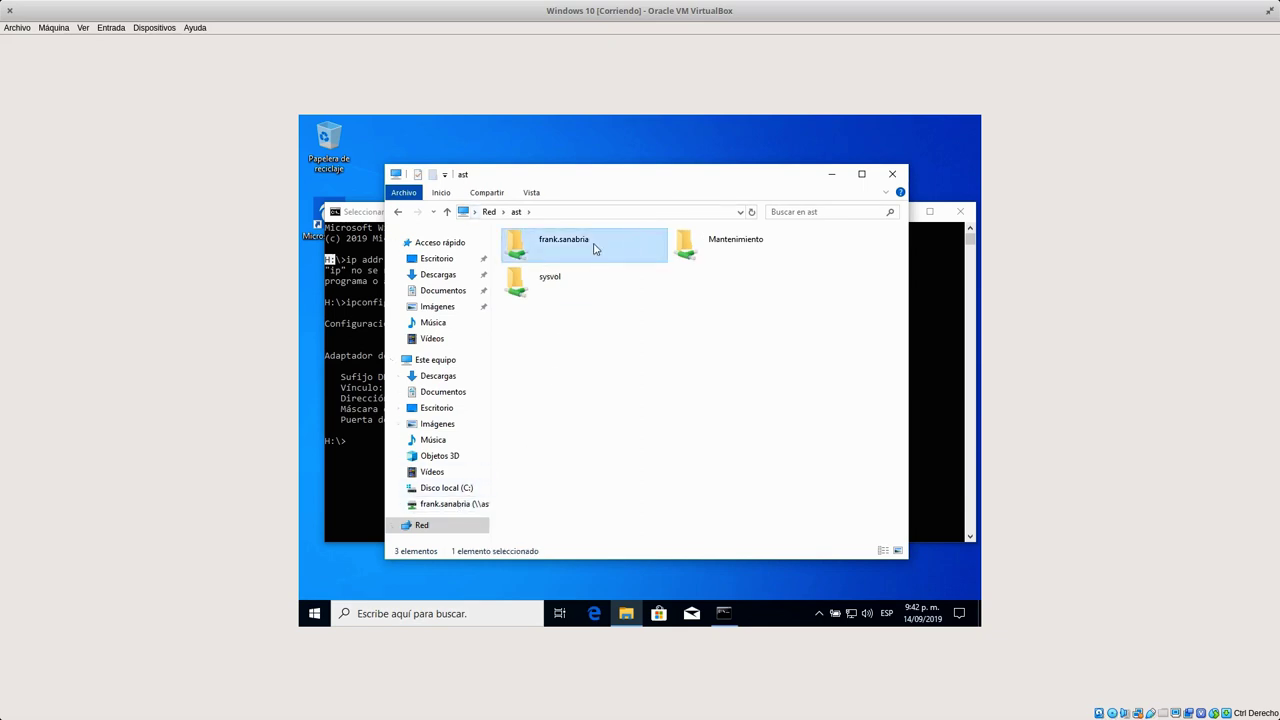
Open the Mantenimiento share and create a new rich text document with its default name.
click(708, 256)
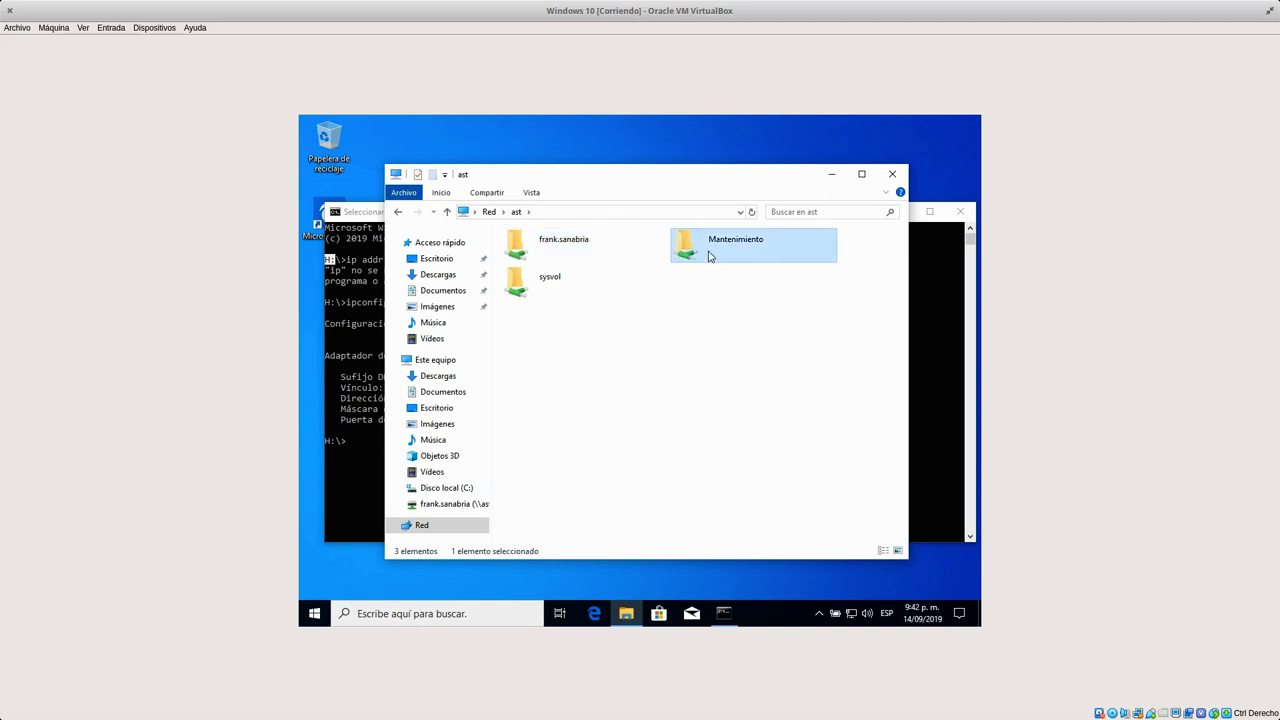
double_click(708, 256)
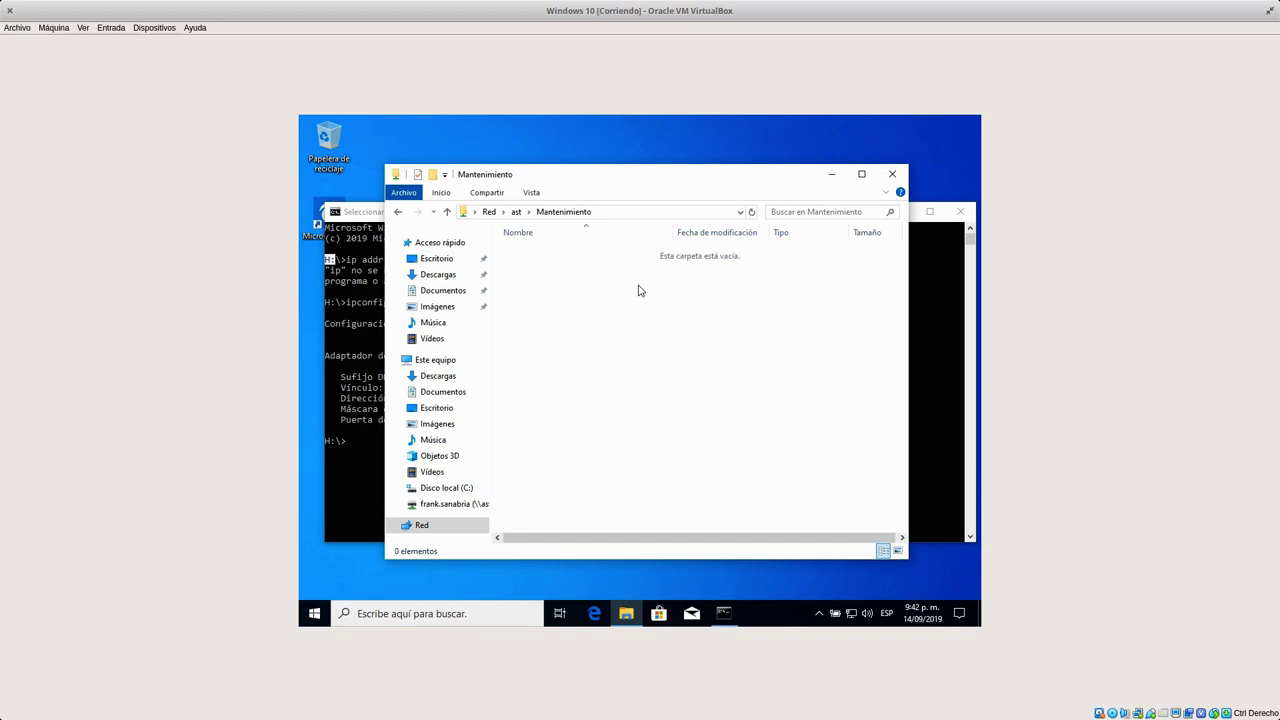
right_click(640, 287)
mouse_move(785, 413)
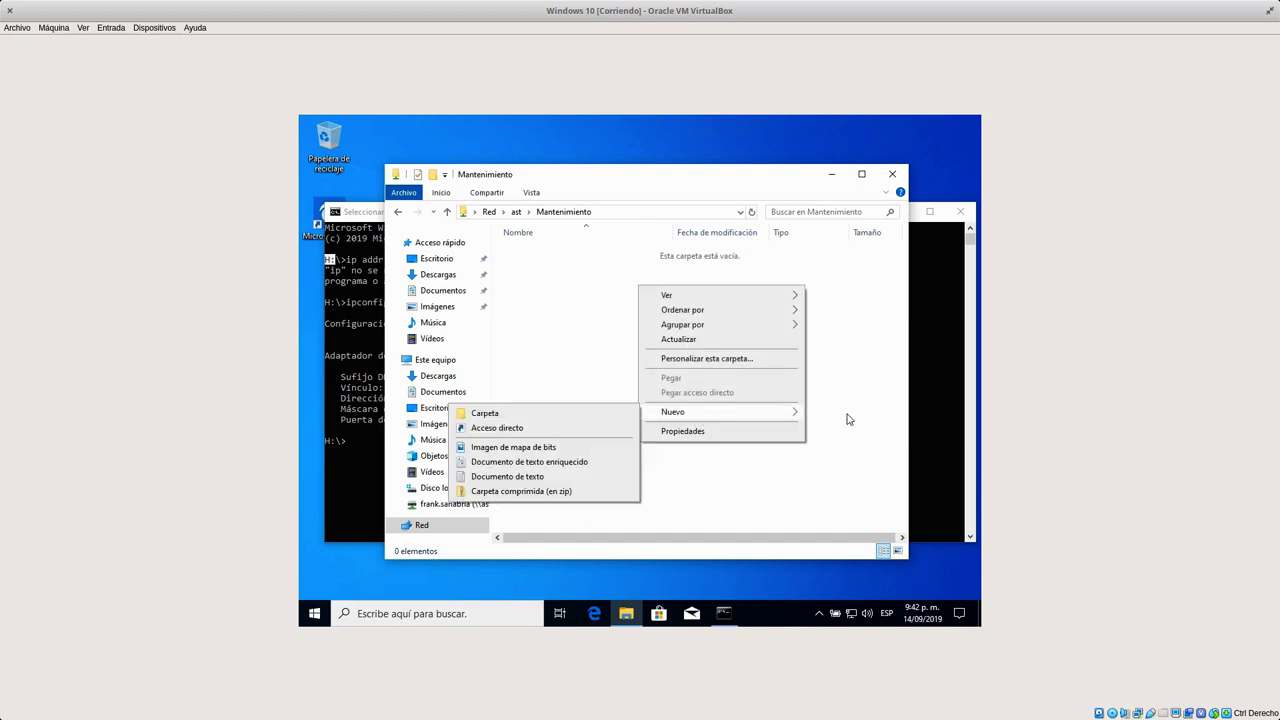
click(540, 466)
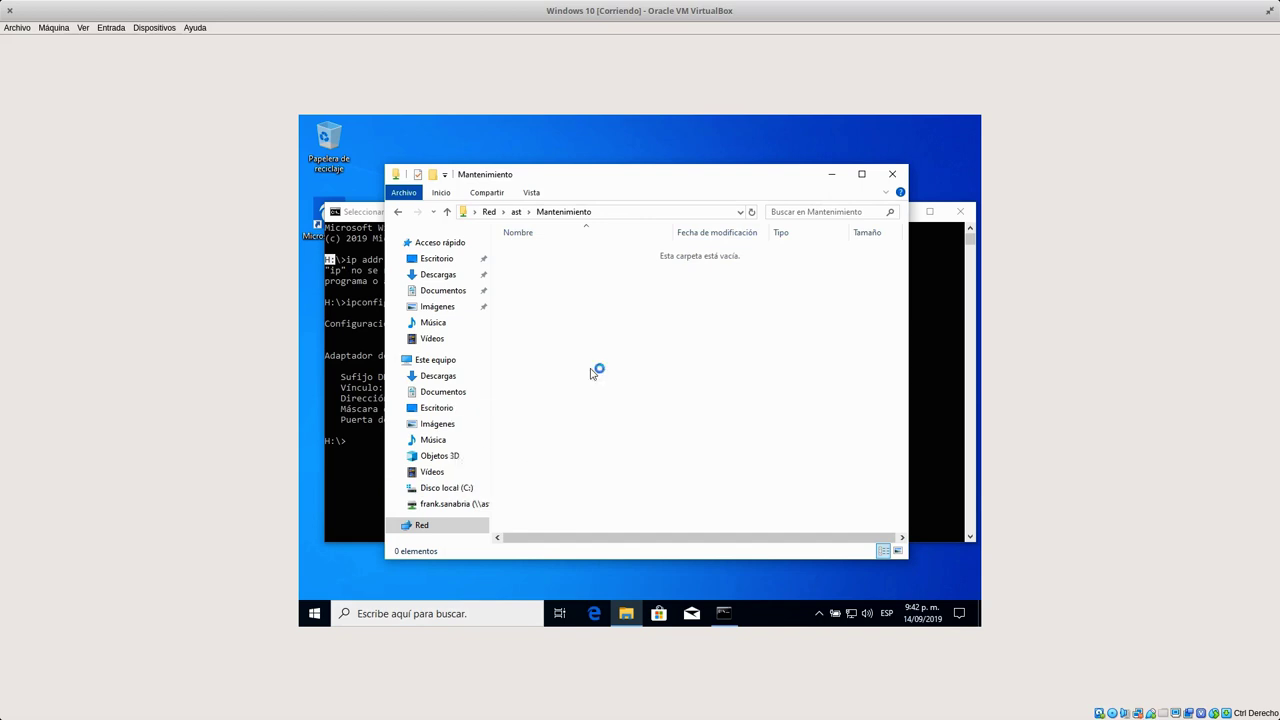
click(620, 350)
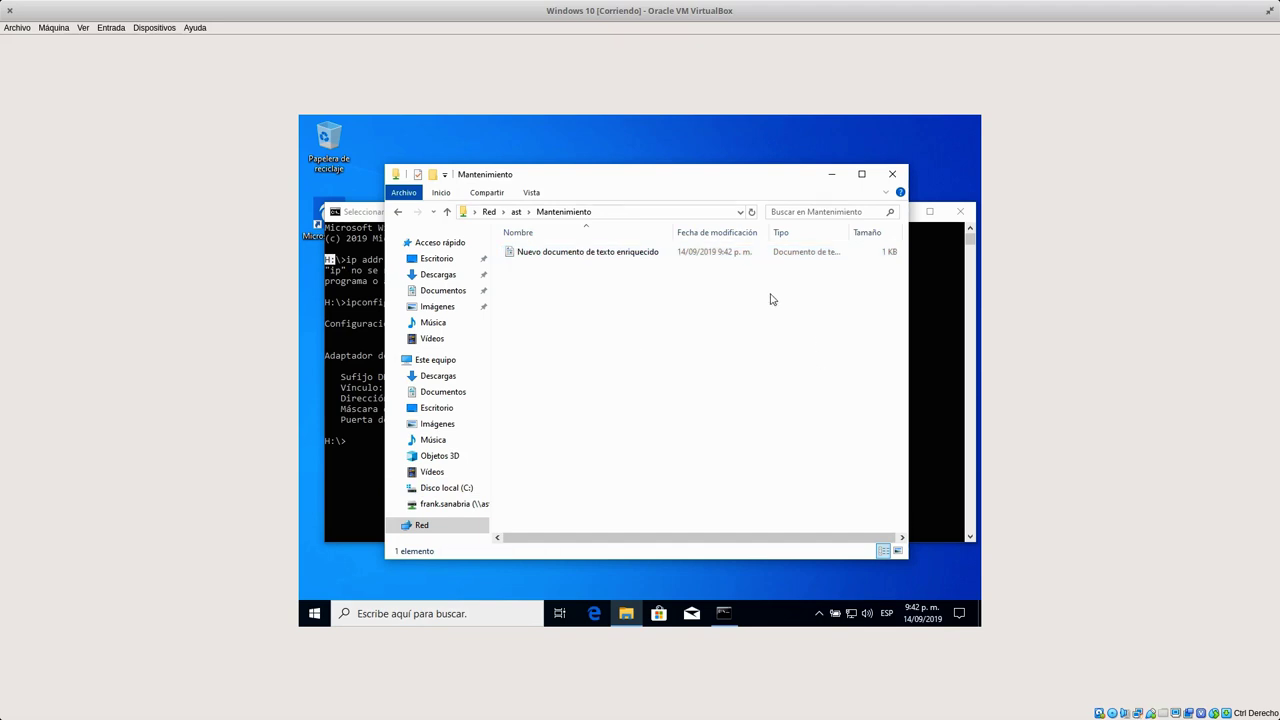
Permanently delete the test rich text document from Mantenimiento.
click(650, 253)
click(648, 296)
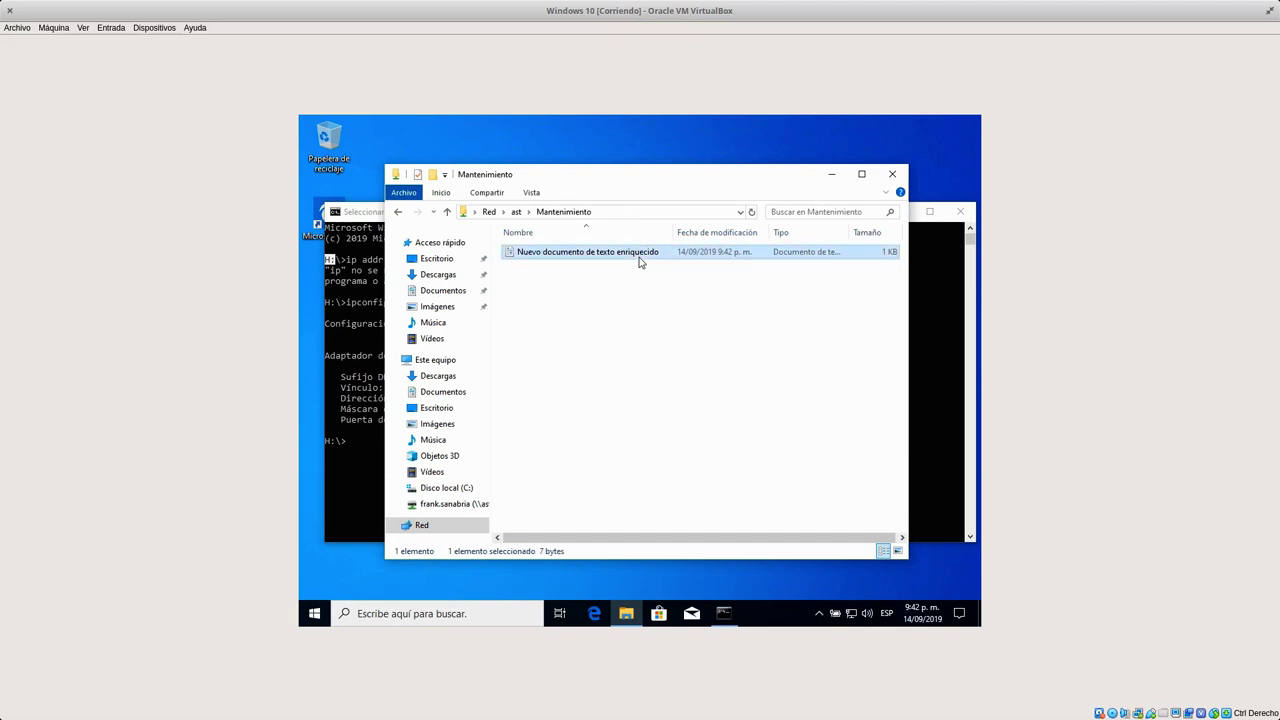
click(640, 255)
click(772, 332)
click(657, 258)
click(657, 258)
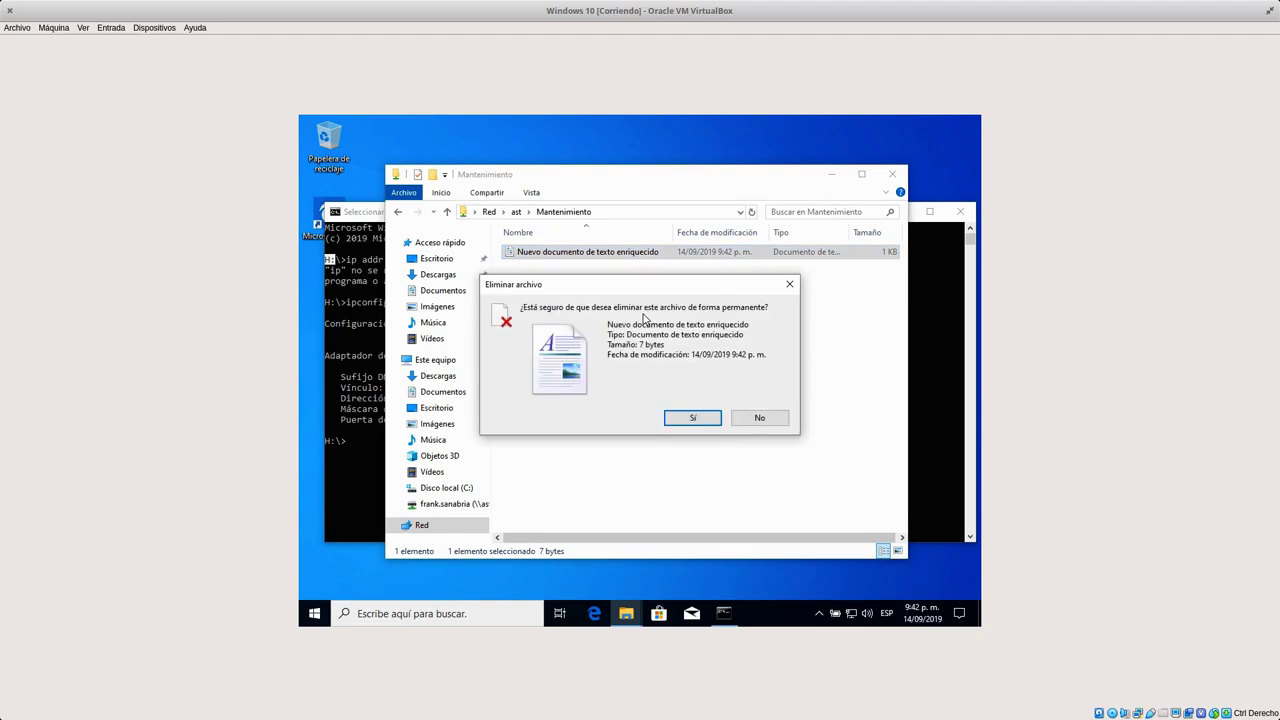
click(696, 421)
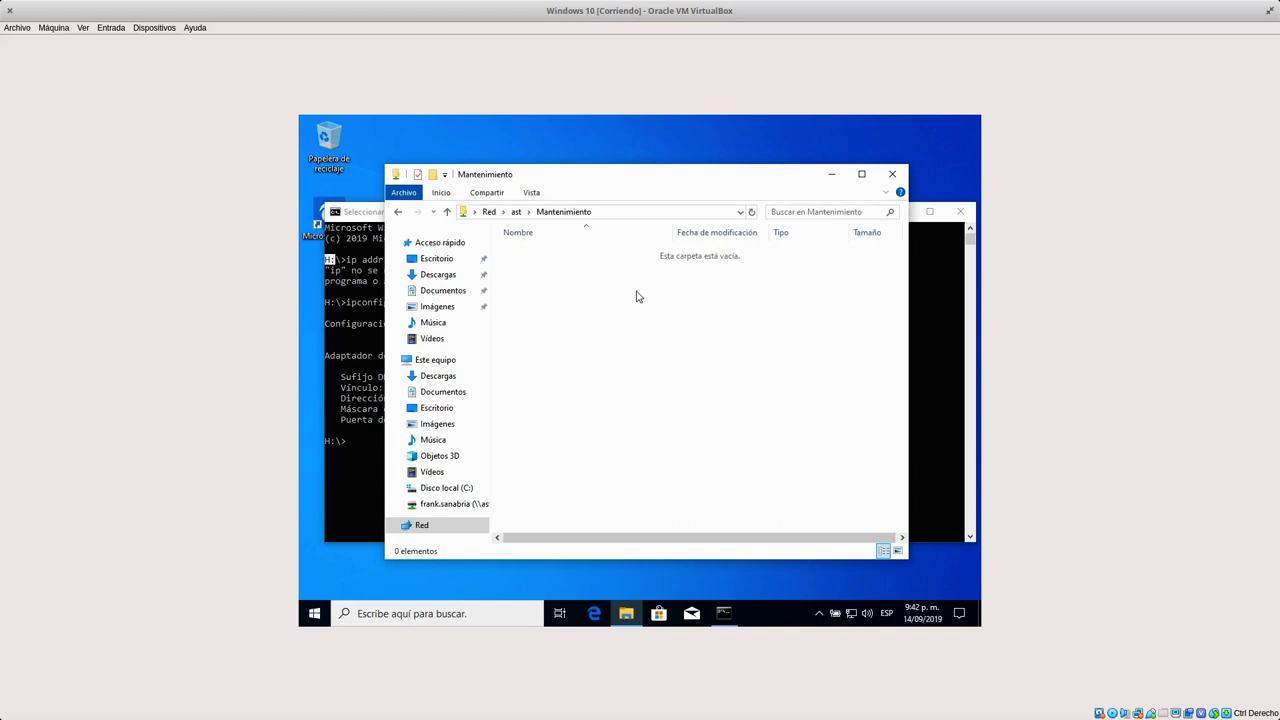
Show hidden items in Mantenimiento and open RecycleBin to find the deleted rich text document.
click(533, 192)
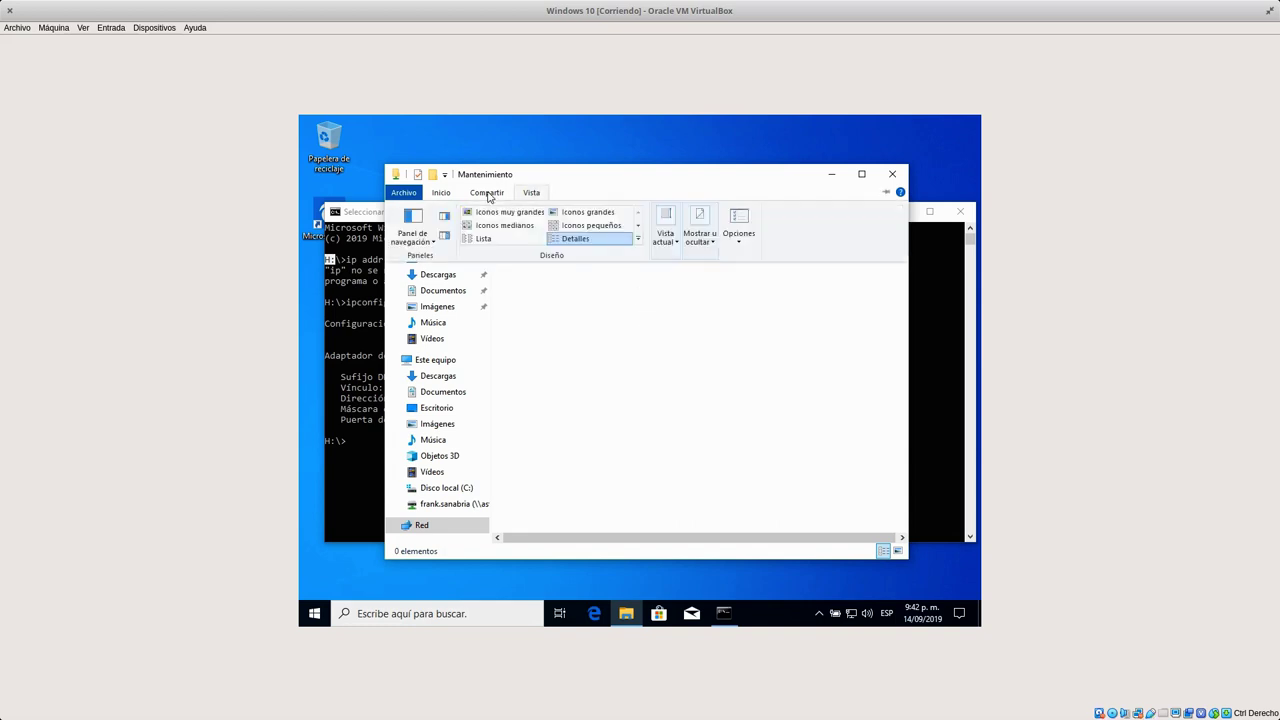
click(487, 193)
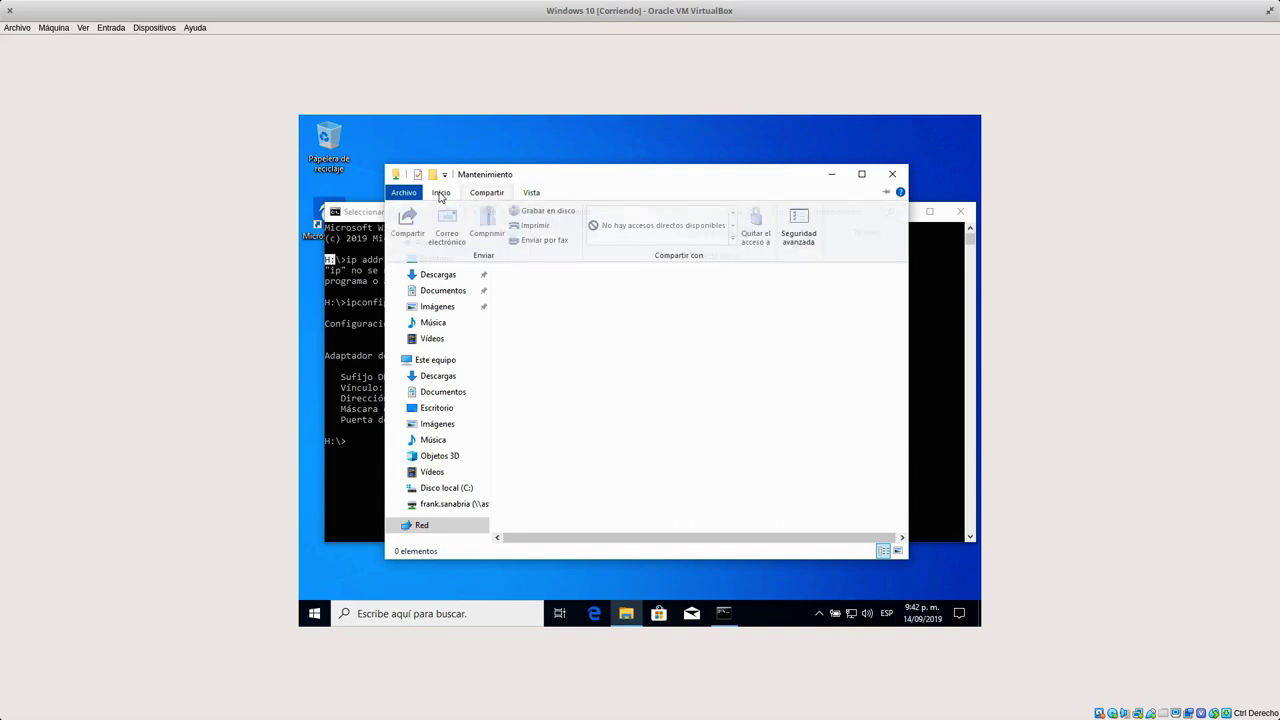
click(440, 193)
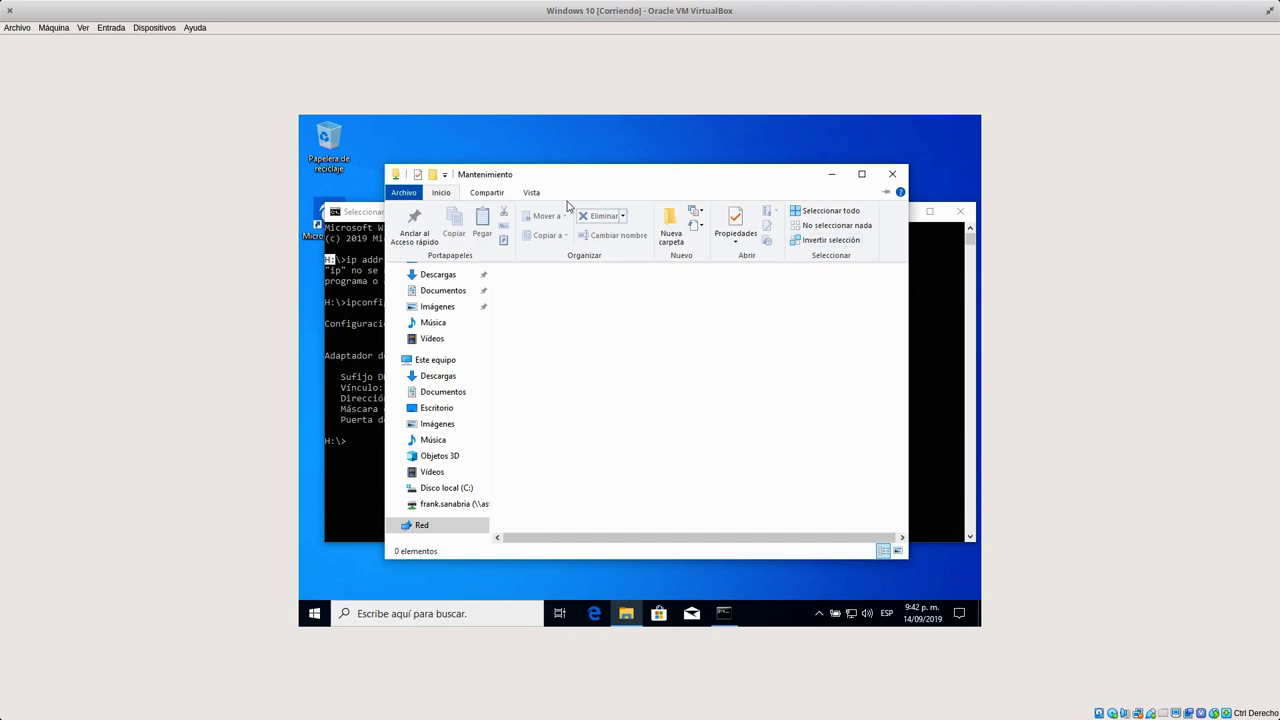
click(503, 193)
click(532, 194)
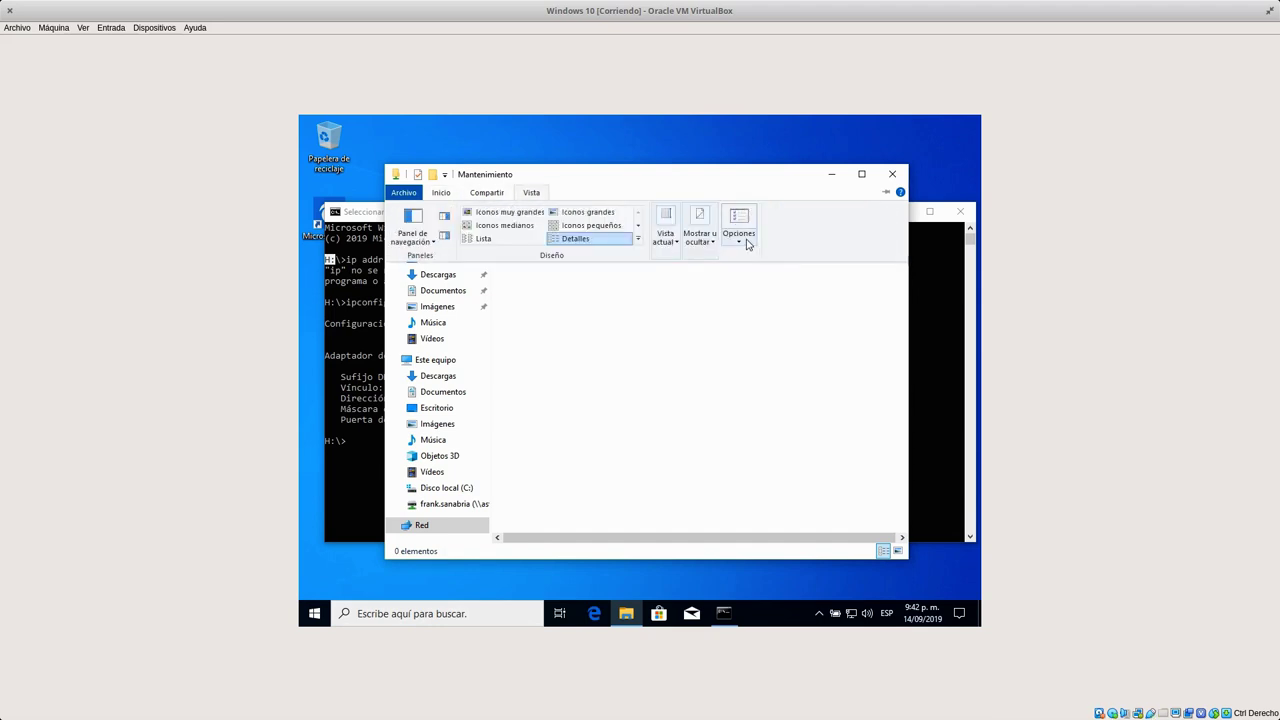
click(705, 238)
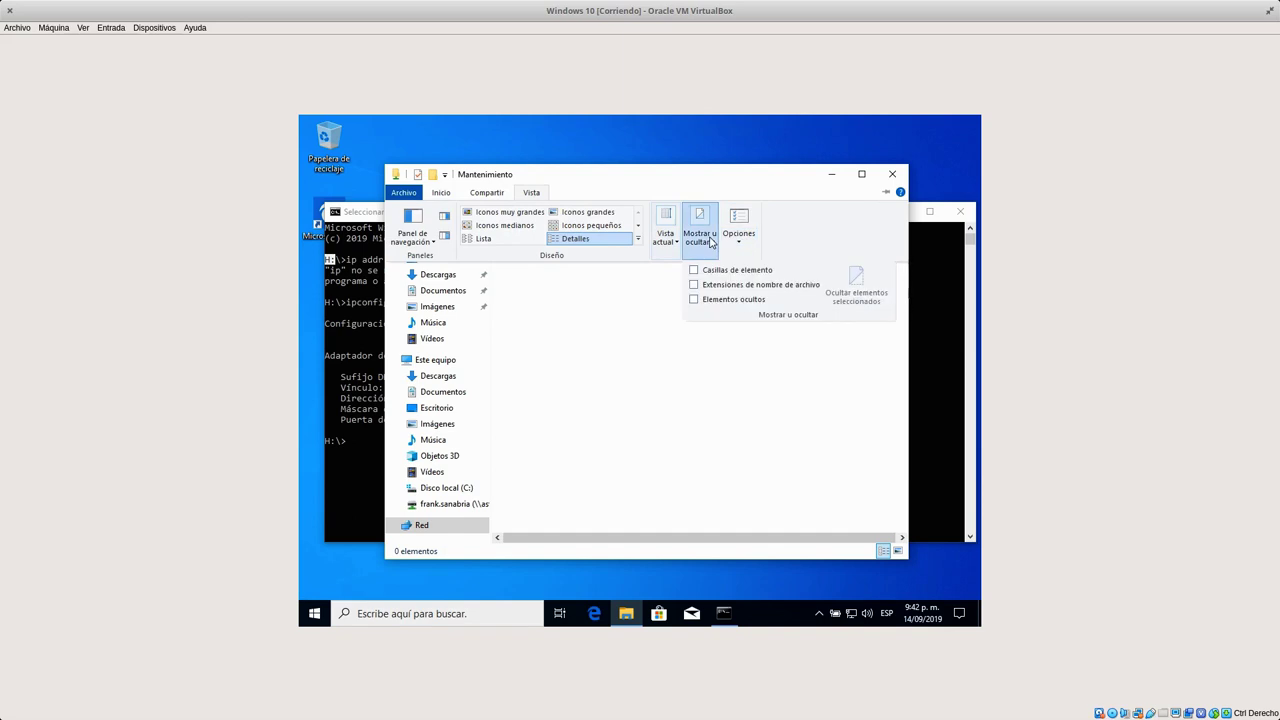
click(694, 300)
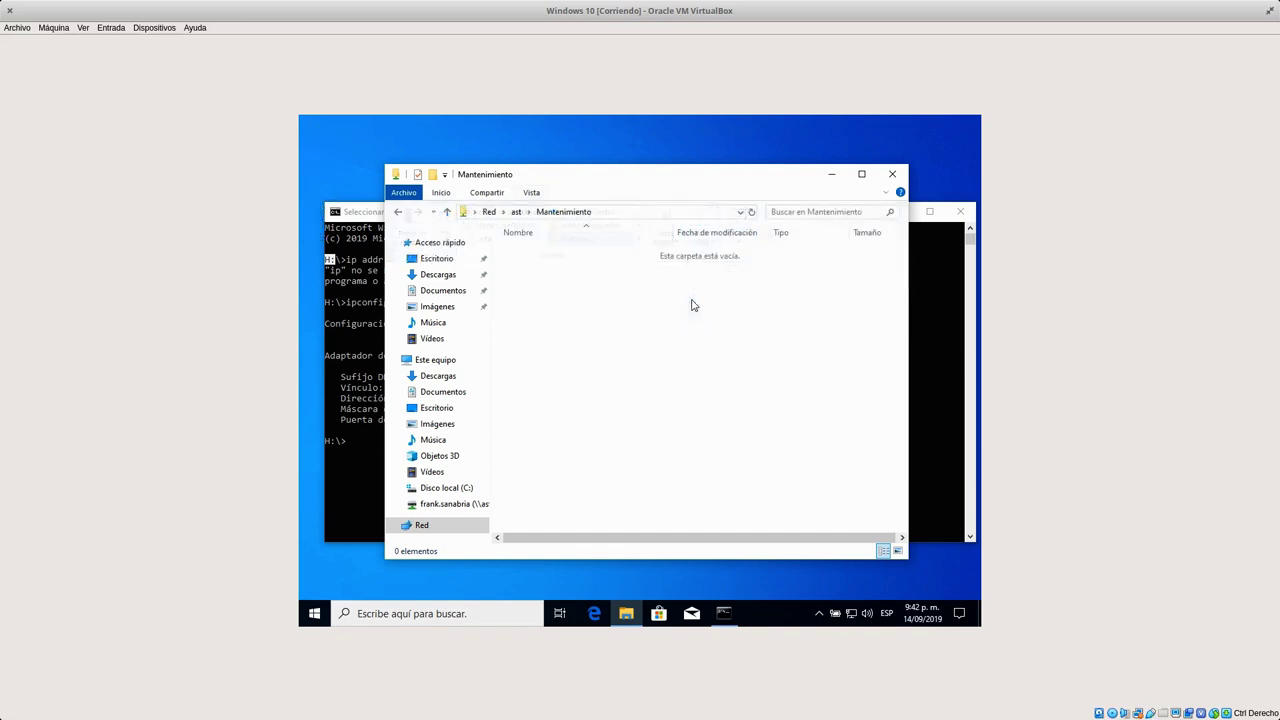
double_click(635, 257)
click(566, 258)
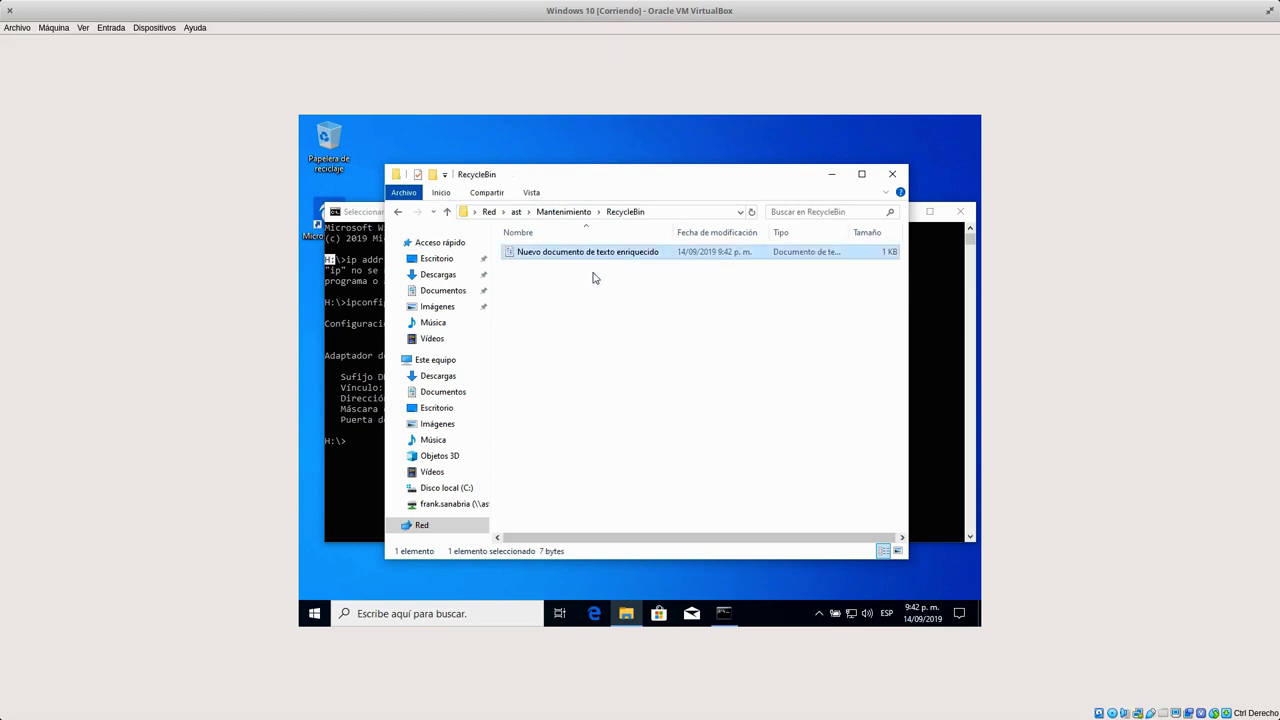
click(566, 212)
Toggle hidden items off and back on, refreshing the Mantenimiento listing.
click(531, 192)
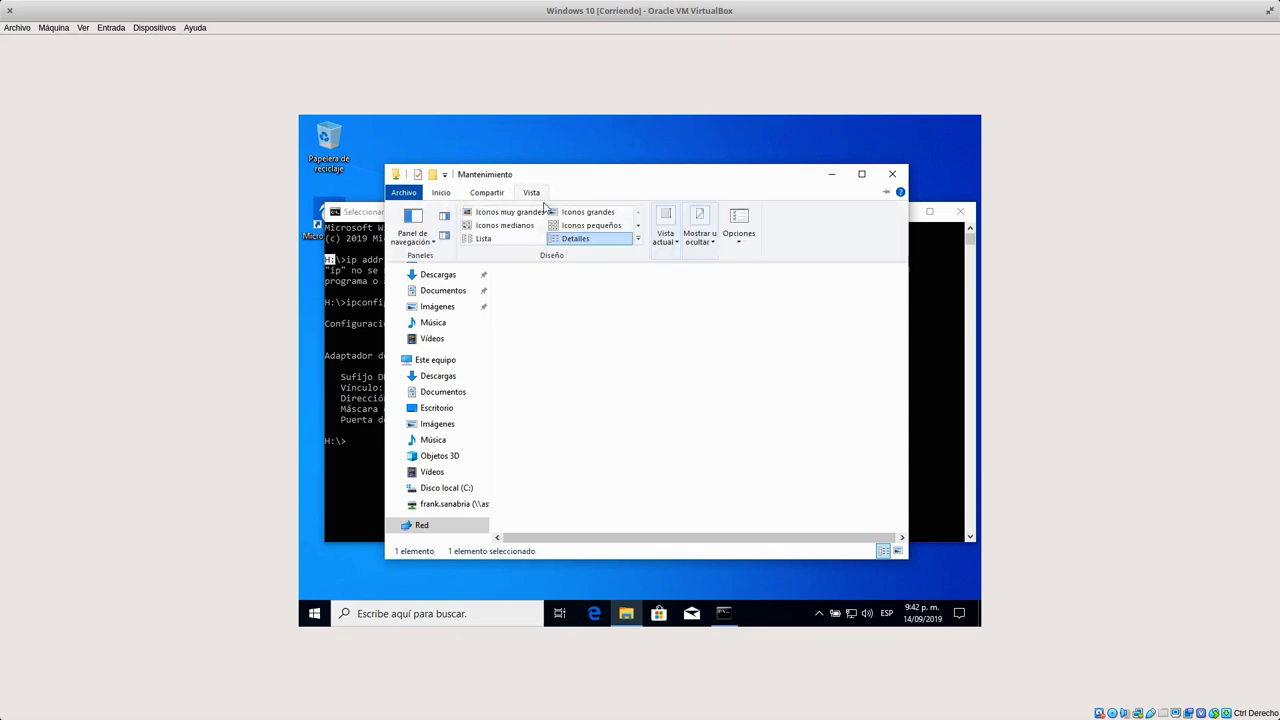
click(697, 240)
click(700, 298)
click(645, 325)
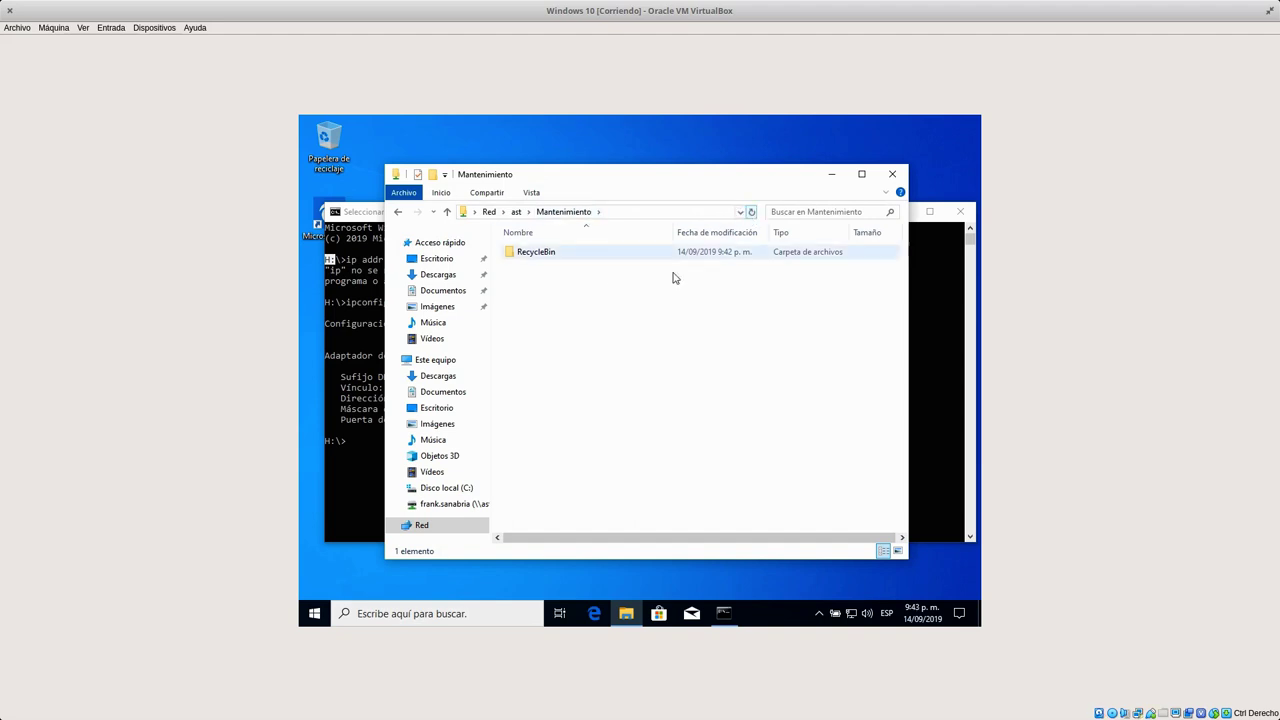
click(531, 194)
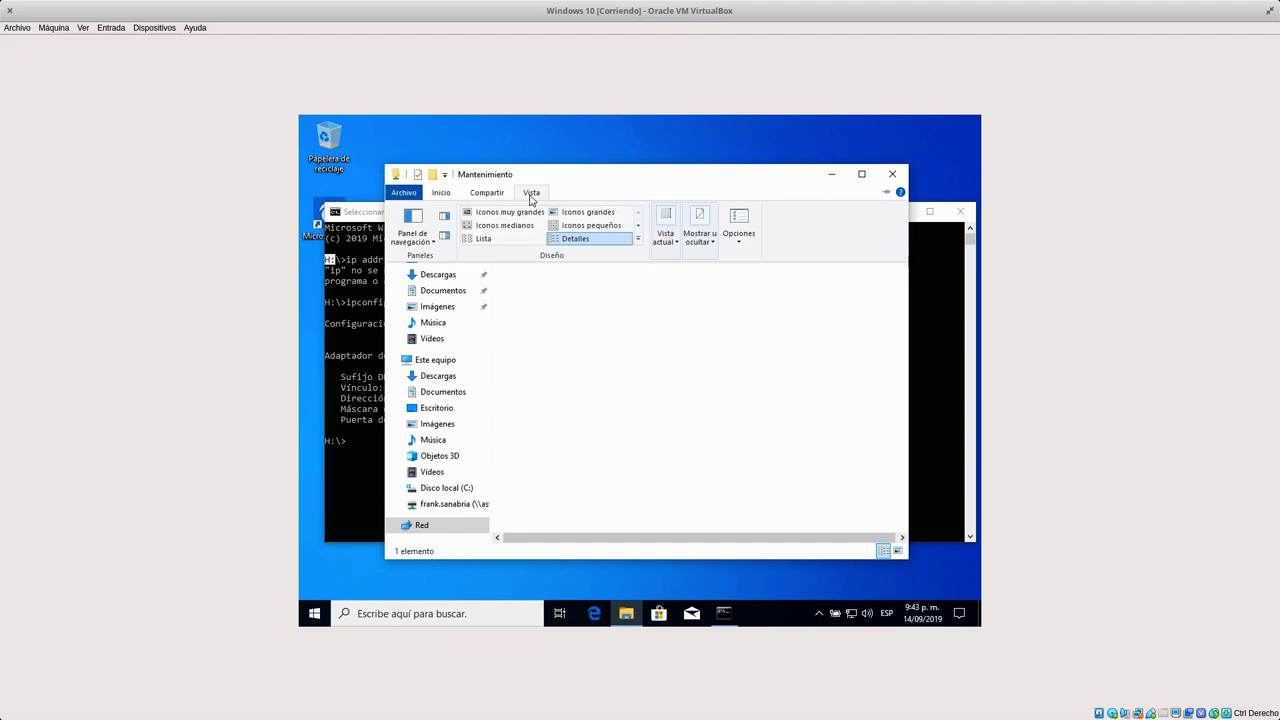
click(699, 237)
click(638, 351)
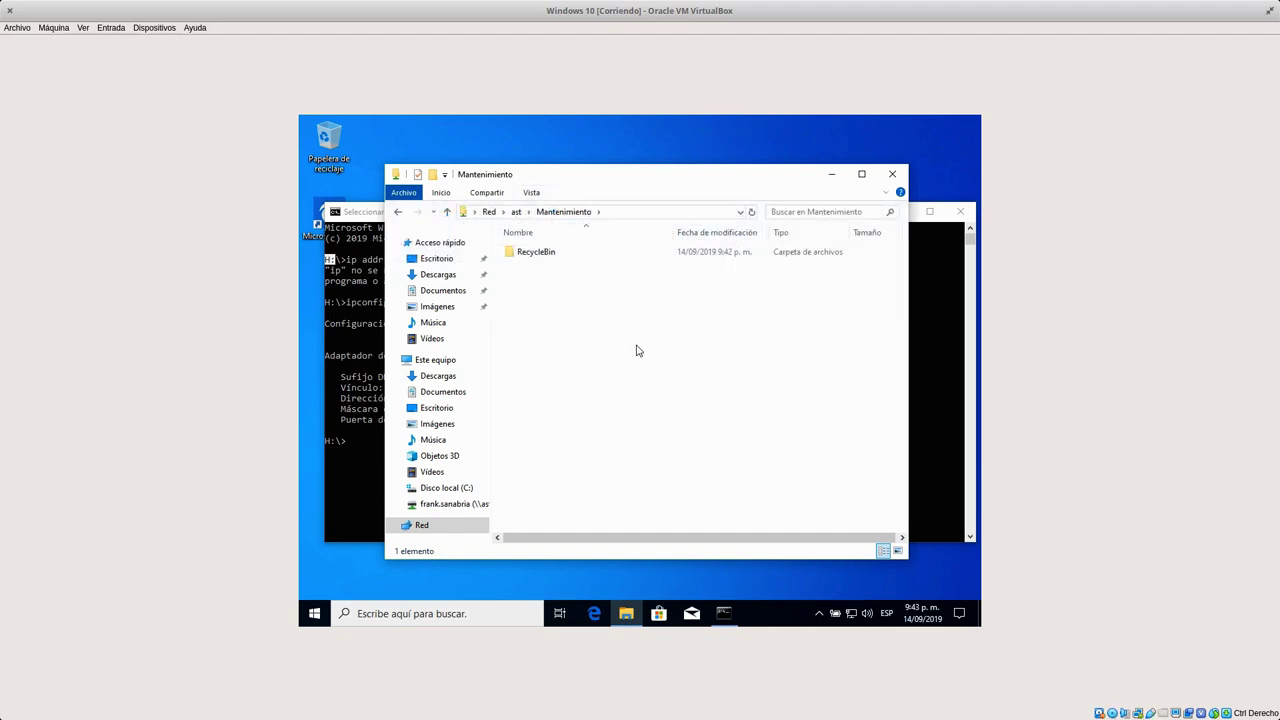
Reopen RecycleBin, go back to ast's shares, and open the user's home share.
click(544, 258)
double_click(544, 256)
click(572, 213)
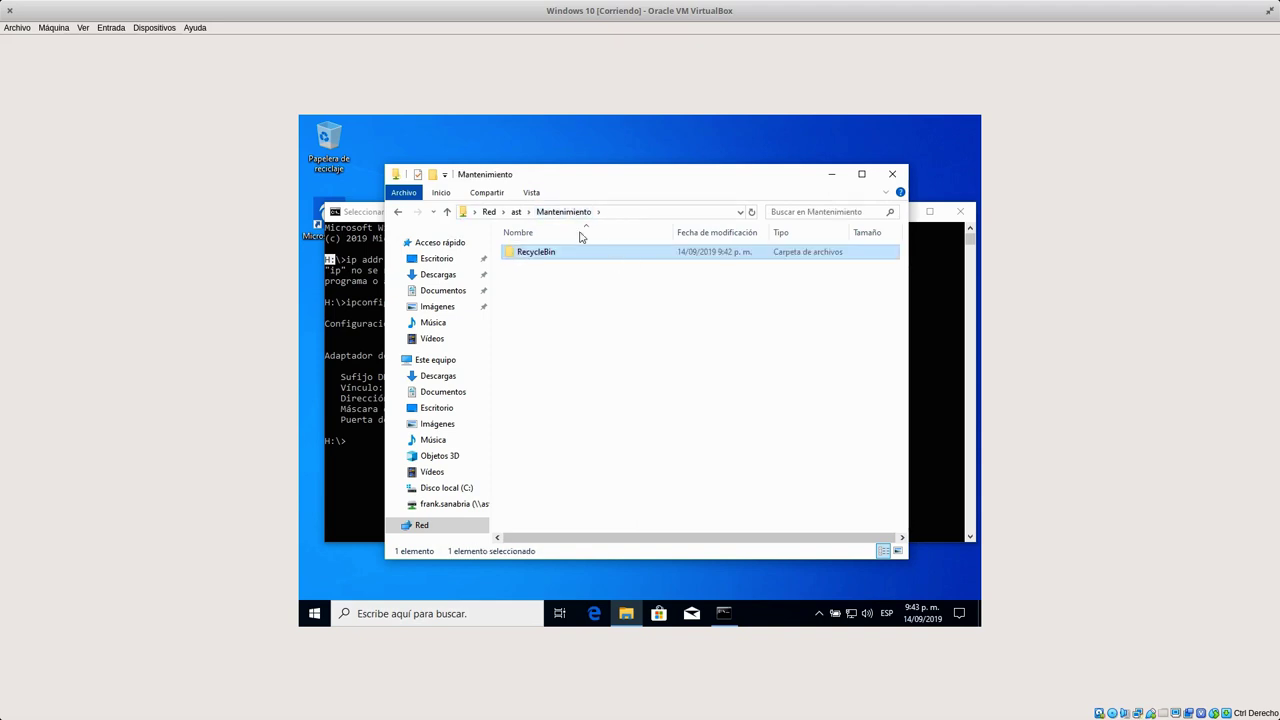
click(516, 212)
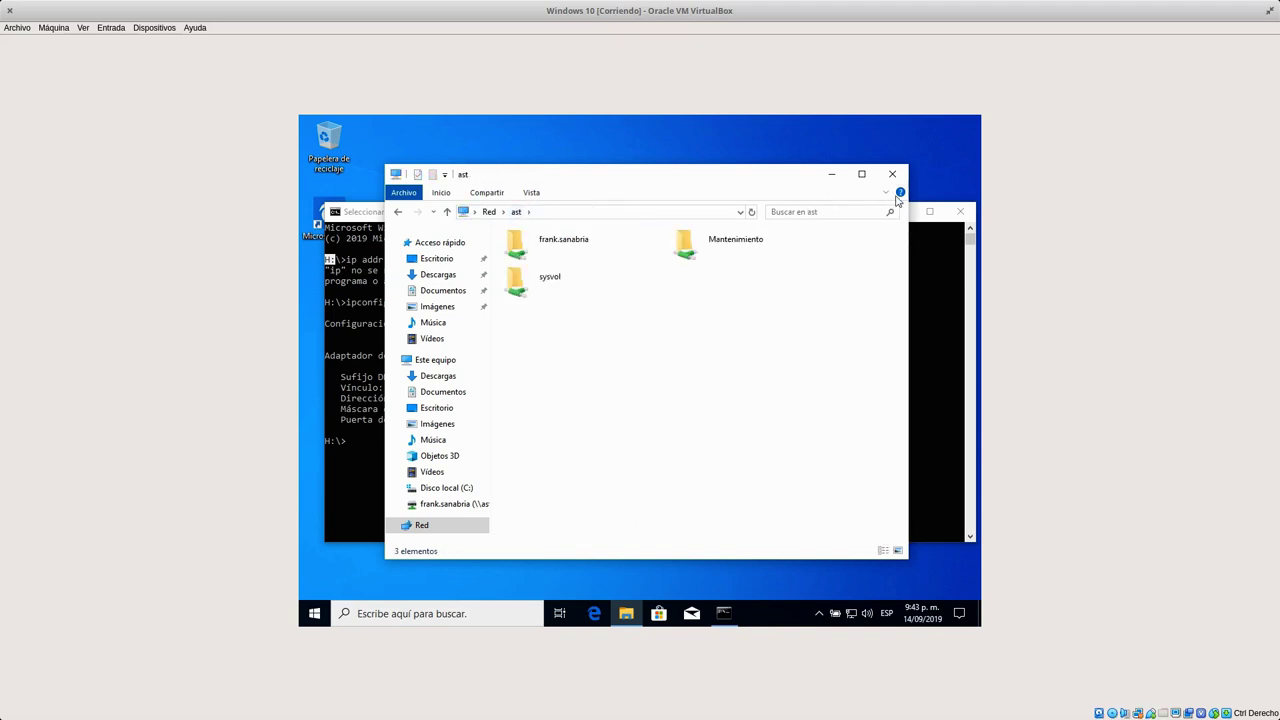
double_click(606, 249)
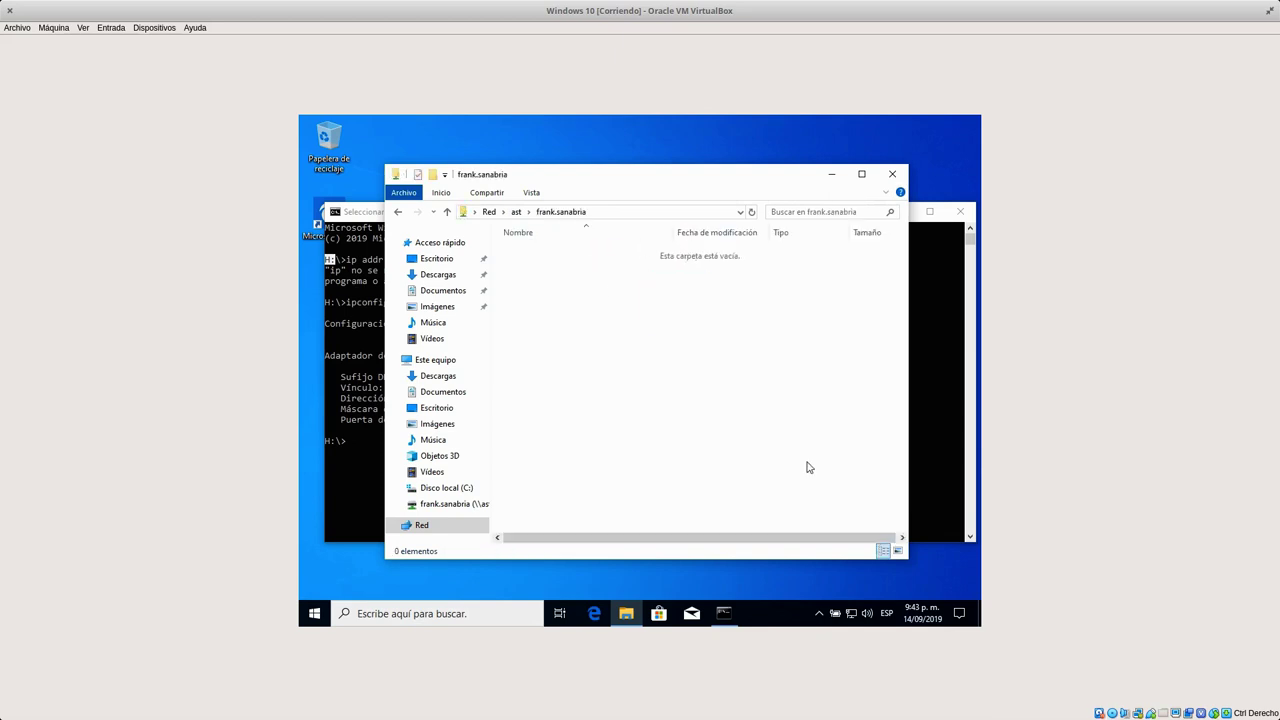
key(alt+Tab)
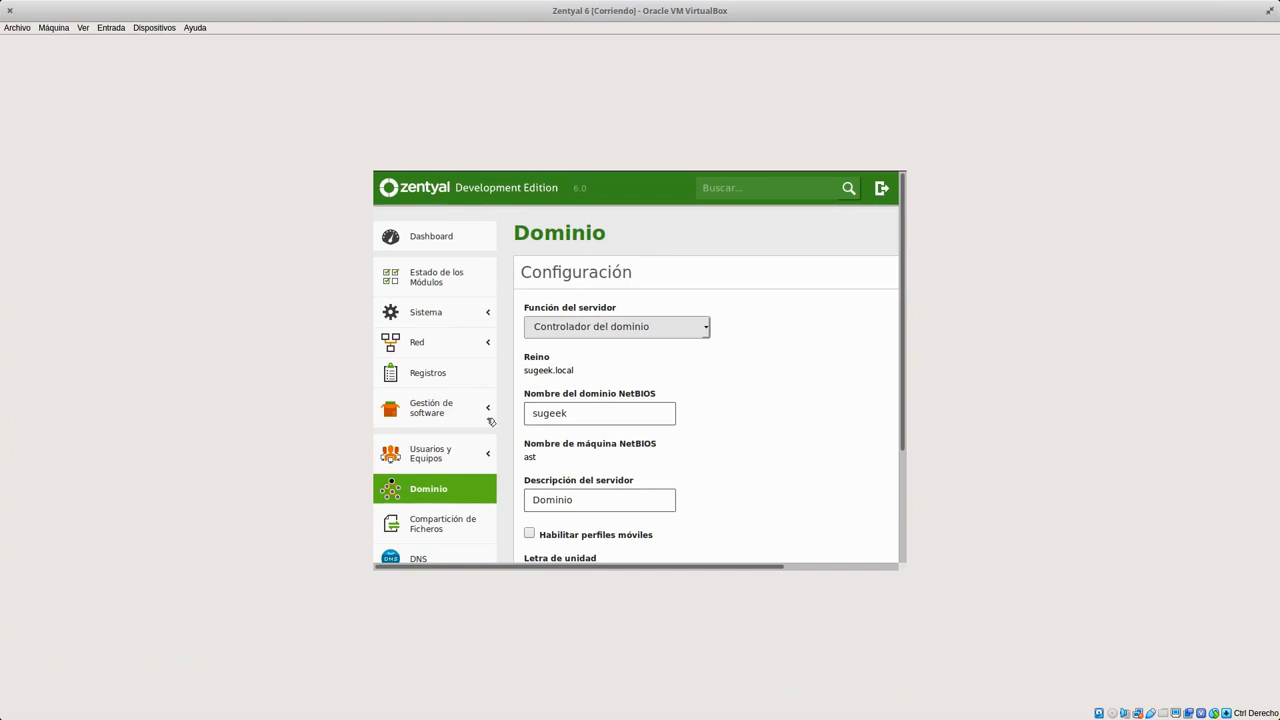
On Zentyal's Dominio page, keep H: as the drive letter and expand Usuarios y Equipos.
scroll(490, 420, down, 3)
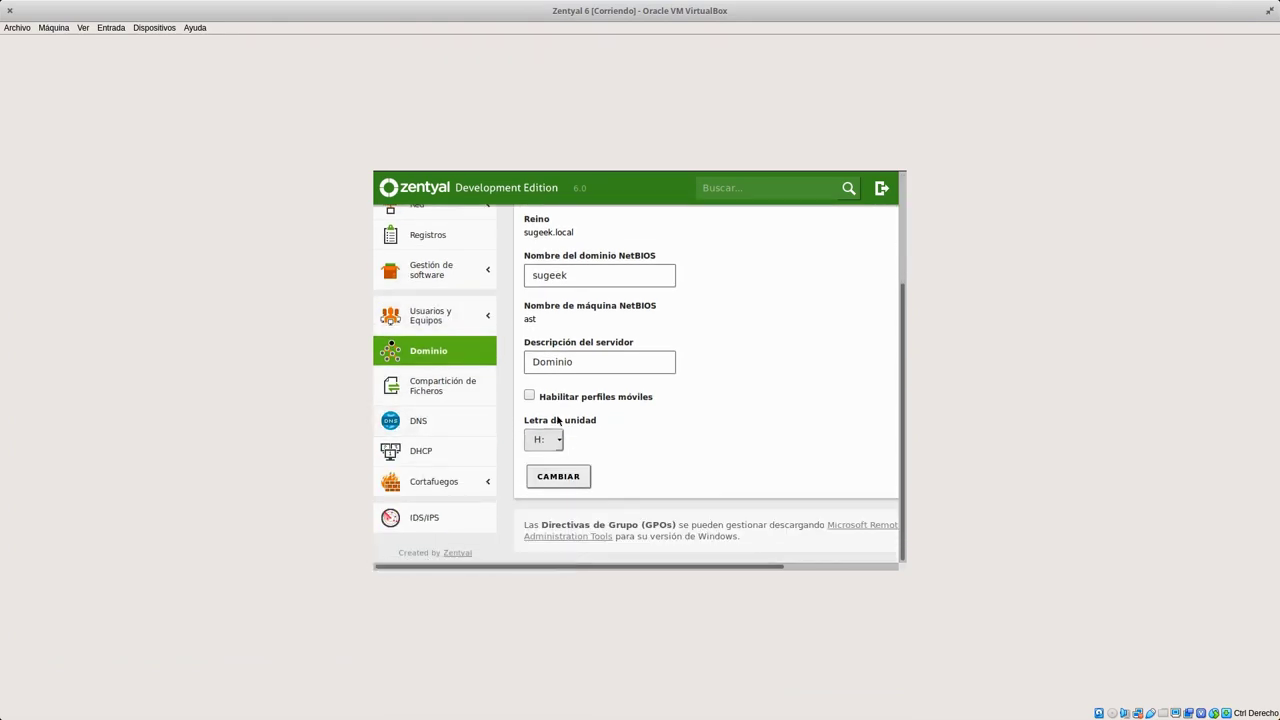
click(551, 442)
click(561, 445)
click(727, 371)
scroll(732, 387, up, 3)
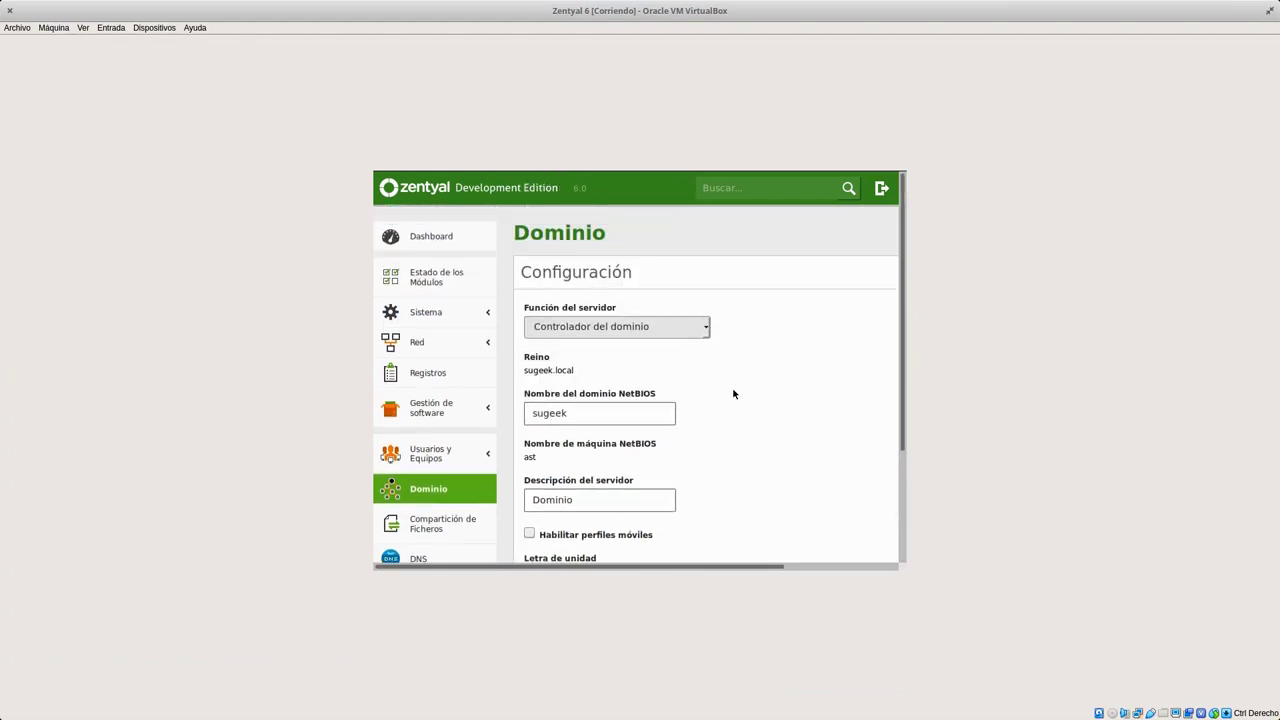
scroll(732, 393, down, 3)
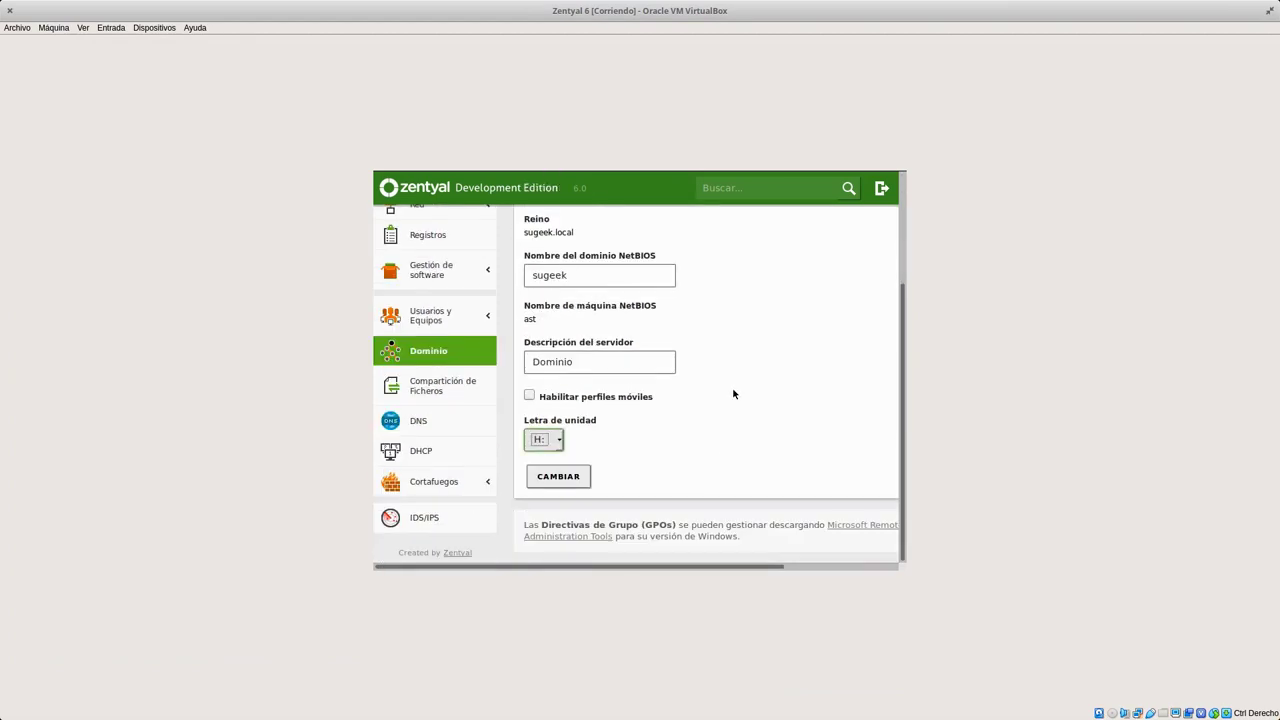
click(435, 318)
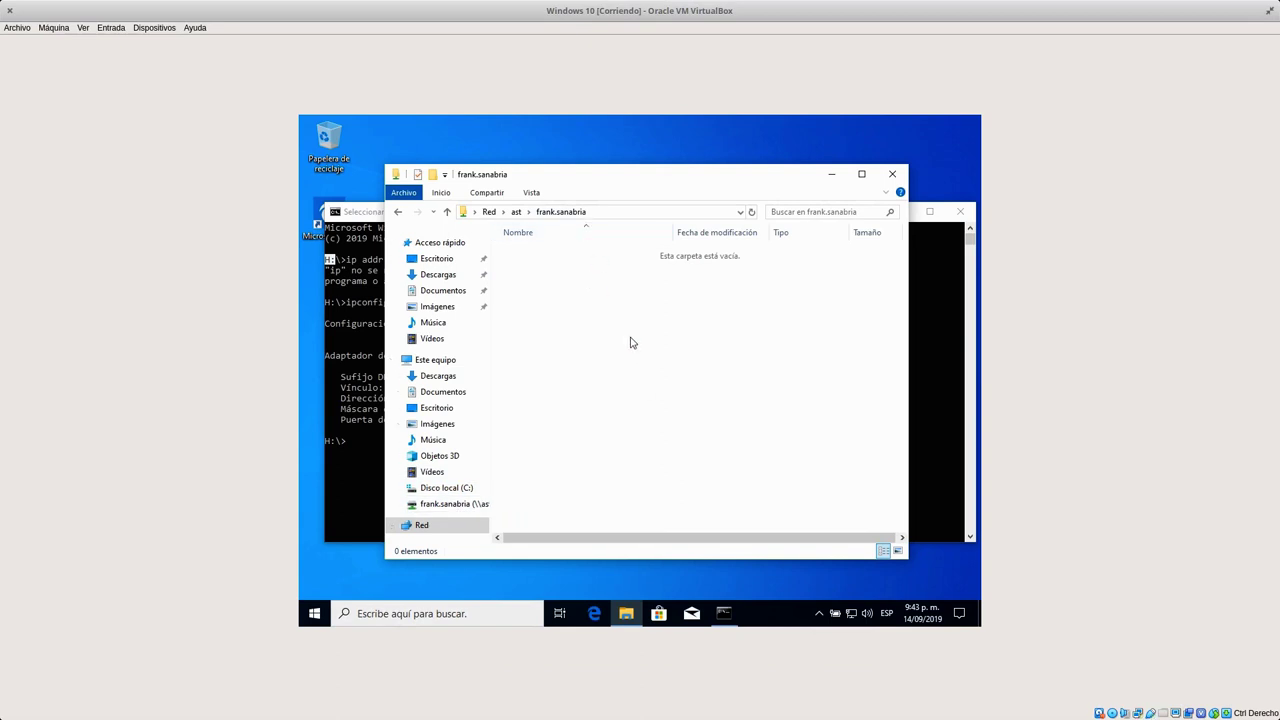
From the H: drive, go to \\ast, open Mantenimiento, and return to the share list.
click(452, 506)
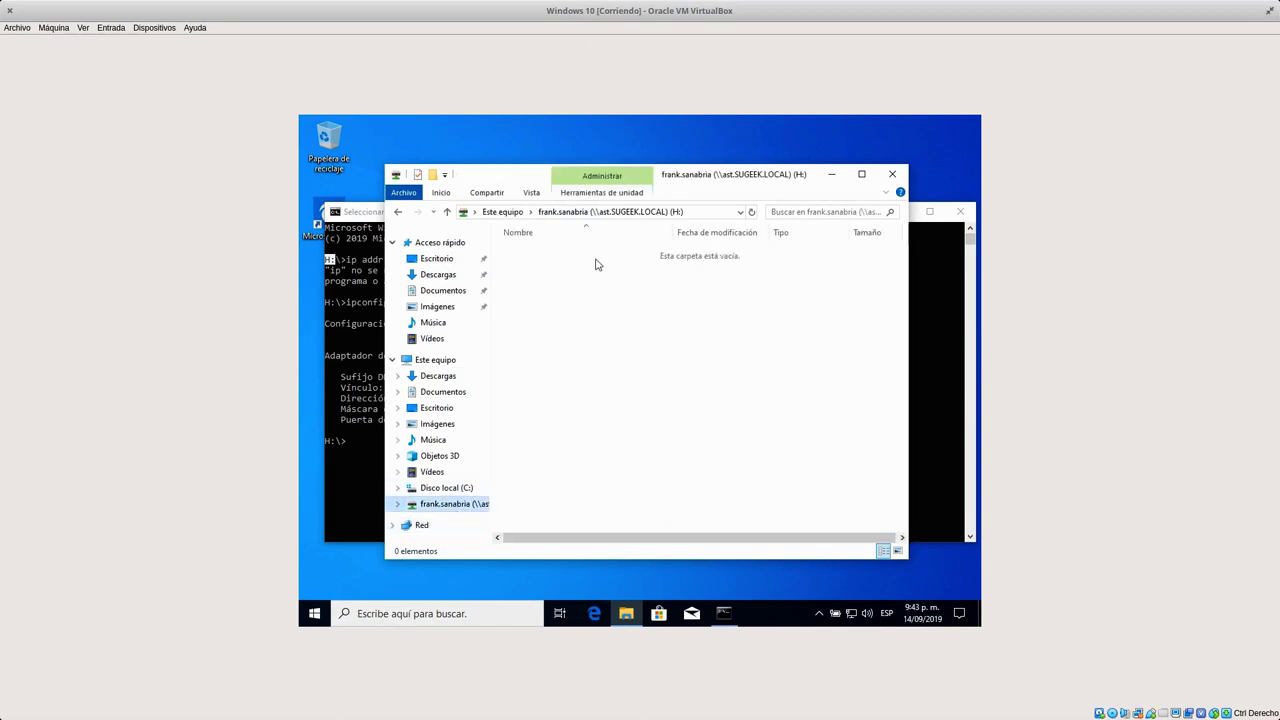
click(696, 212)
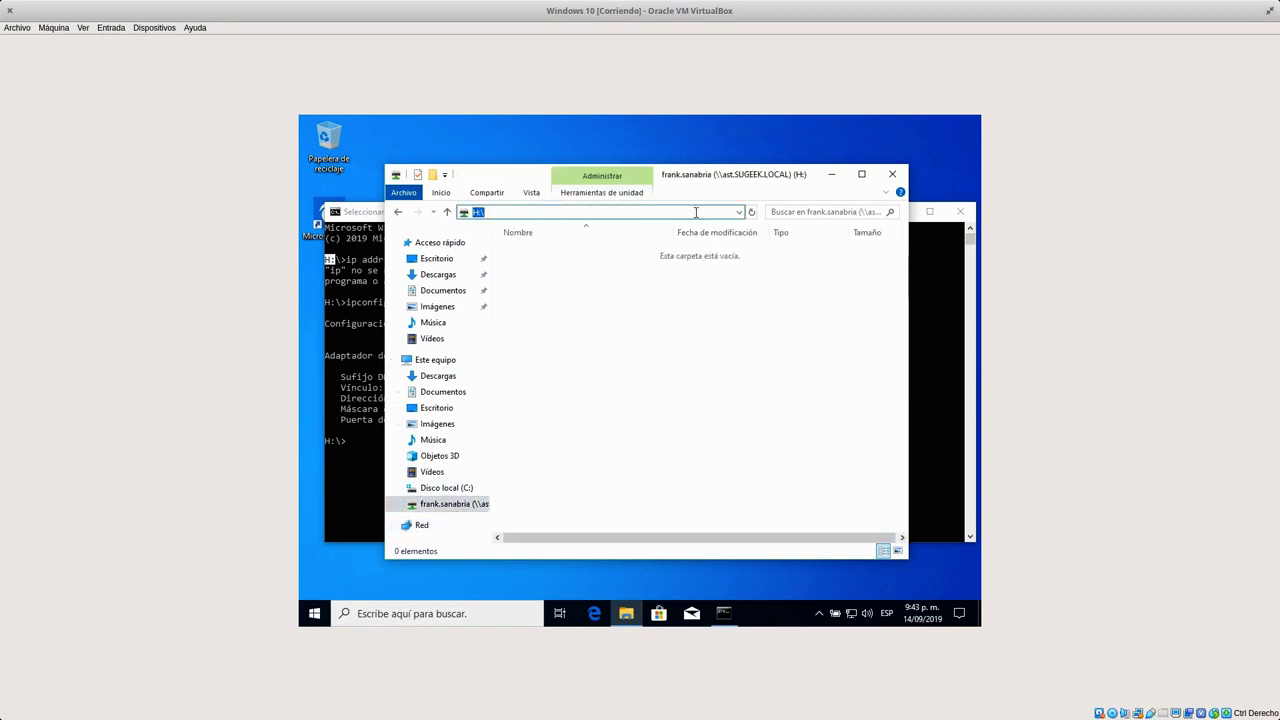
key(BackSpace)
text(\\ast)
key(Return)
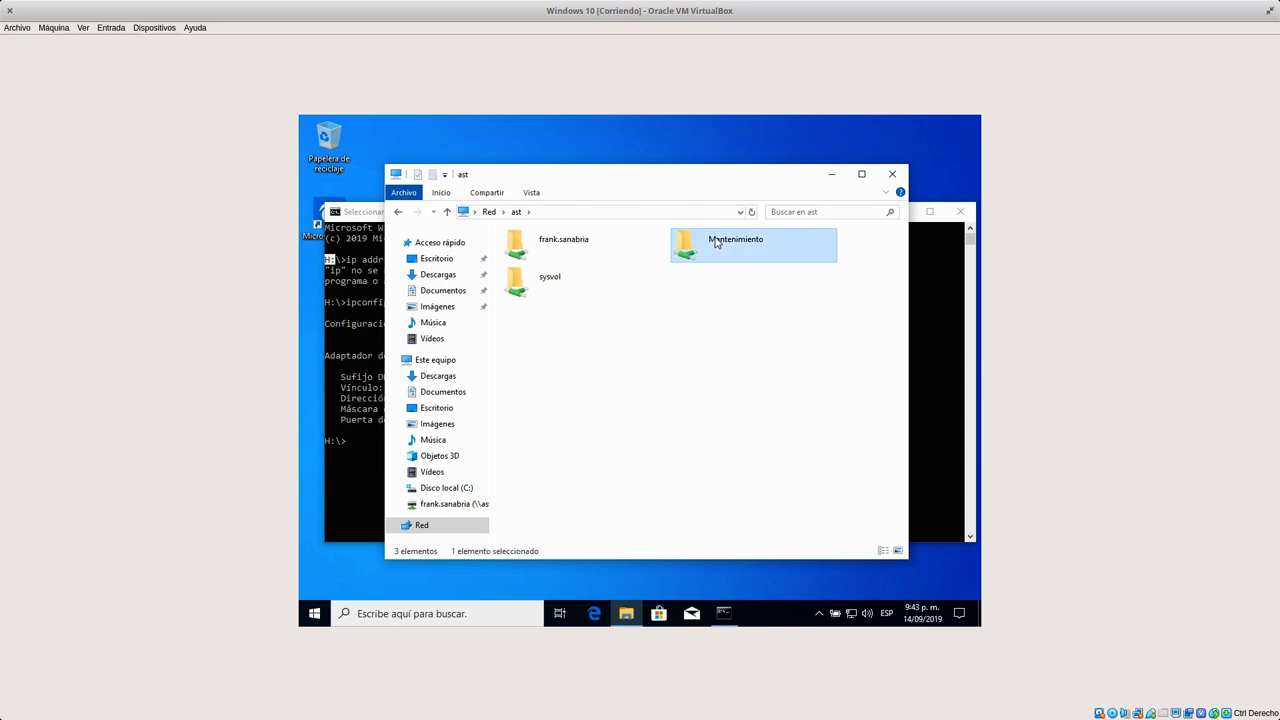
double_click(716, 241)
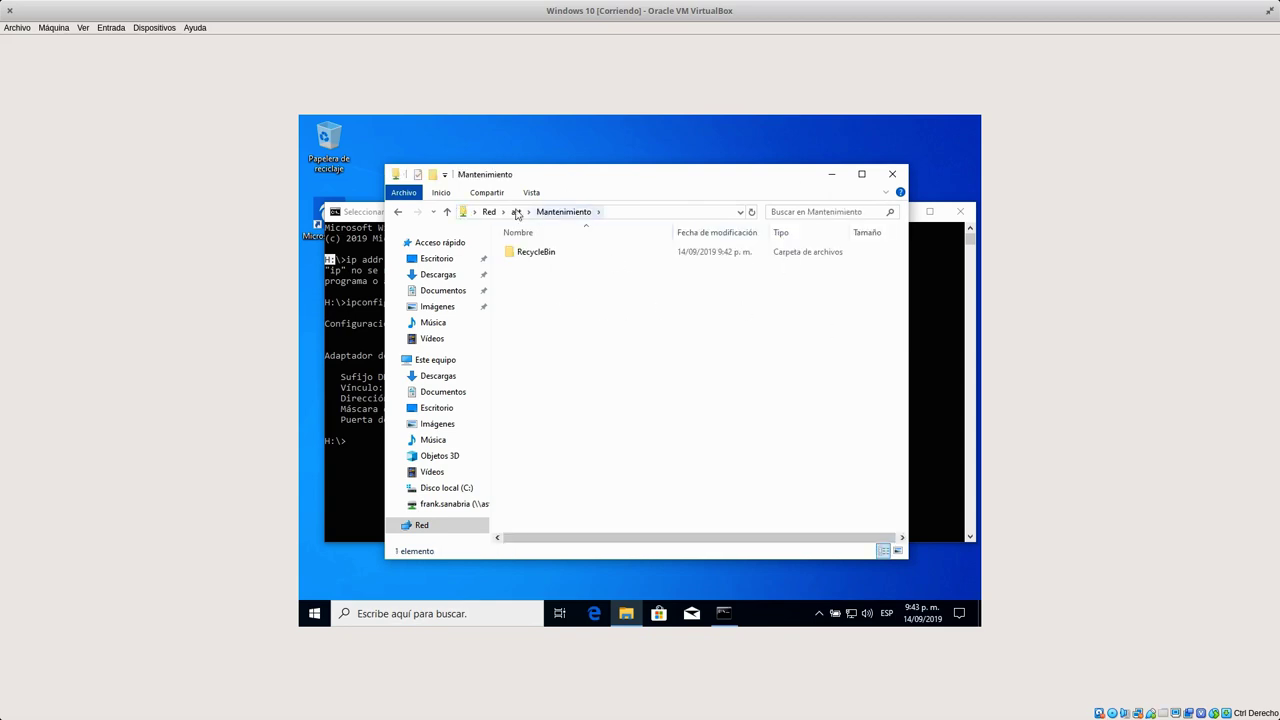
click(516, 212)
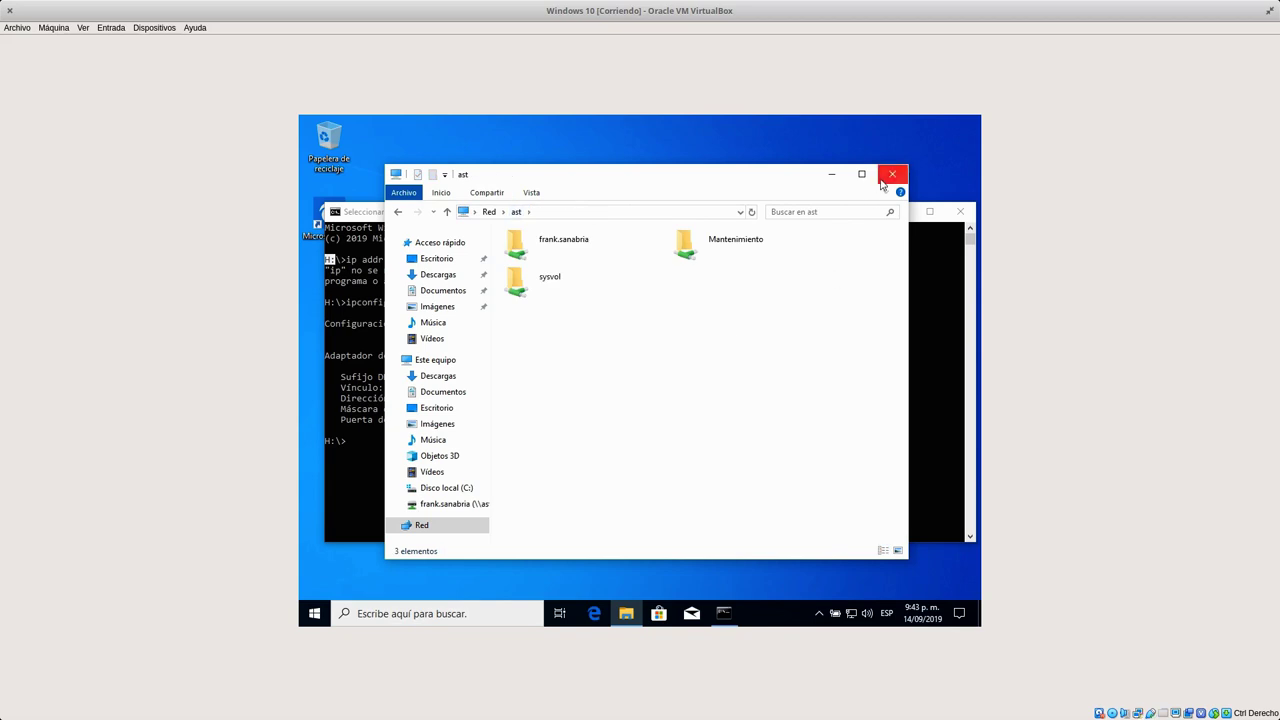